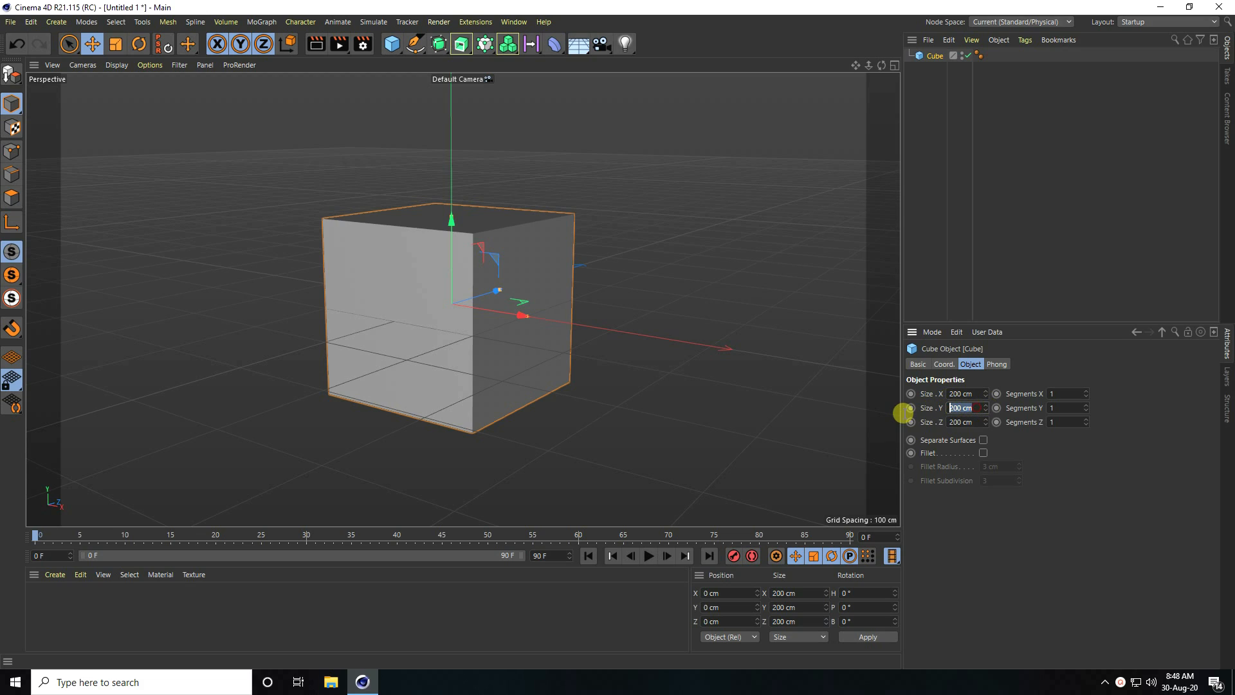
Step: Set the cube's Y size to 1000 cm and display the view in Gouraud Shading (Lines)
type("1000")
key("Return")
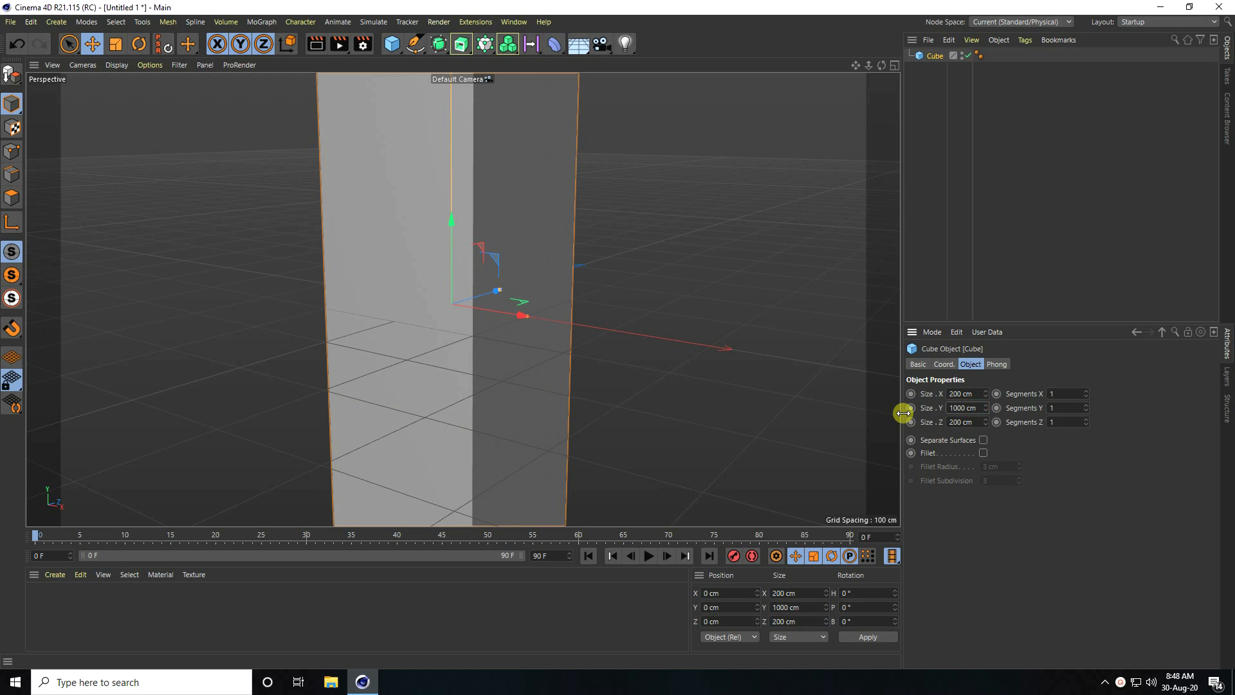
left_click(118, 66)
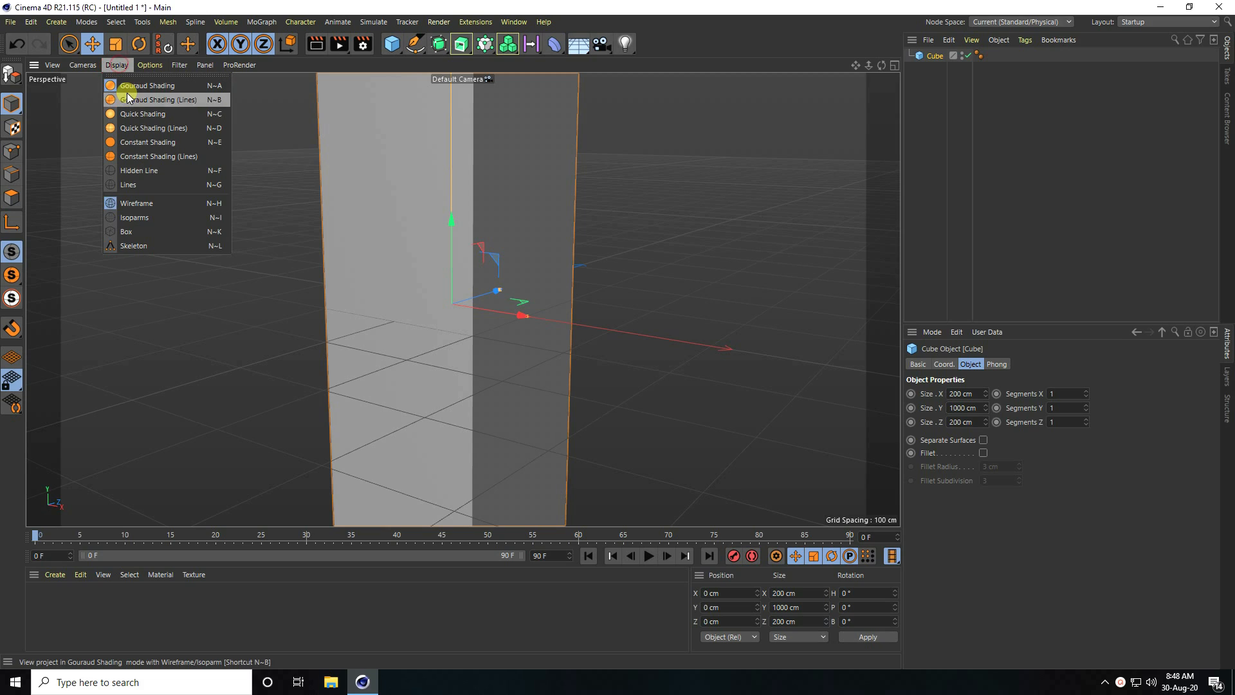
left_click(168, 102)
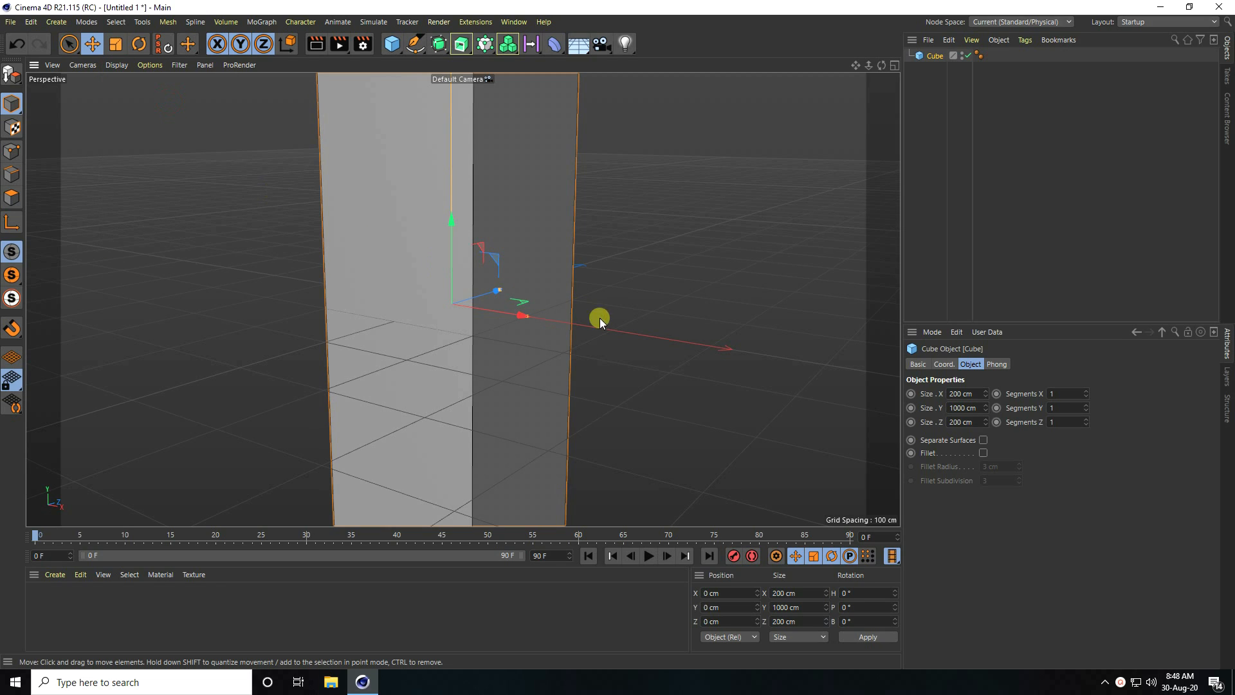
Step: Subdivide the cube into 15 segments in X, 100 in Y and 15 in Z
left_click(1071, 394)
key("Return")
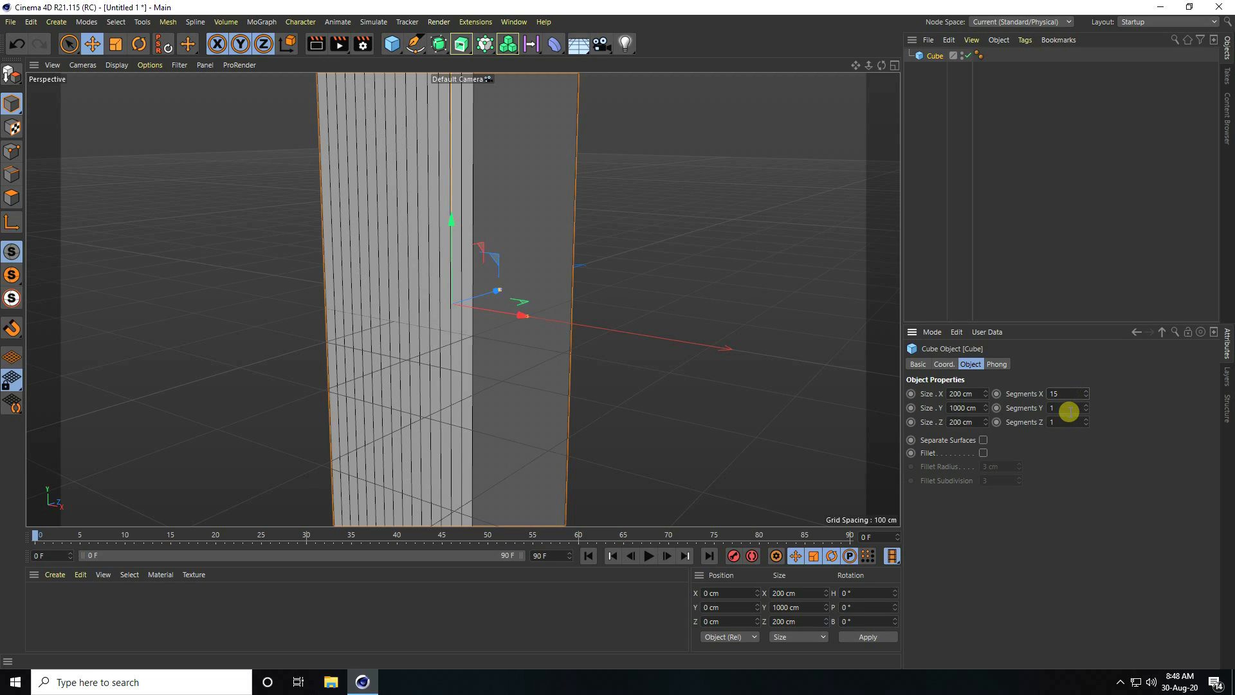
left_click(1069, 411)
type("100")
key("Return")
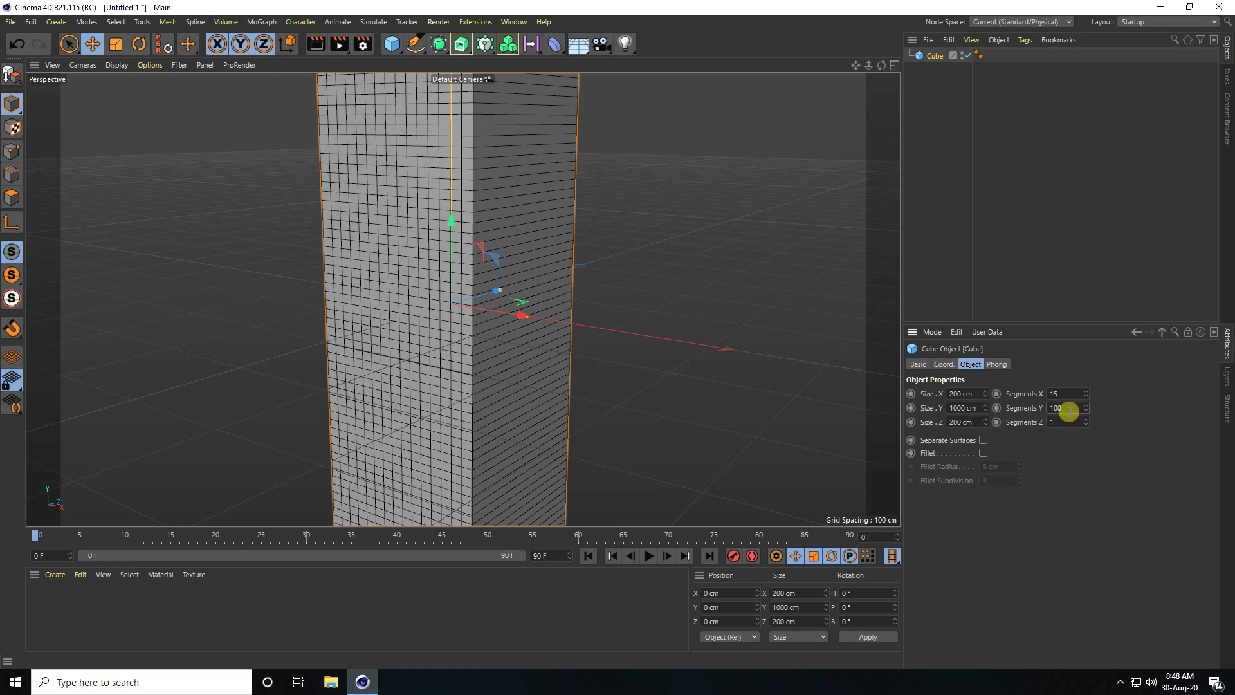
left_click(1069, 422)
key("Return")
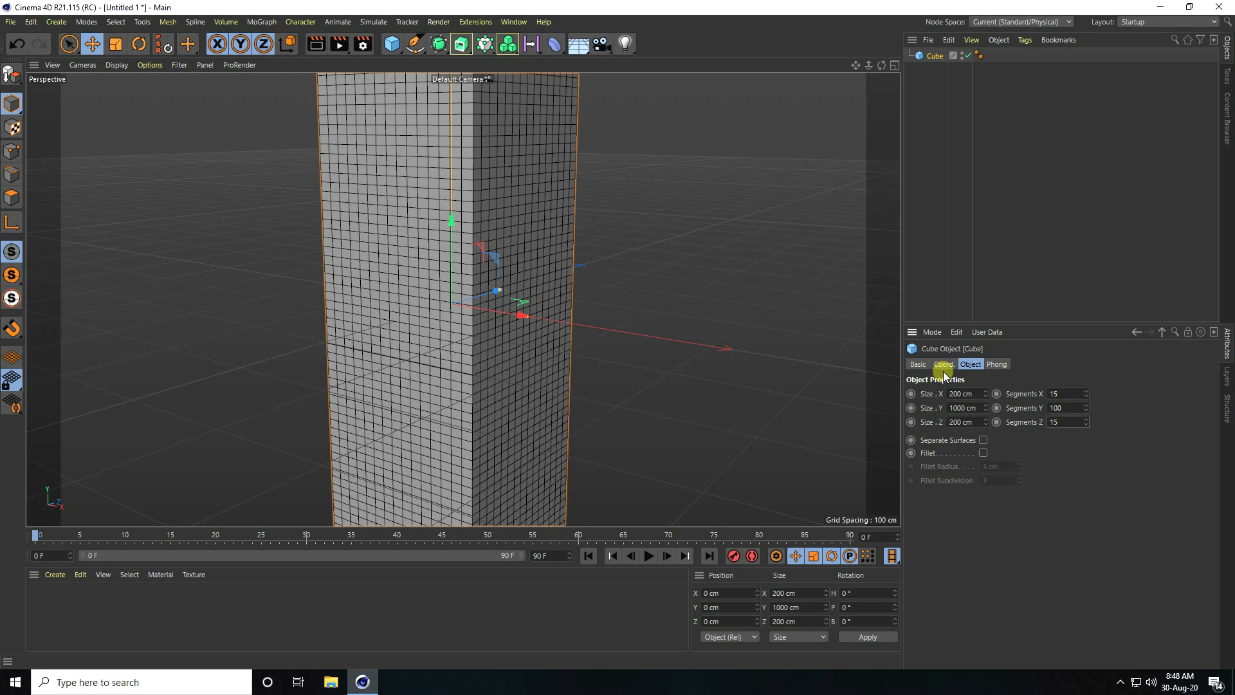
Step: Add a Bend deformer as a child of the cube, fitted to its parent, with a strength of 6°
scroll(618, 335, "down", 8)
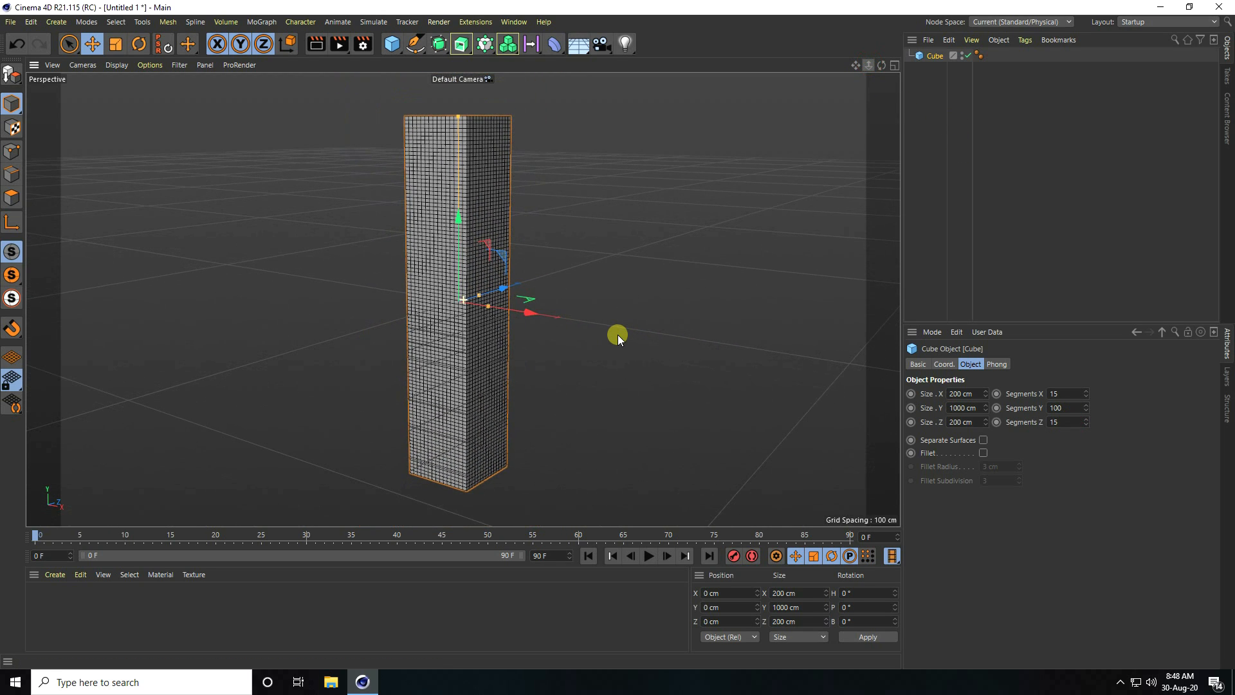
scroll(618, 334, "up", 4)
scroll(619, 333, "up", 2)
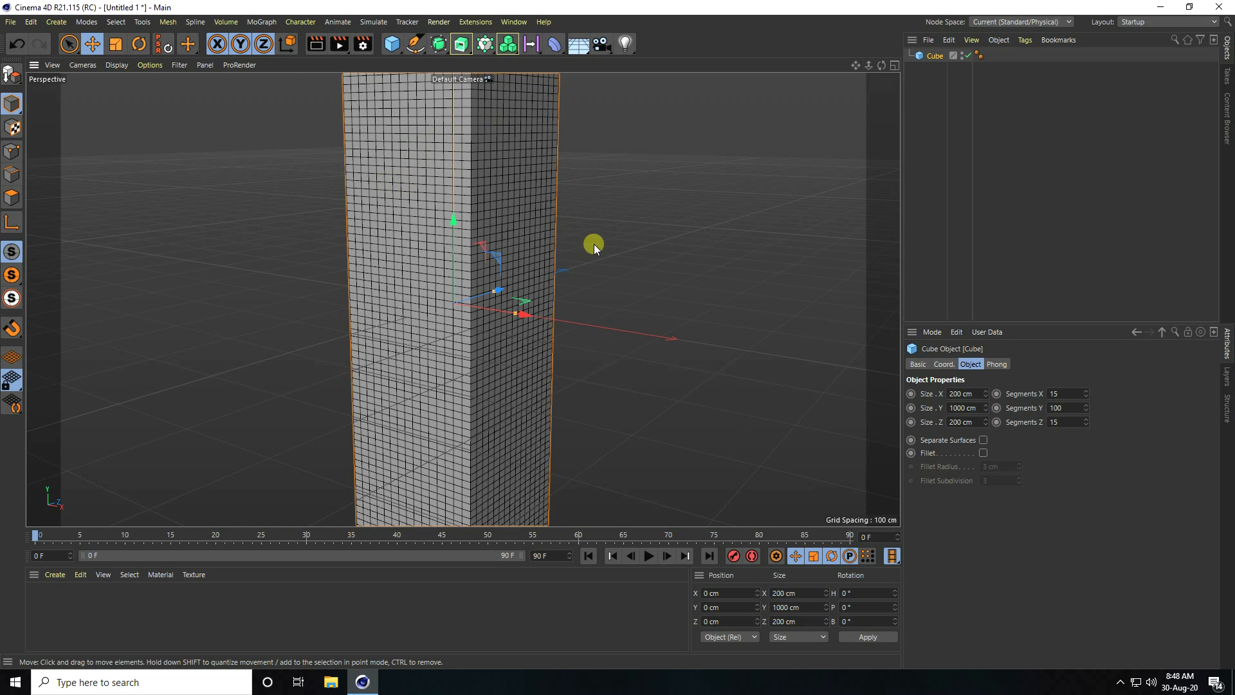
left_click(558, 48)
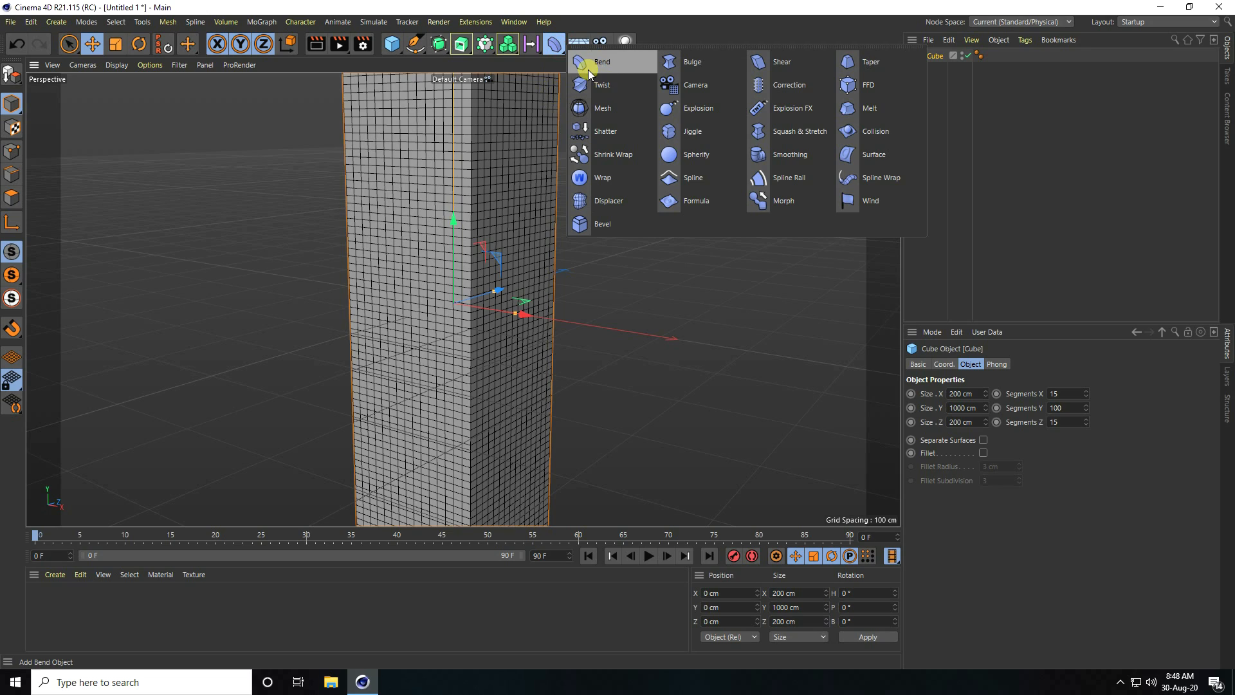
left_click(612, 70)
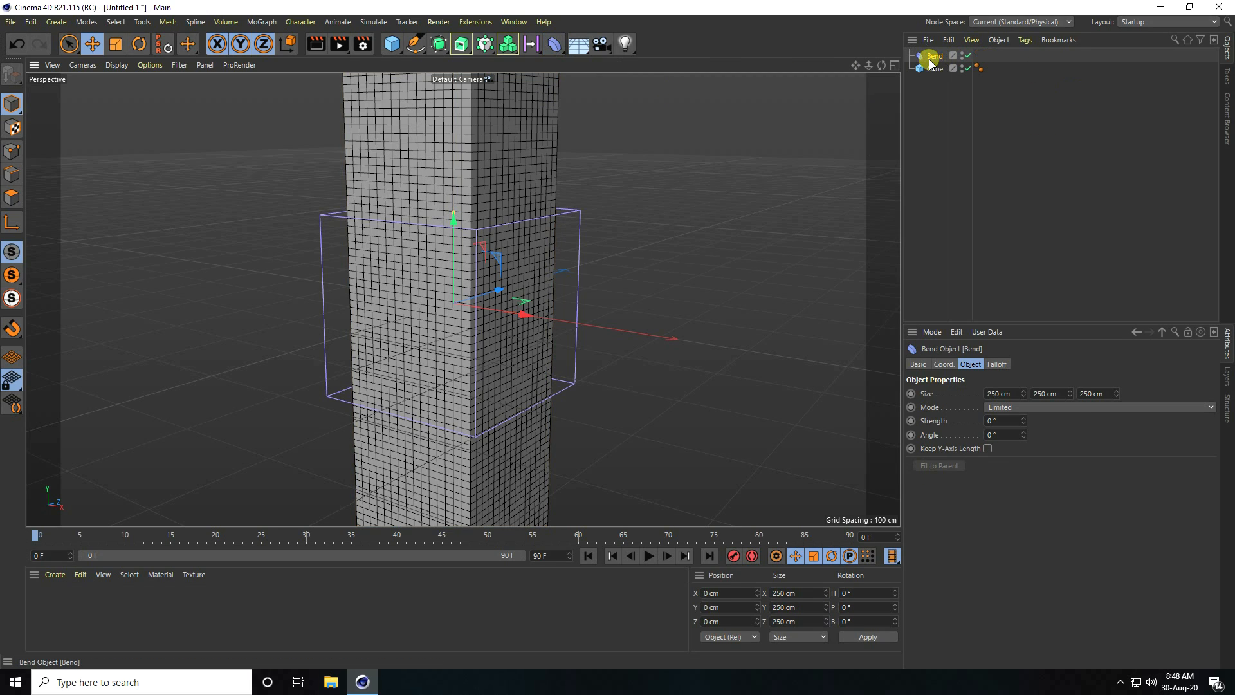
left_click_drag(936, 56, 938, 69)
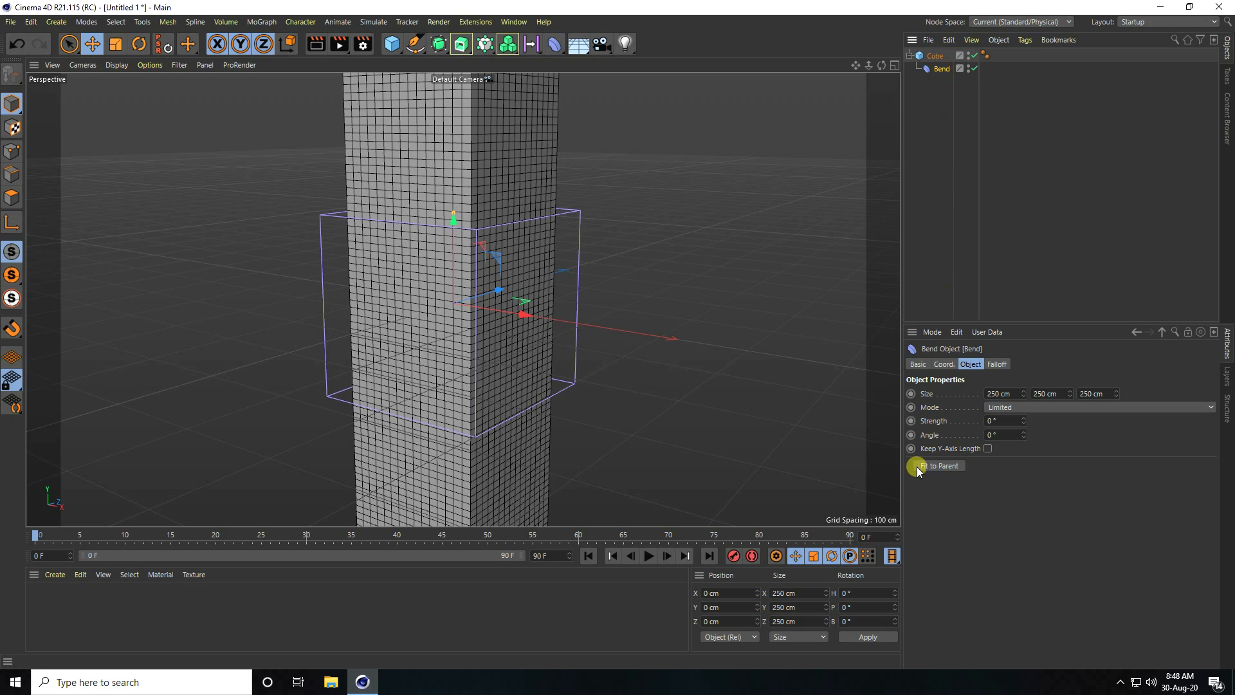
left_click(952, 467)
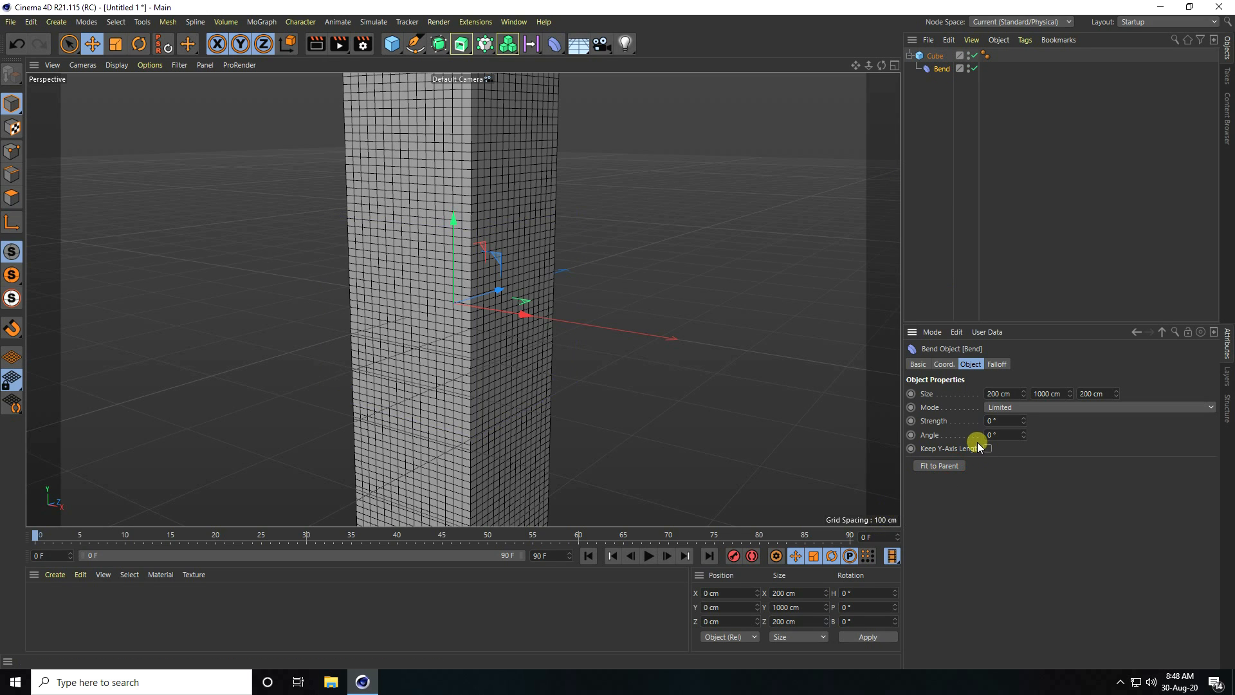
mouse_move(1025, 419)
left_mouse_down()
mouse_move(1022, 430)
mouse_move(1025, 419)
left_mouse_up()
scroll(422, 238, "down", 3)
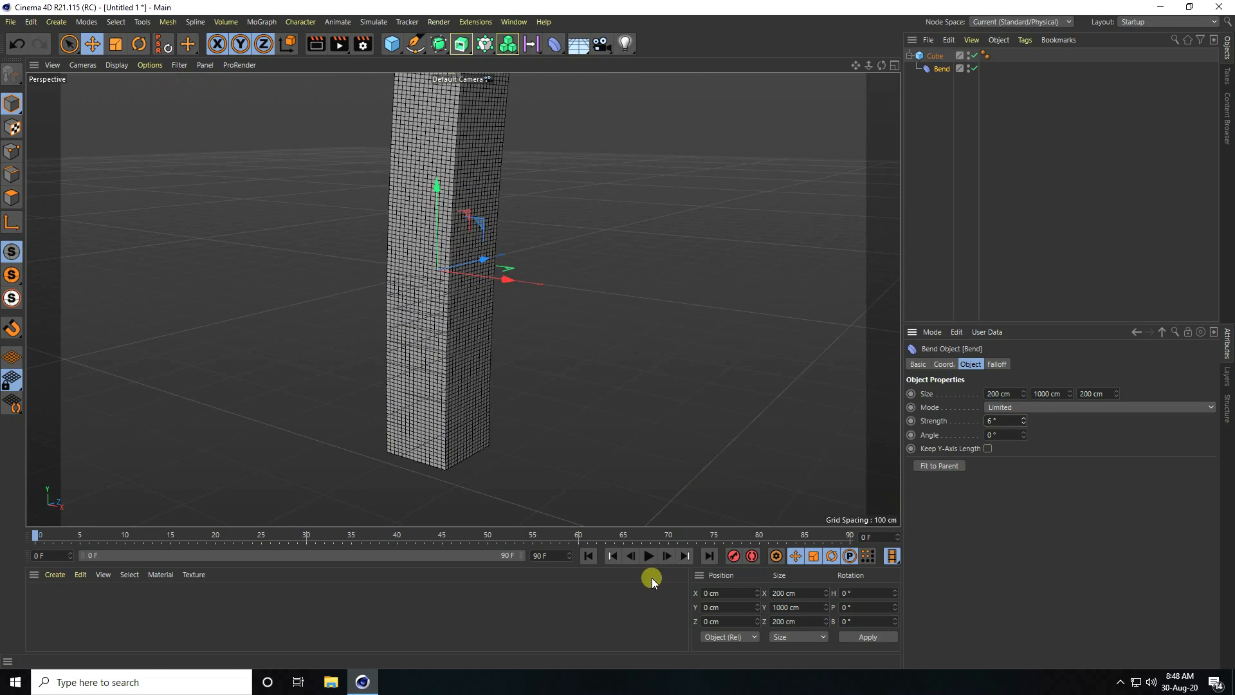
Step: Set the animation length to 520 frames and extend the preview range to frame 520
left_click(552, 556)
type("520")
key("Return")
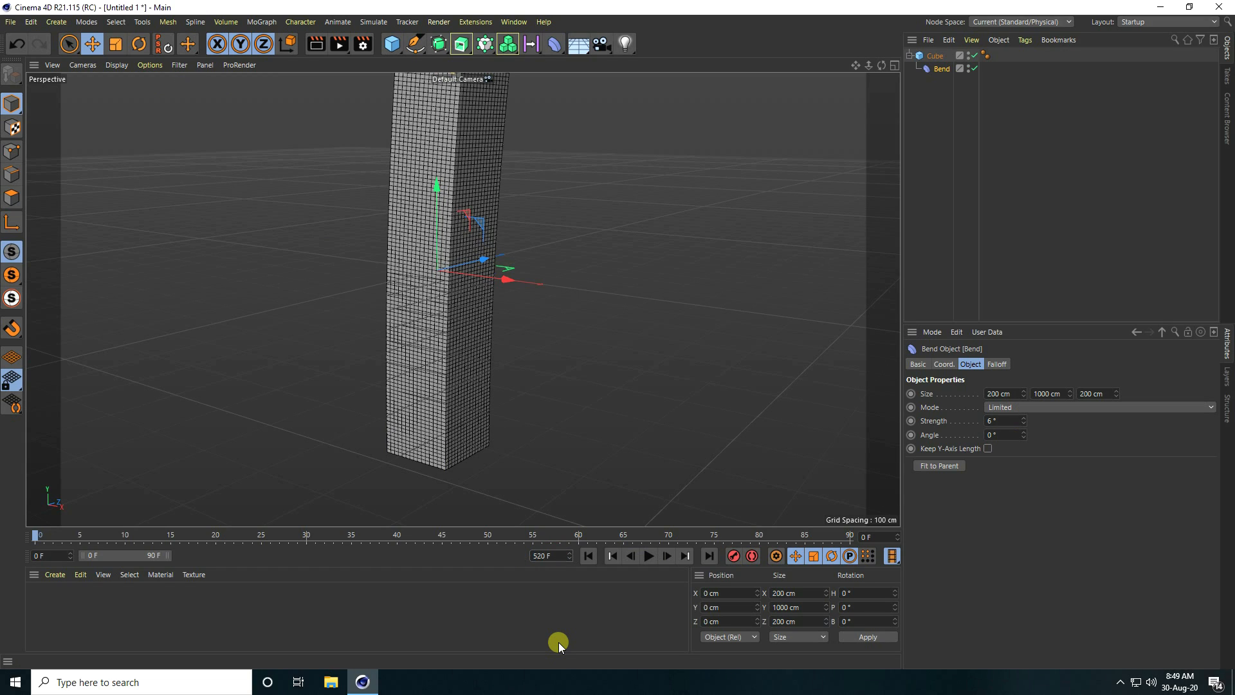
left_click_drag(168, 557, 532, 570)
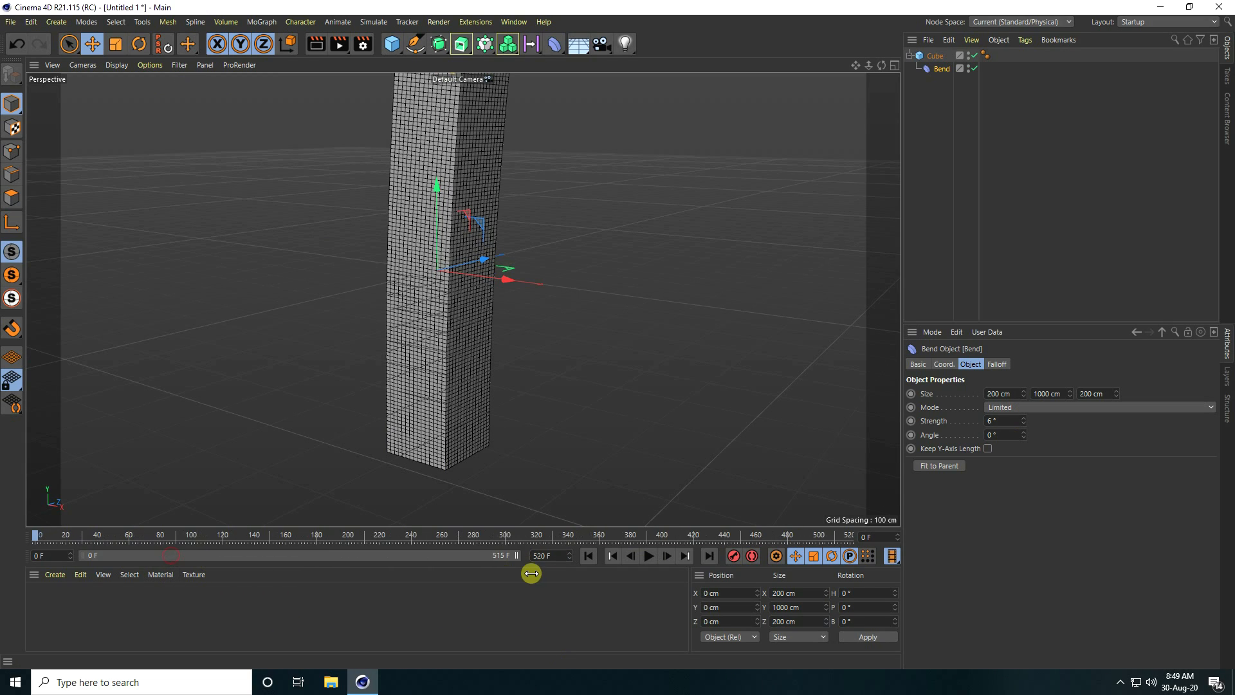
Step: Set the Bend strength to 180° and keyframe it at frame 0
double_click(1007, 420)
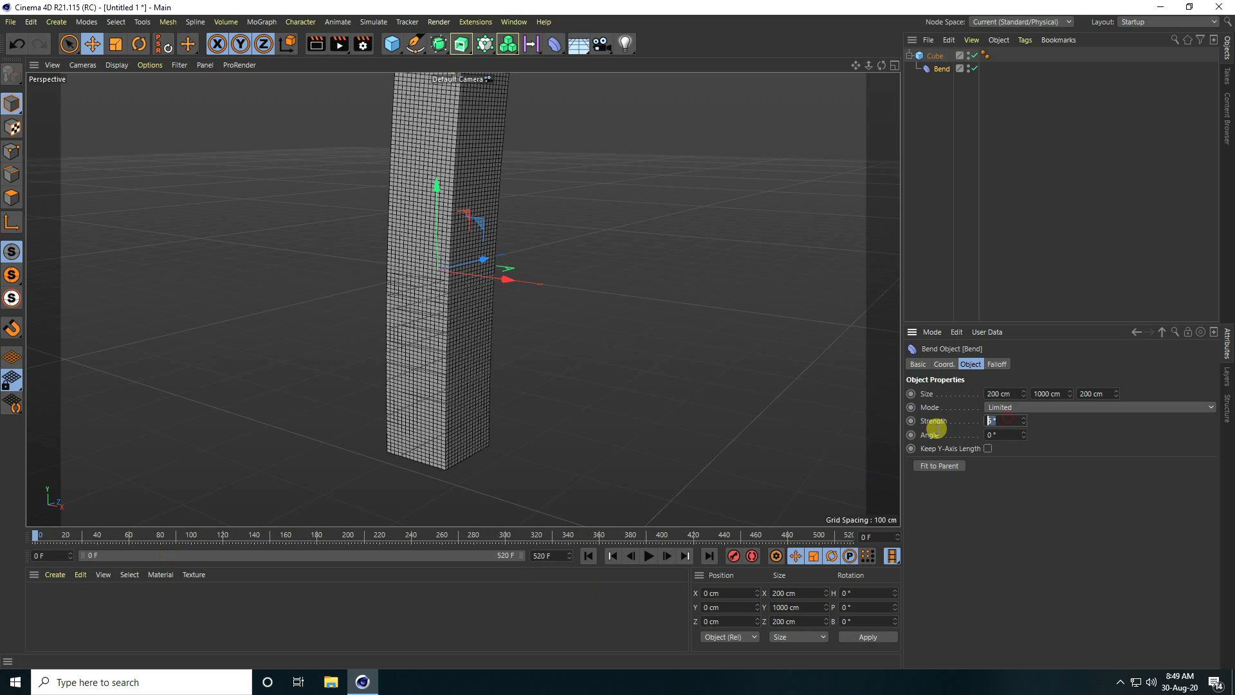
type("180")
key("Return")
scroll(566, 245, "down", 5)
scroll(682, 349, "up", 3)
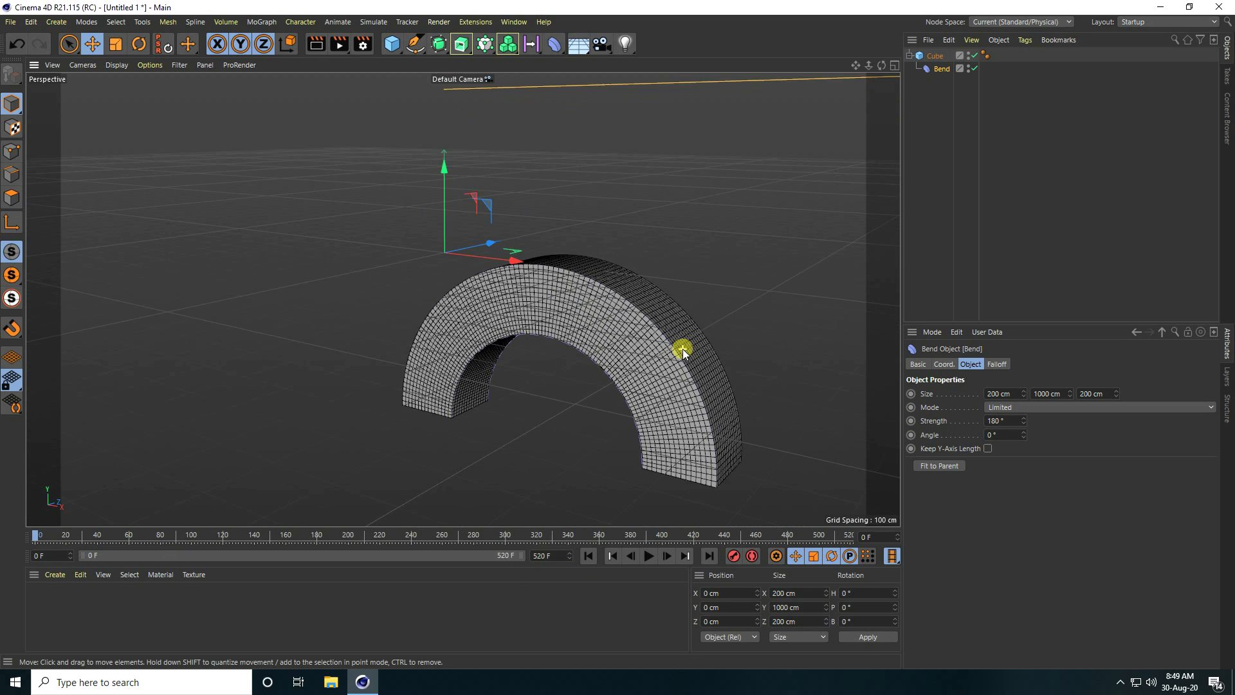
left_click(911, 420)
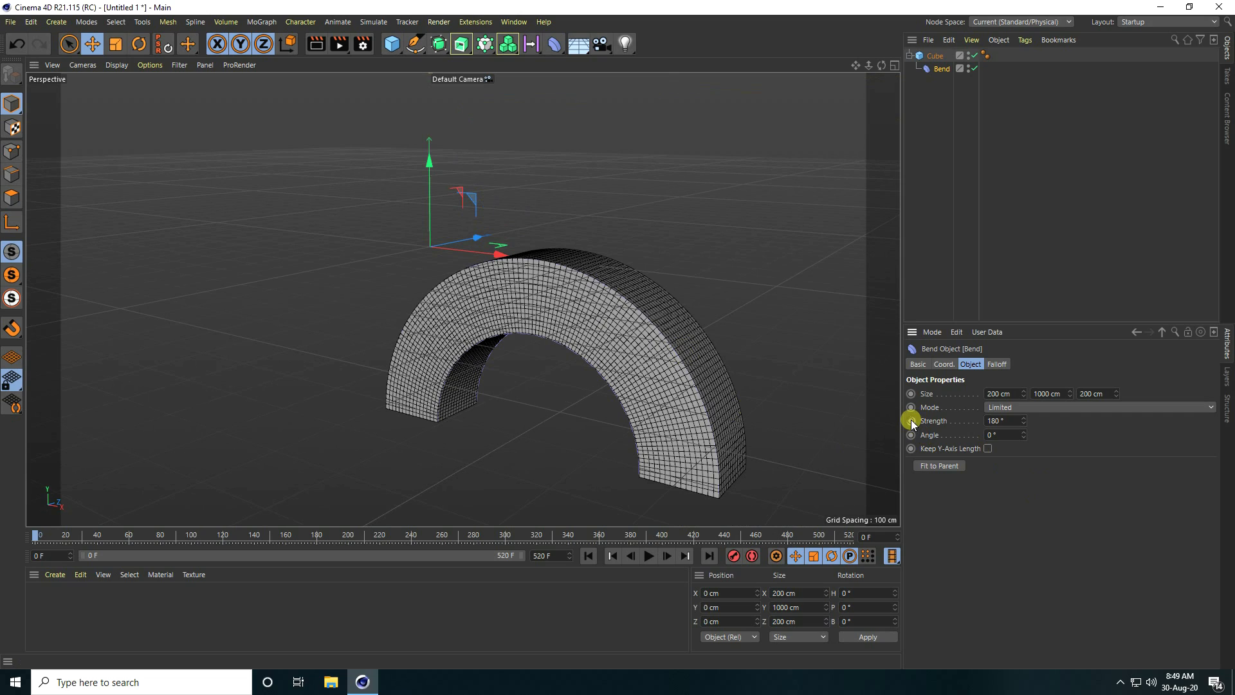
Step: Keyframe the Bend strength at -180° on frame 250
left_click_drag(35, 534, 291, 545)
left_click_drag(396, 548, 430, 549)
left_click(879, 536)
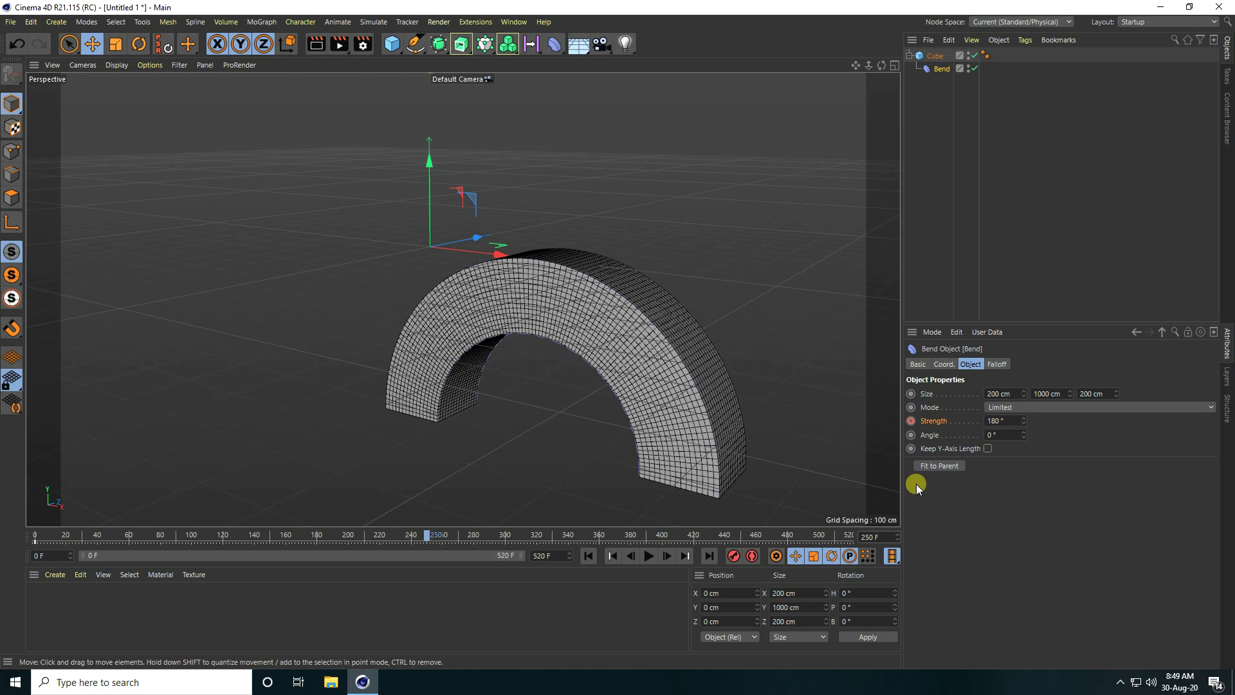
left_click(1013, 422)
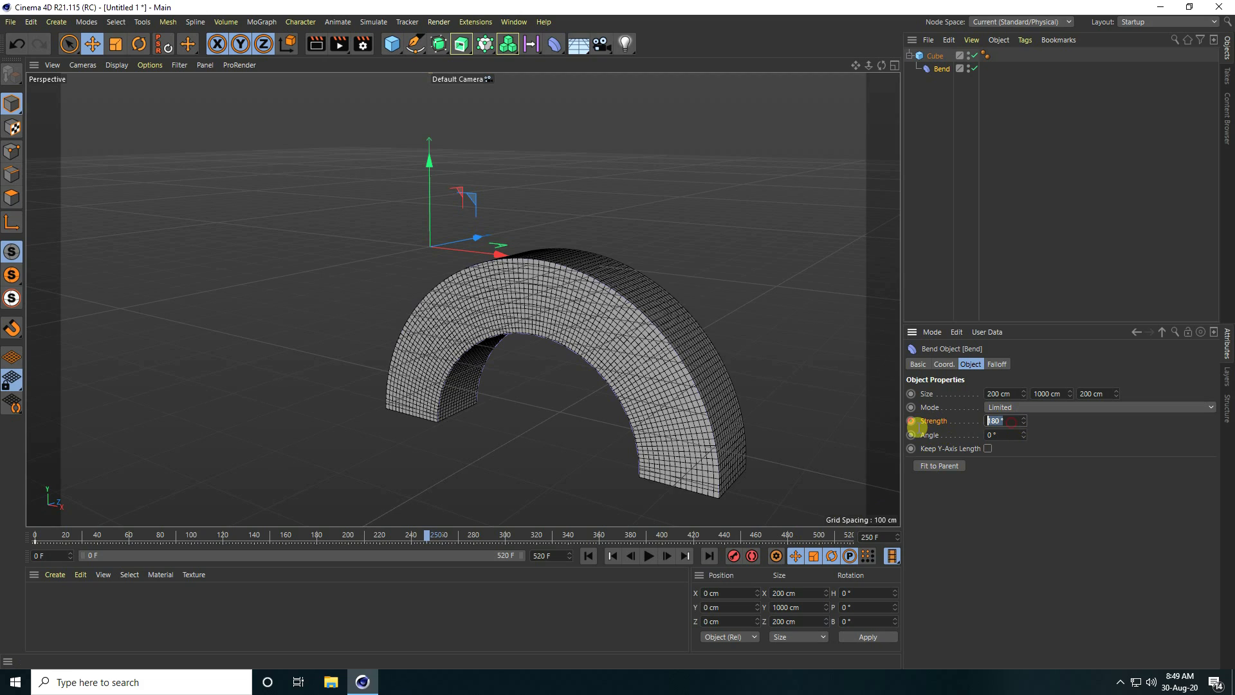
type("-180")
key("Return")
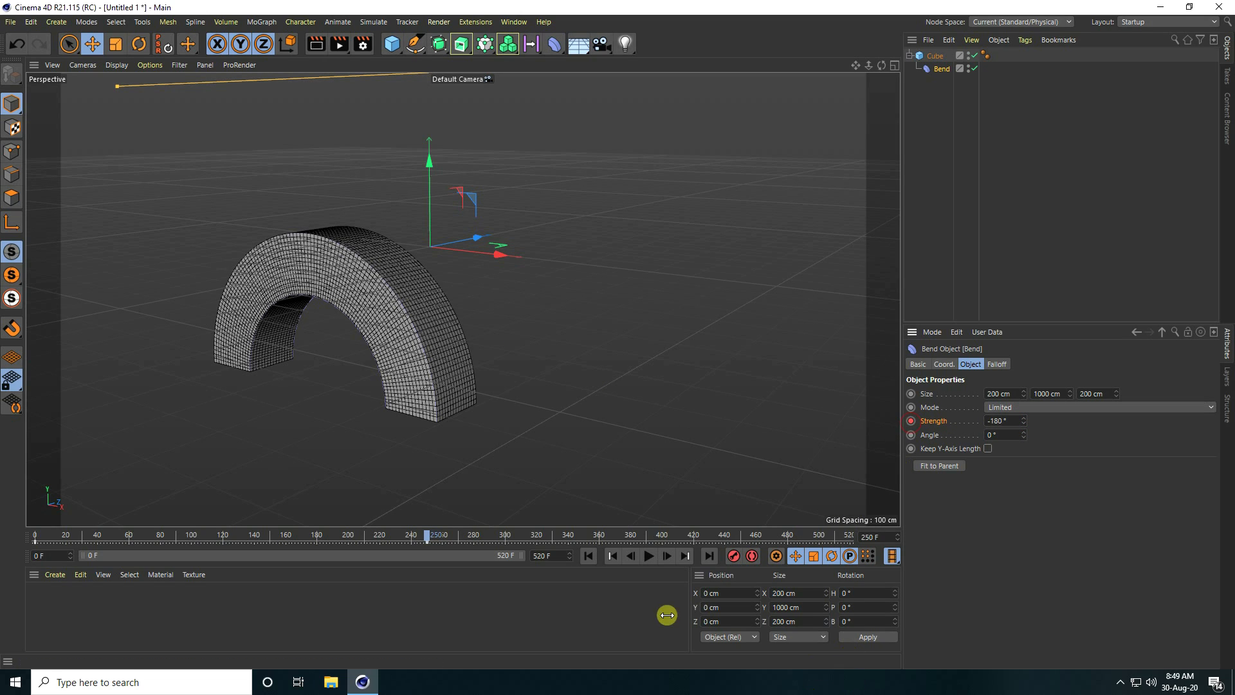
Step: Keyframe the Bend strength at 180° on frame 500
left_click_drag(827, 546, 819, 542)
left_click(1010, 422)
left_click_drag(1009, 421, 971, 426)
type("180")
key("Return")
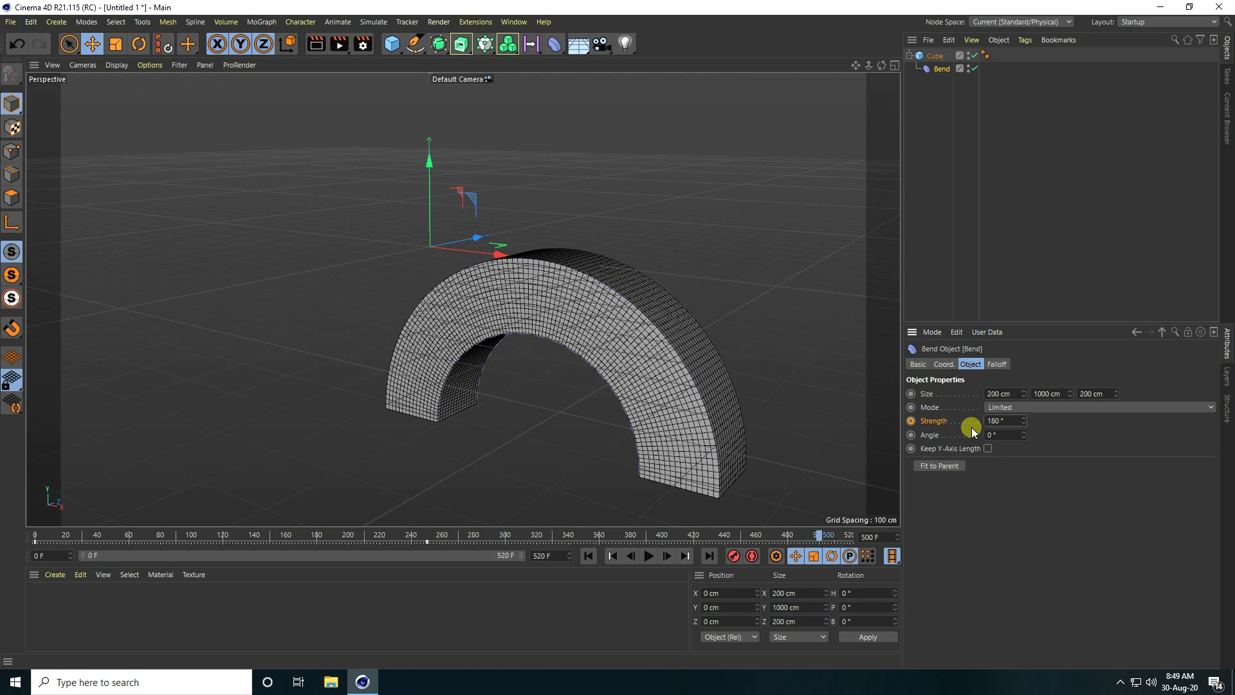
left_click(910, 421)
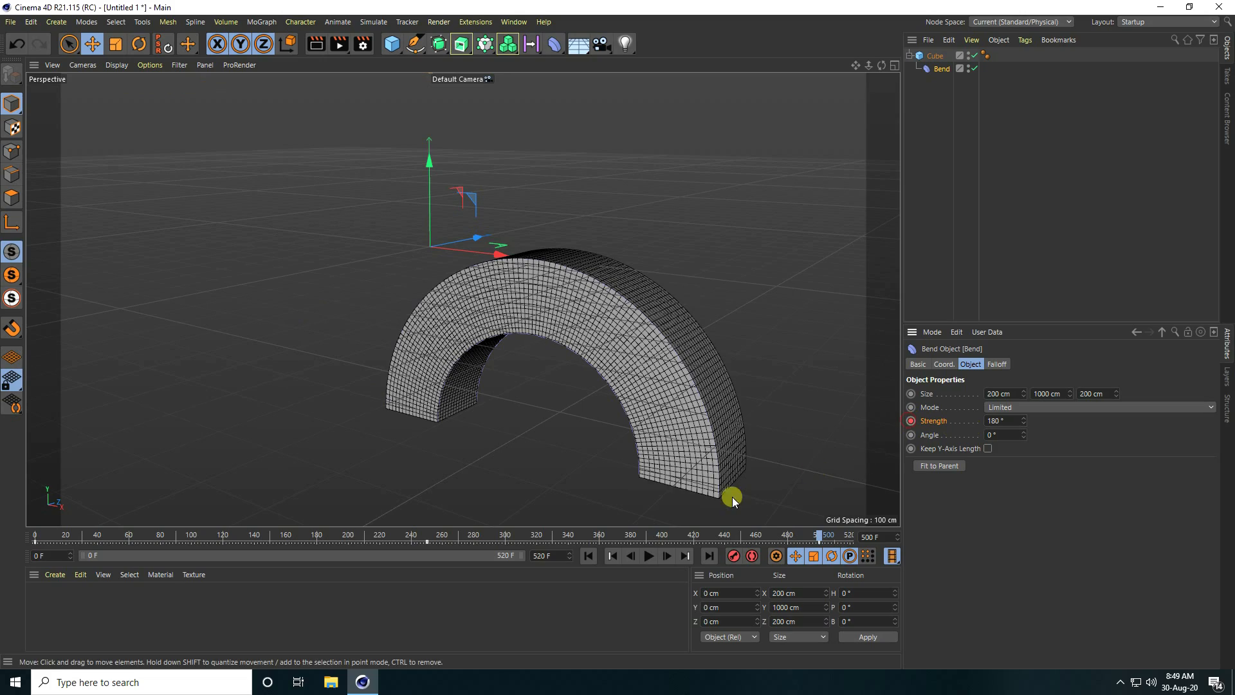
Step: Play the bending animation from the first frame to review the motion, and stop it
left_click(588, 557)
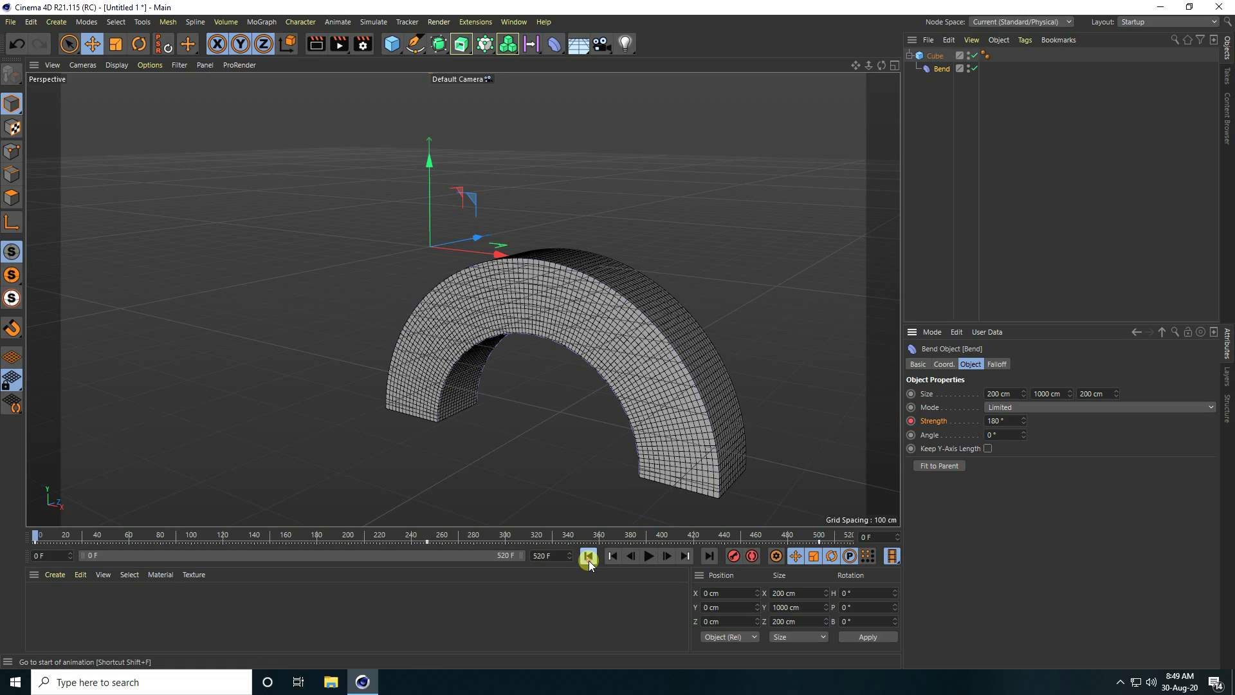
left_click(648, 556)
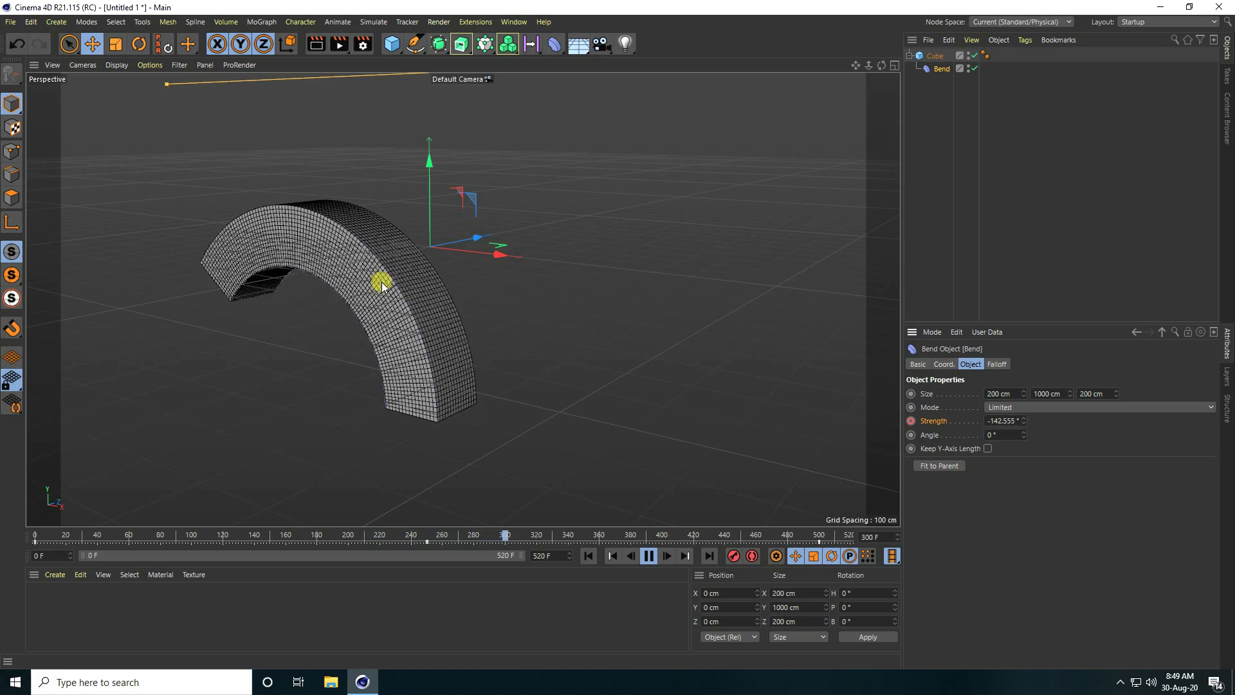
left_click(648, 556)
Step: Add a Twist deformer as a child of the cube above the Bend and fit it to its parent
left_click(557, 46)
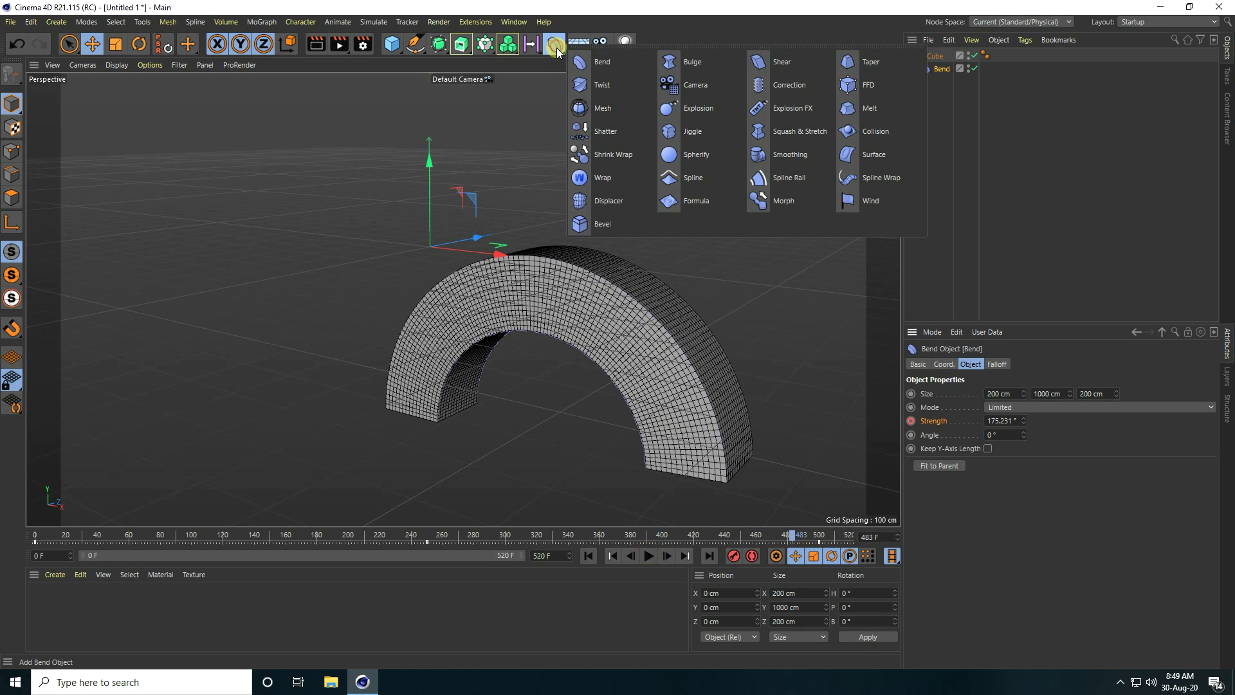
left_click(601, 84)
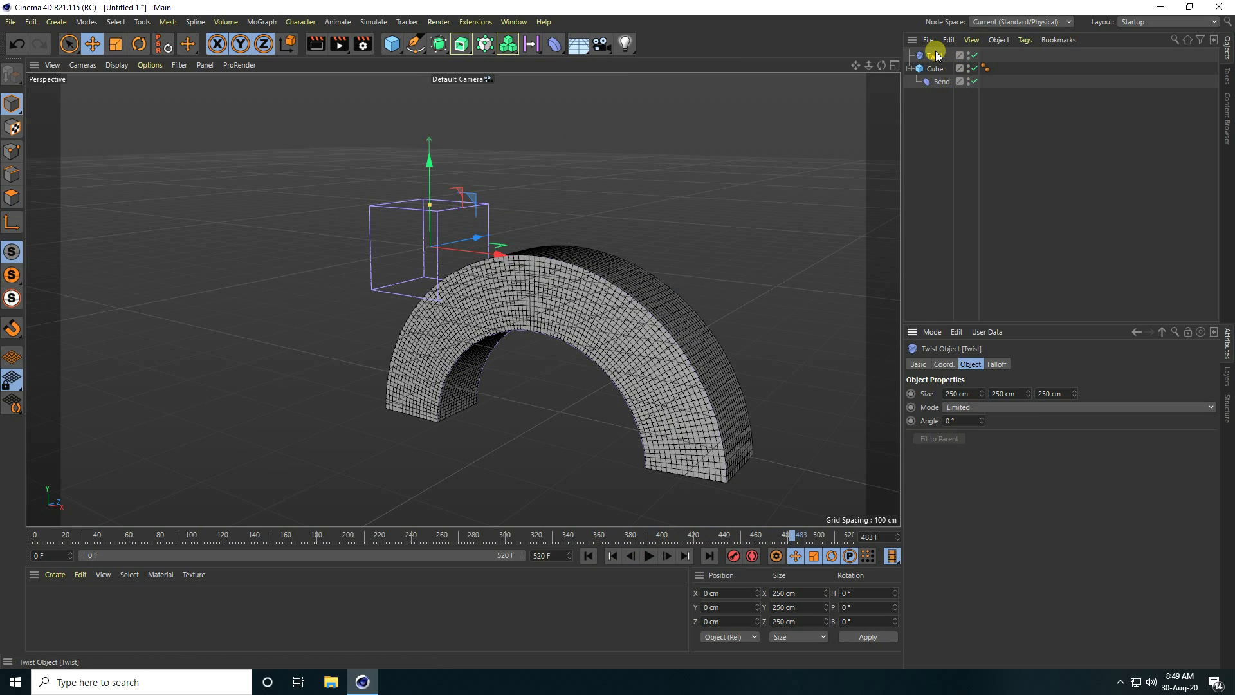
left_click_drag(935, 68, 935, 68)
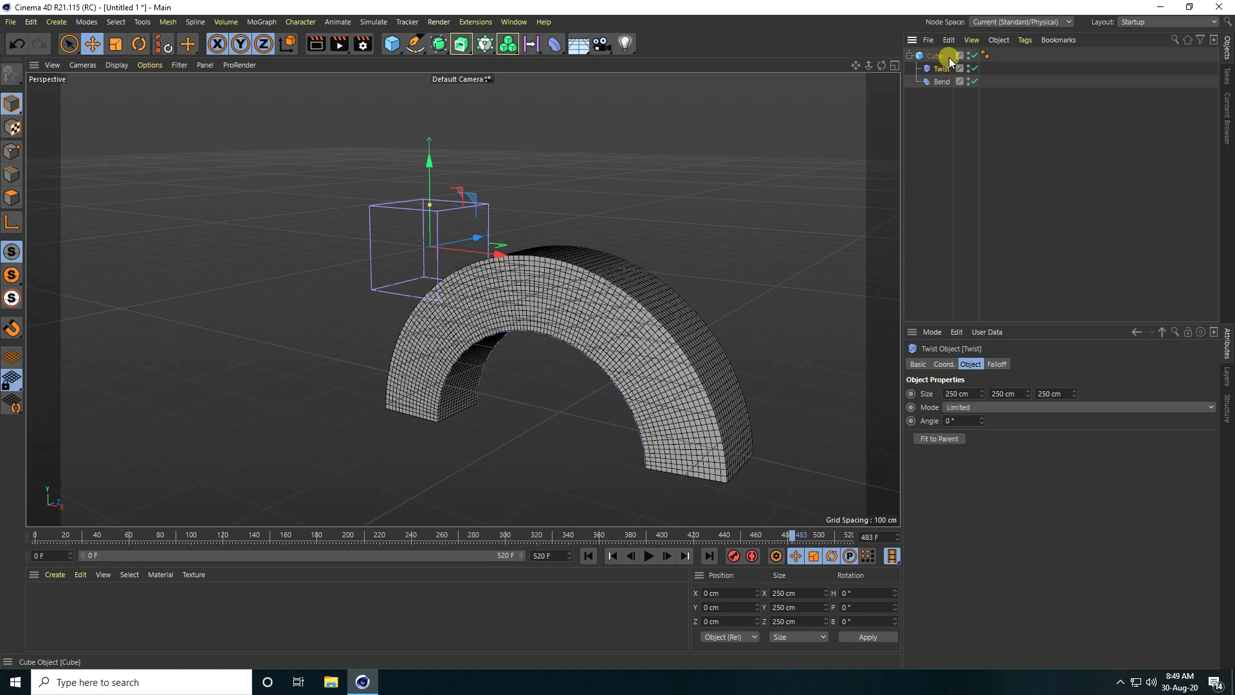
left_click(924, 438)
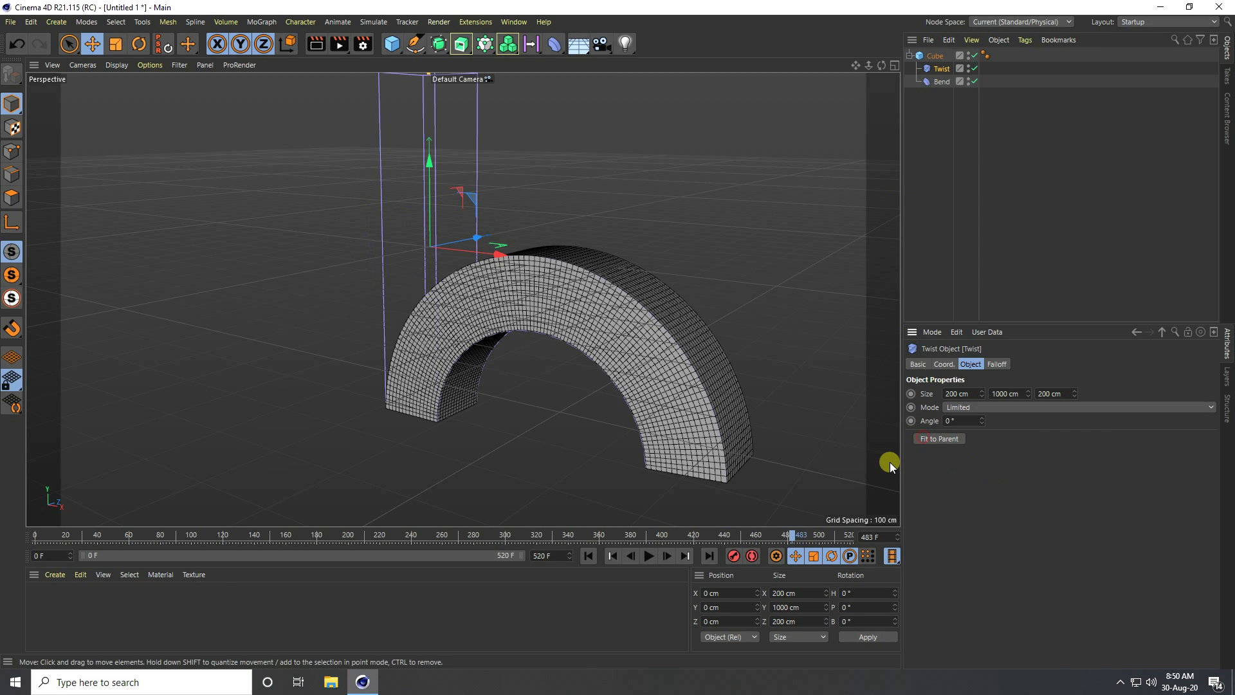
Step: Set the Twist angle to 180° and keyframe it at frame 0
left_click_drag(982, 418, 889, 423)
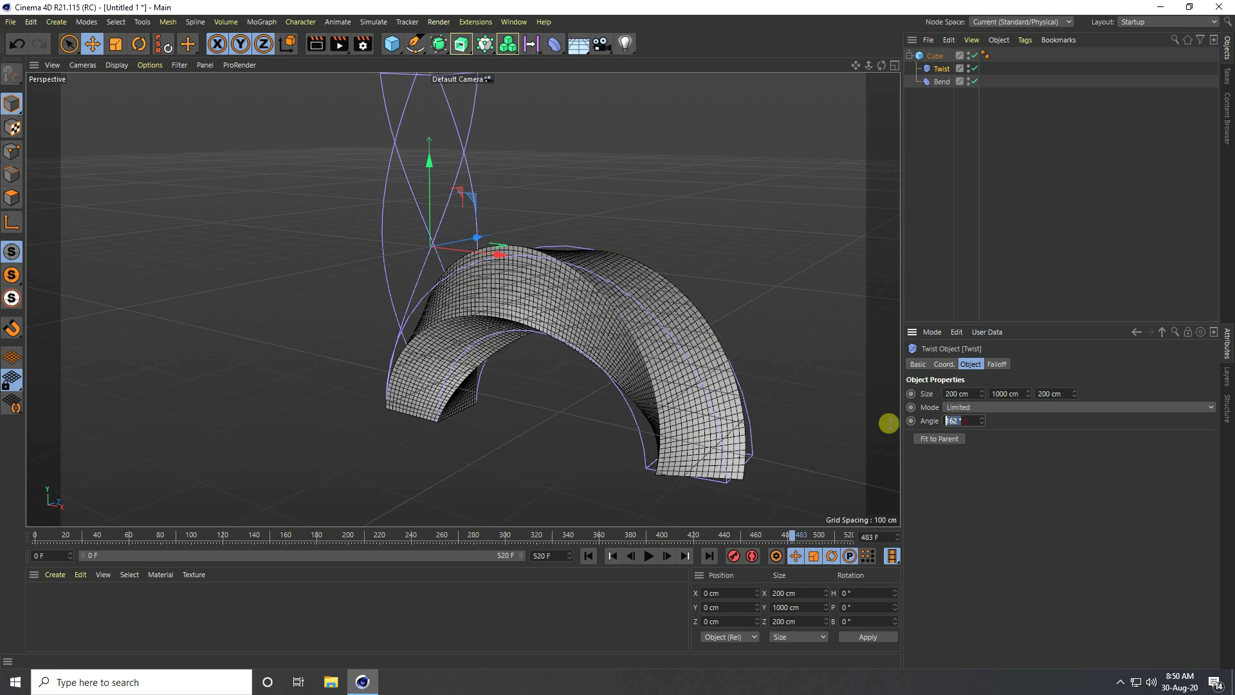
type("180")
key("Return")
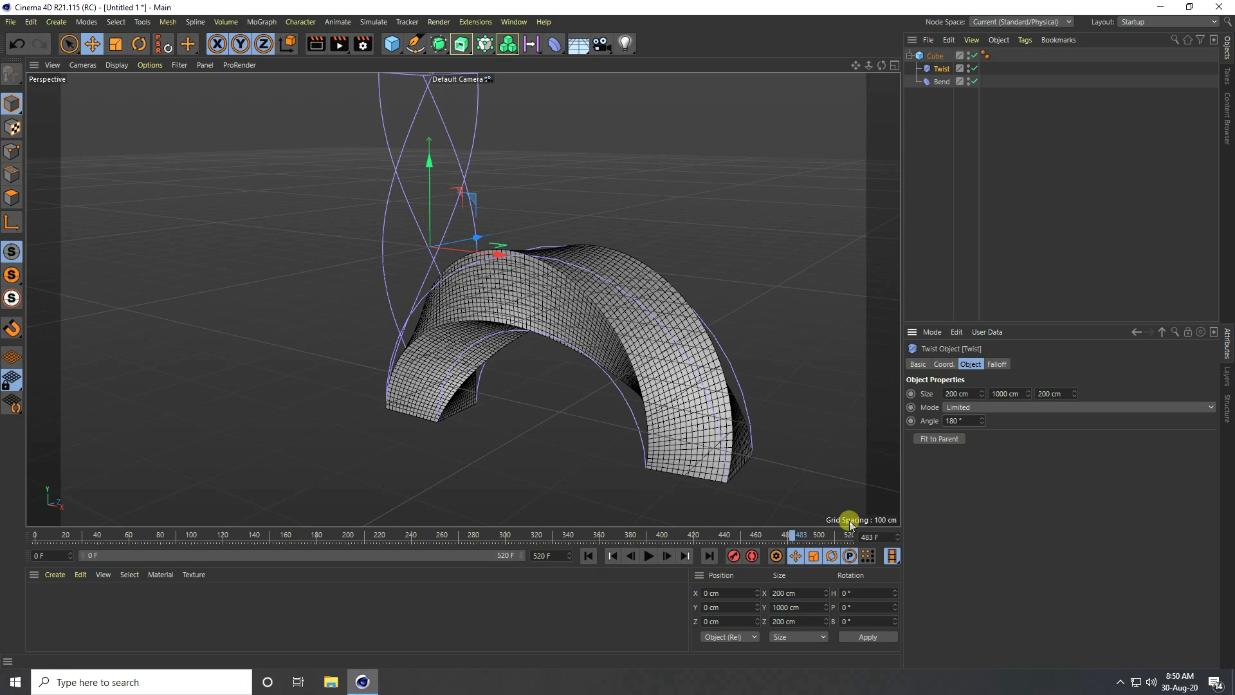
left_click(589, 556)
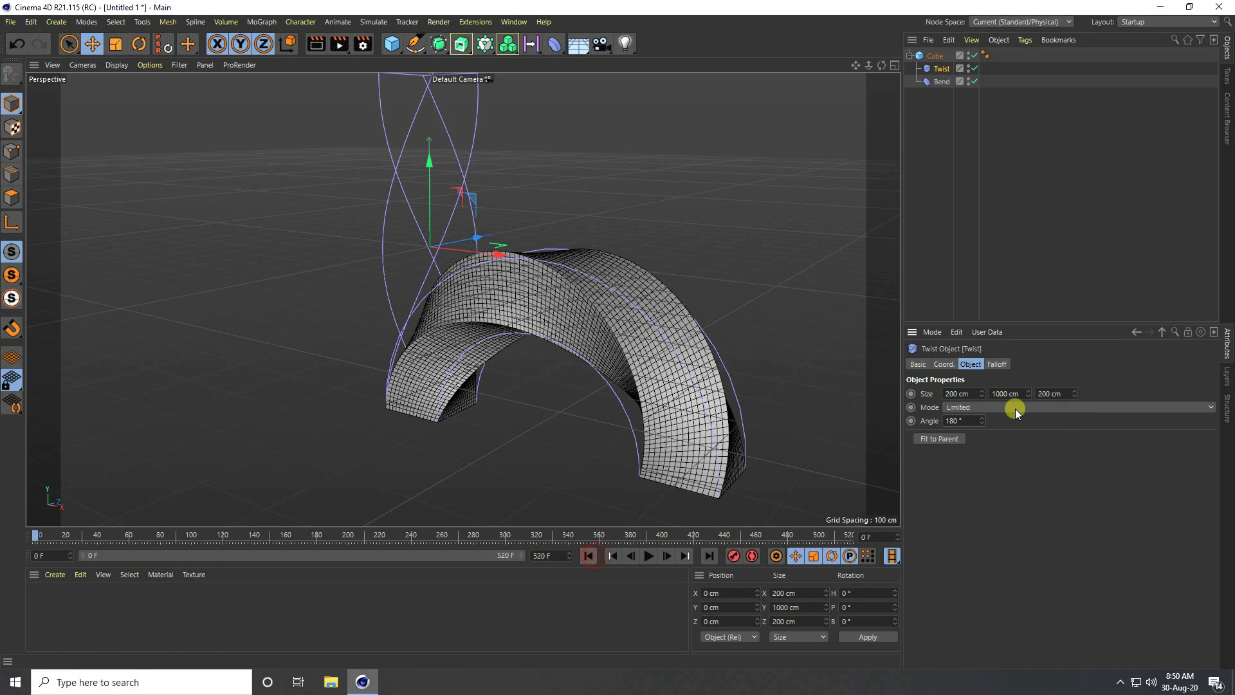
left_click(911, 421)
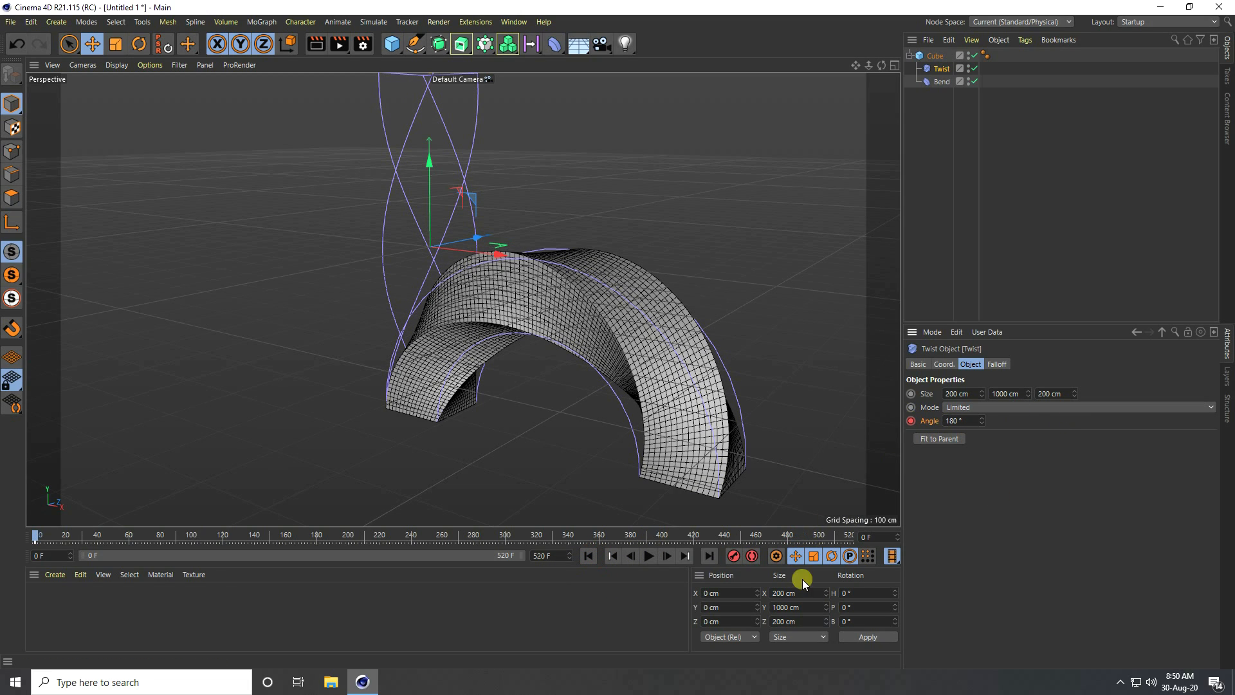
Step: Keyframe the Twist angle at -180° on frame 250
left_click(879, 536)
type("250")
key("Return")
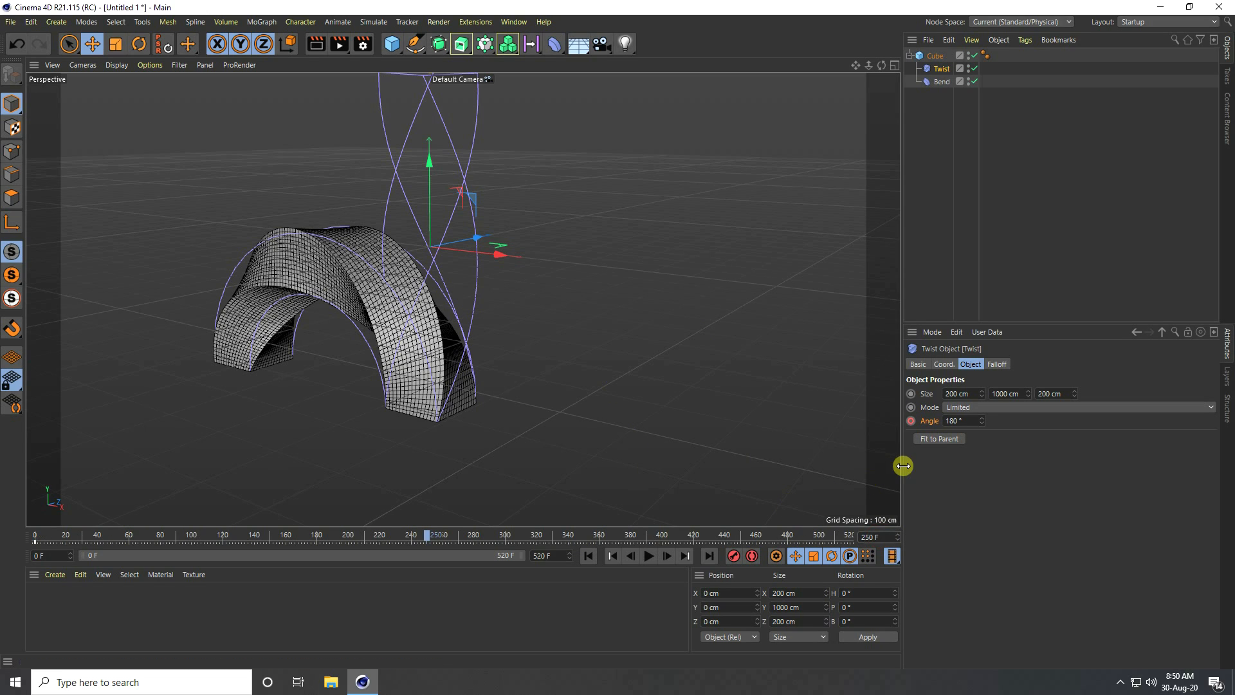
double_click(962, 421)
type("-180")
key("Return")
left_click(911, 421)
Step: Keyframe the Twist angle at 180° on frame 500
double_click(884, 537)
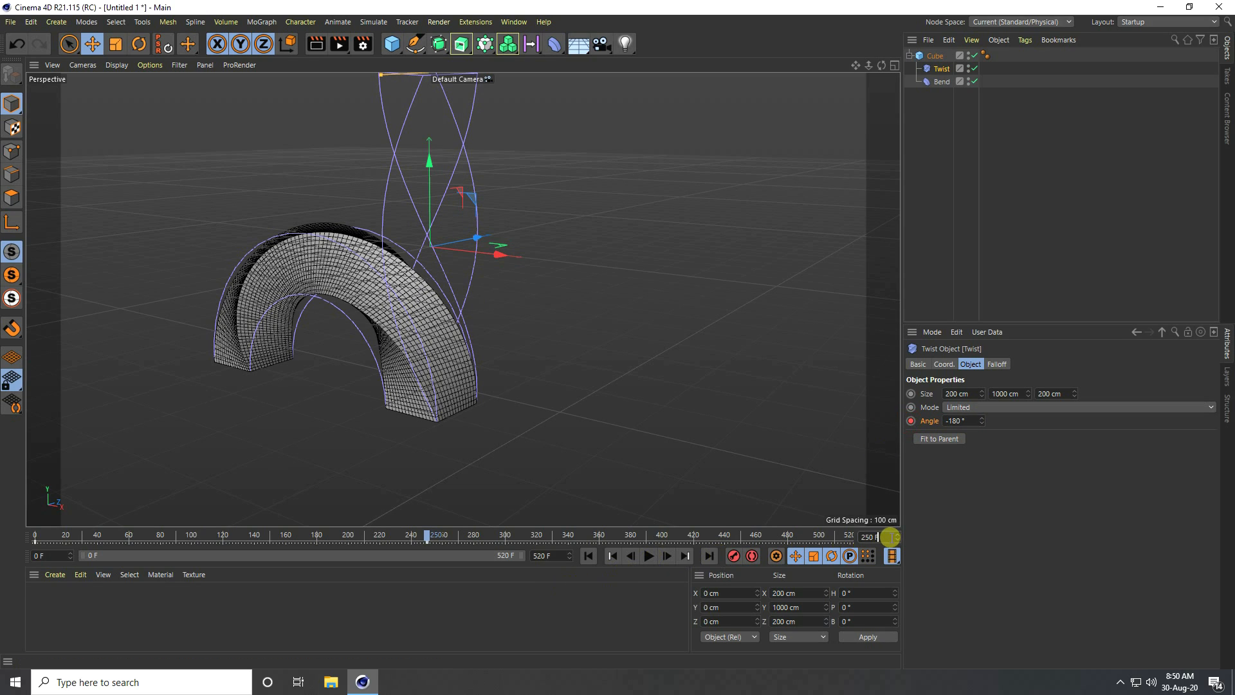
type("500")
key("Return")
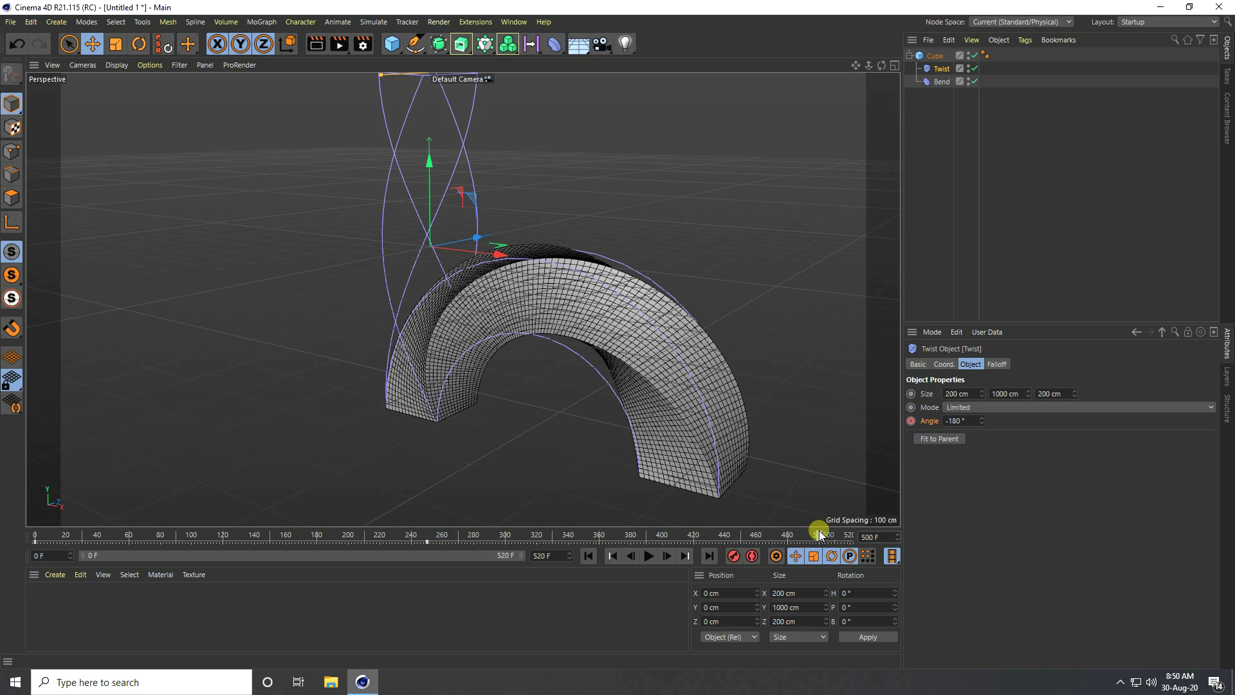
left_click(975, 421)
left_click(911, 421)
left_click(956, 421)
key("Return")
left_click(915, 420)
Step: Play the bending and twisting animation from the first frame to review it, stop it, and return to frame 0
left_click(586, 554)
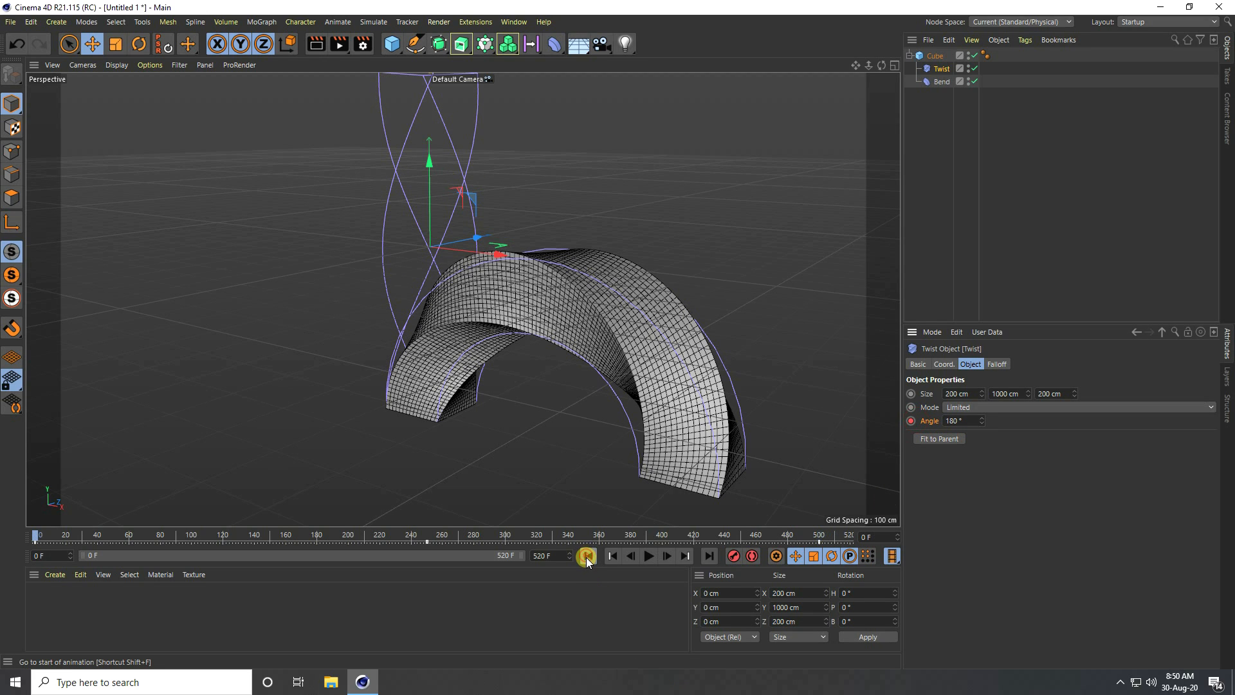
left_click(649, 557)
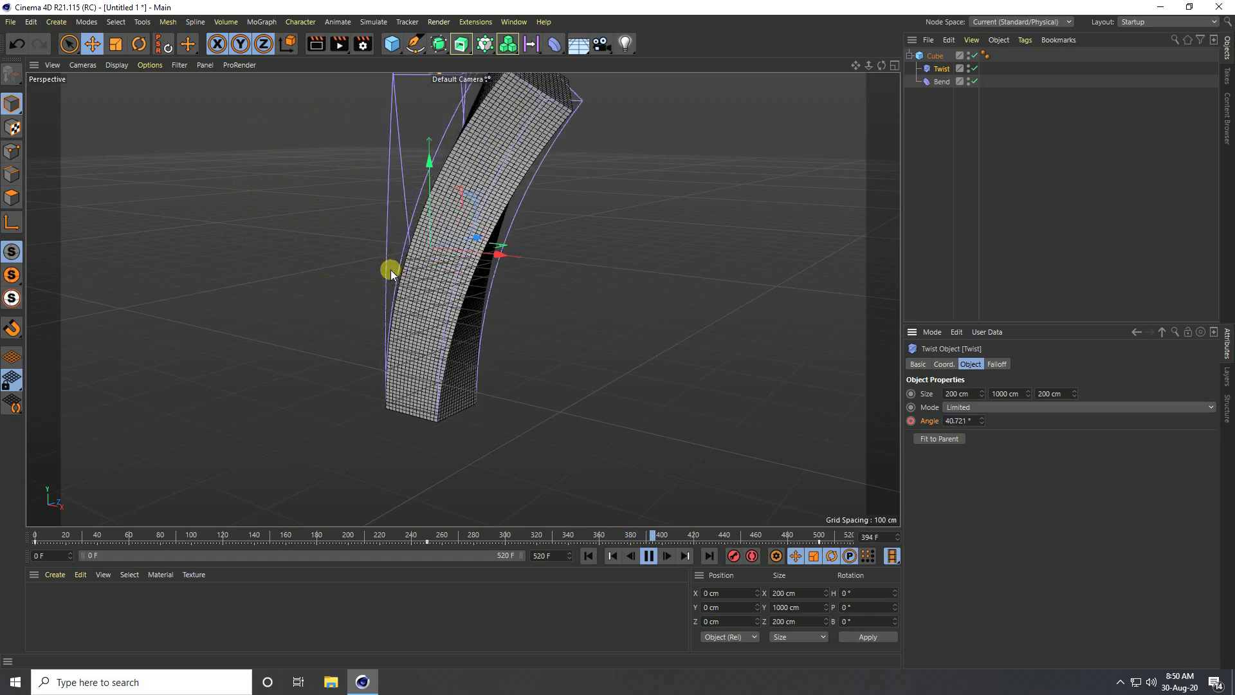
left_click(648, 556)
left_click(586, 555)
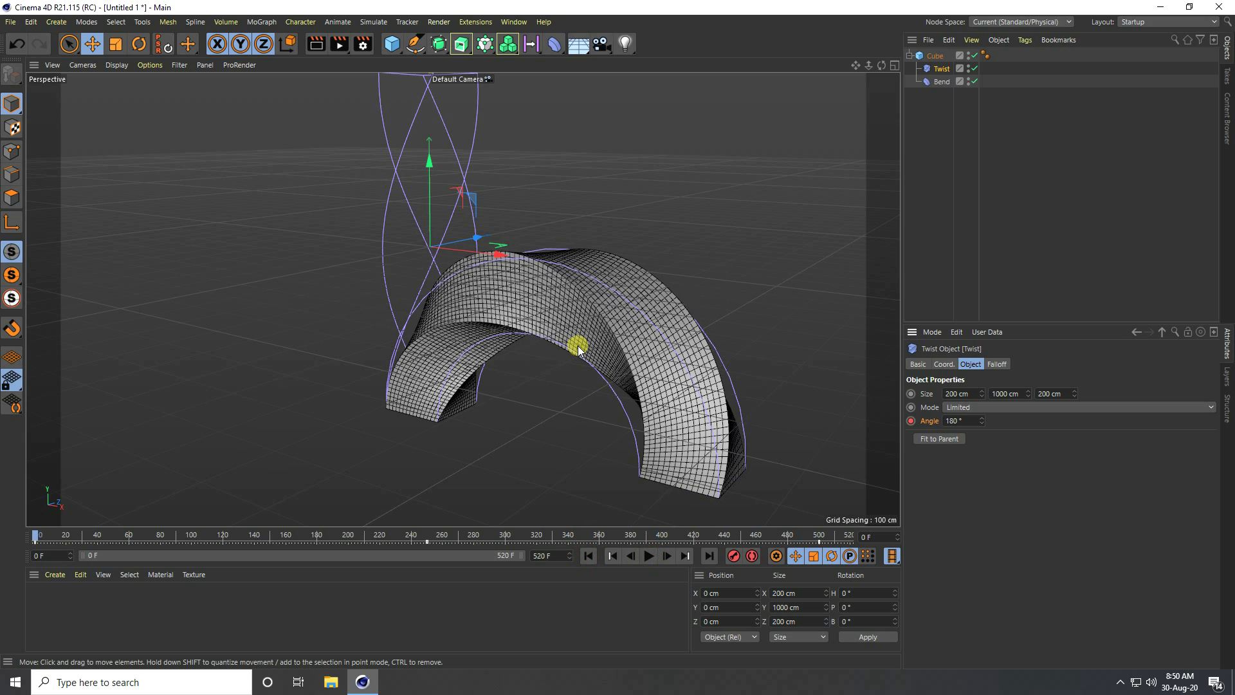
Step: Add a Sphere with a radius of 7 cm and 24 segments
left_click(392, 44)
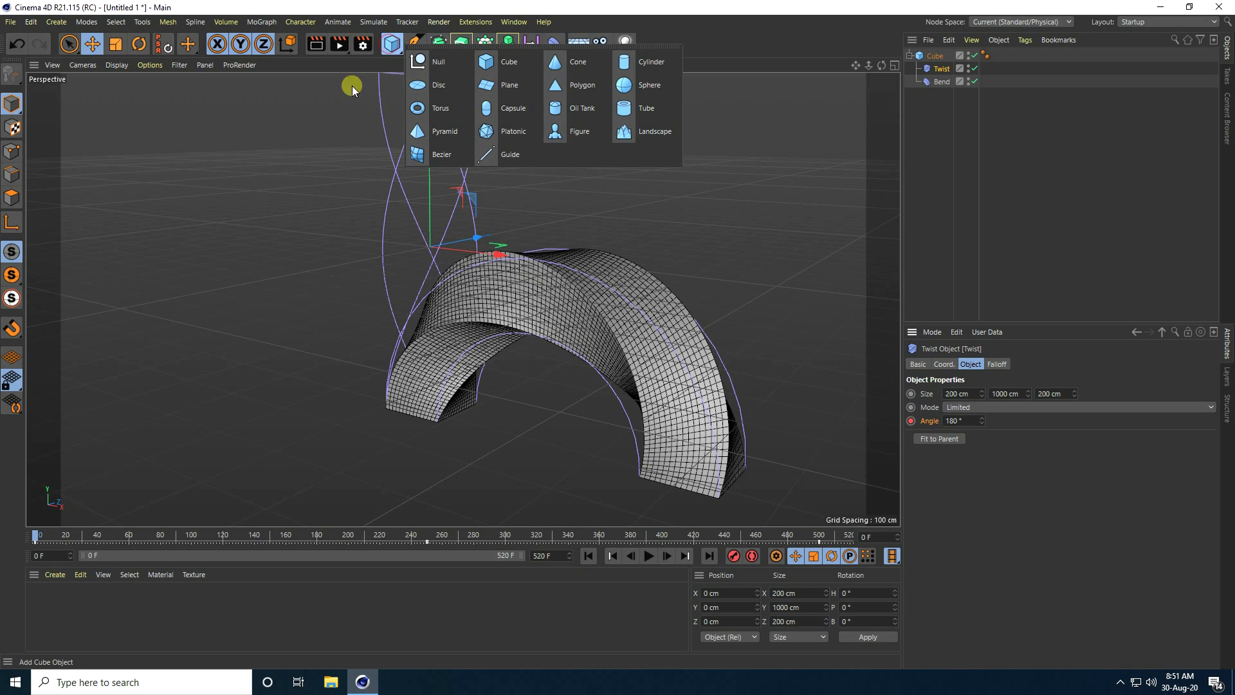
left_click(396, 48)
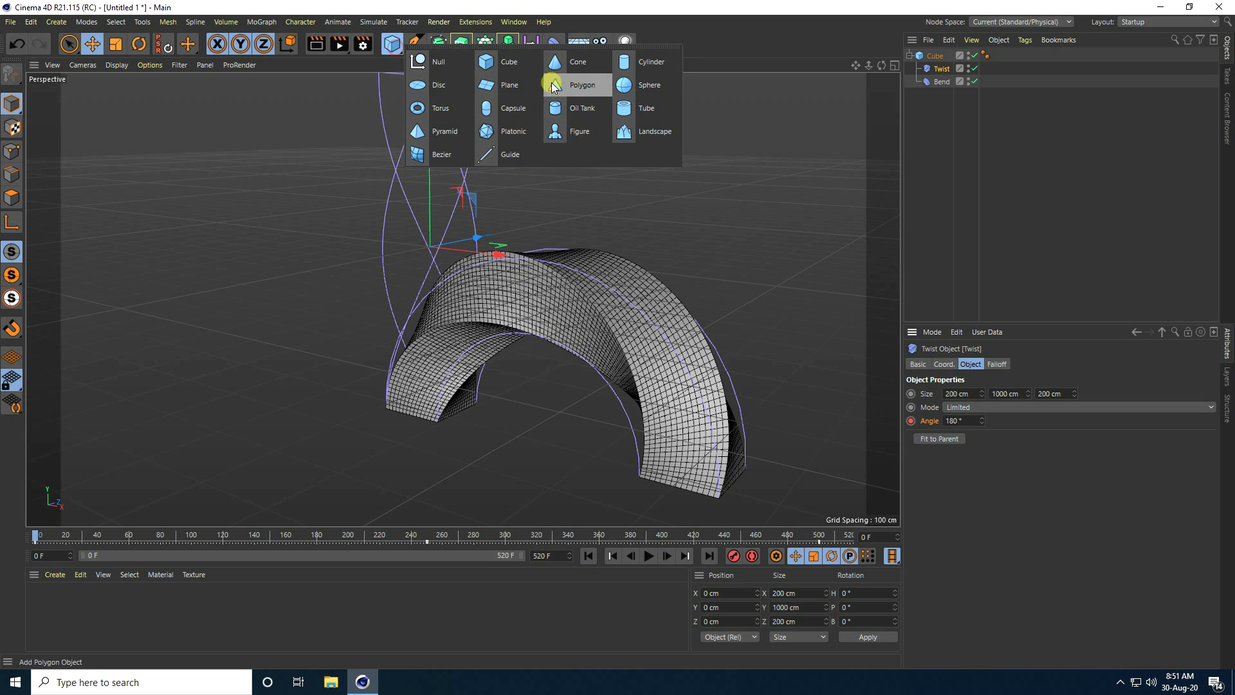
left_click(648, 88)
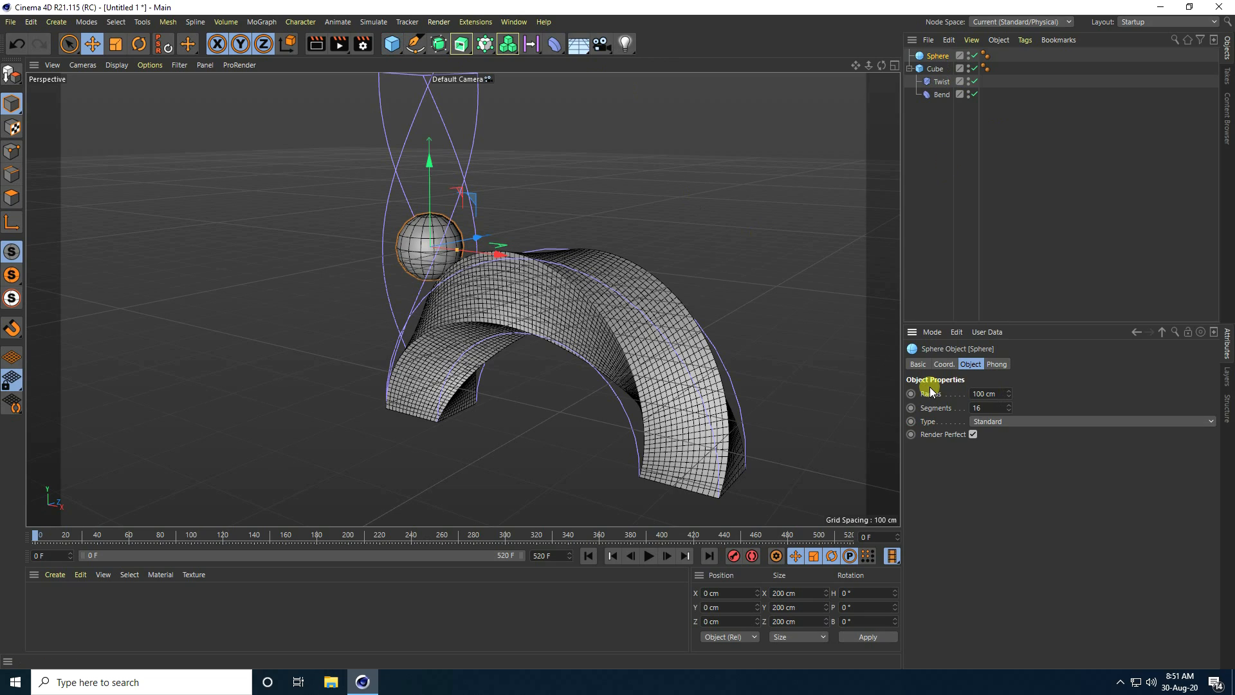
left_click(1001, 392)
type("7")
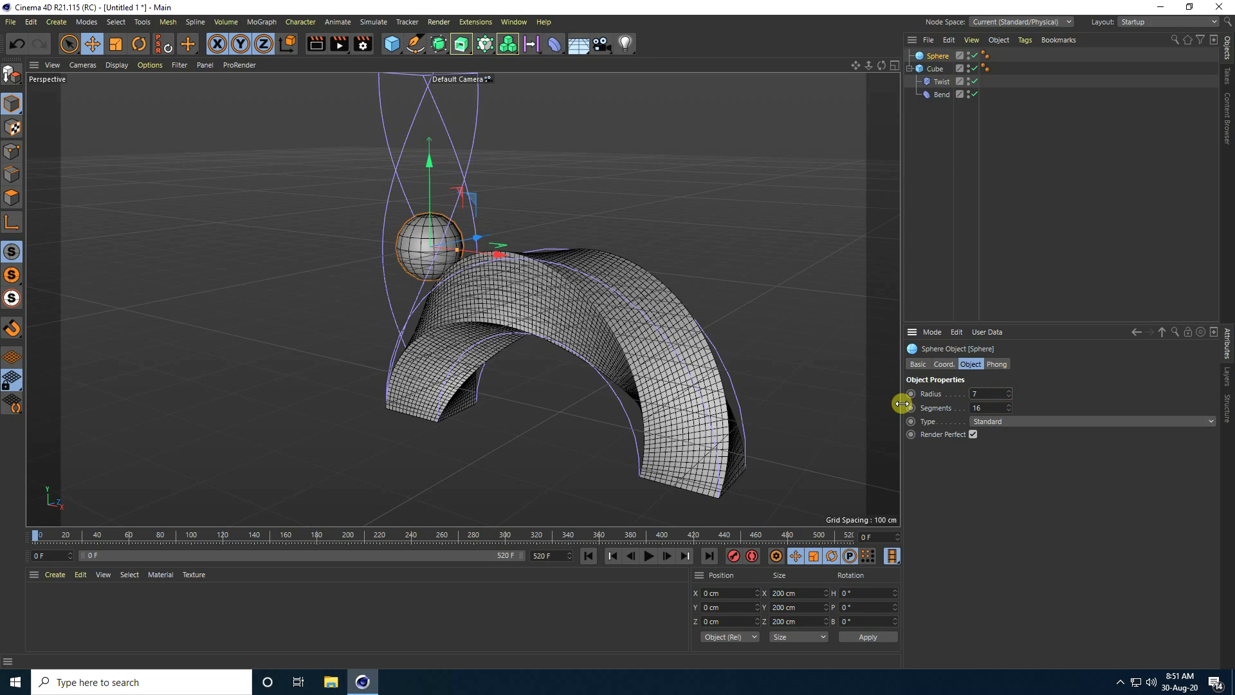
key("Return")
left_click(994, 407)
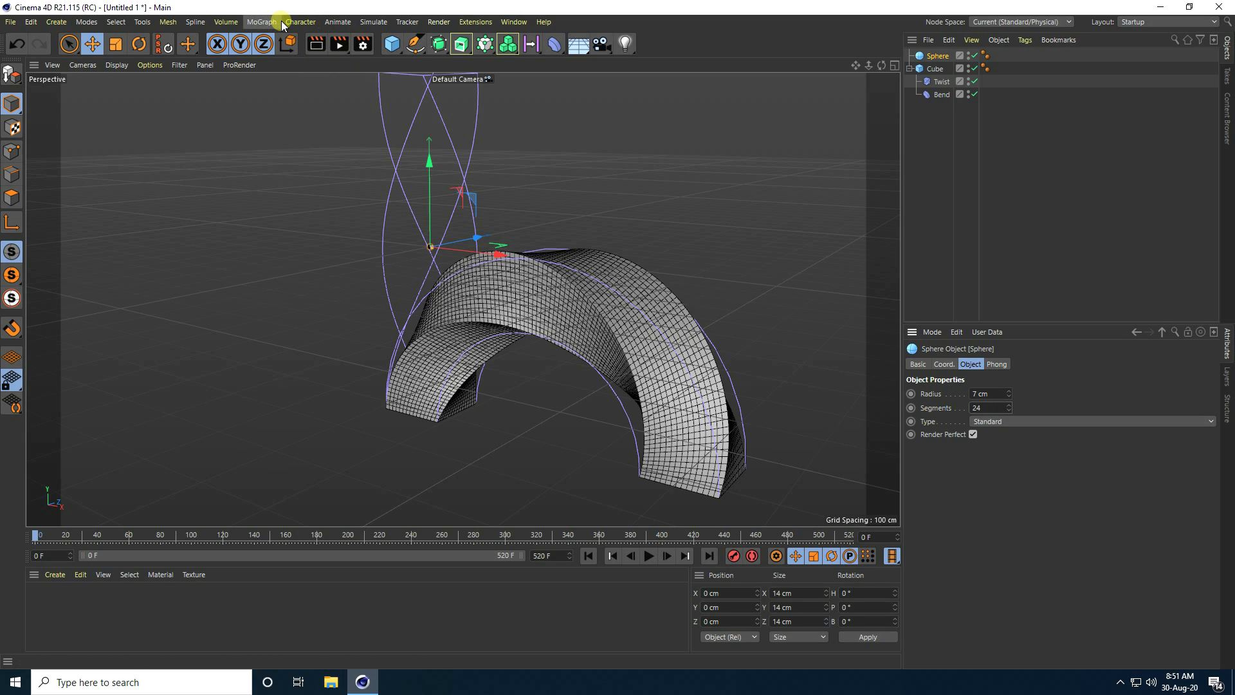
Step: Add a MoGraph Cloner and make the sphere its child
left_click(264, 20)
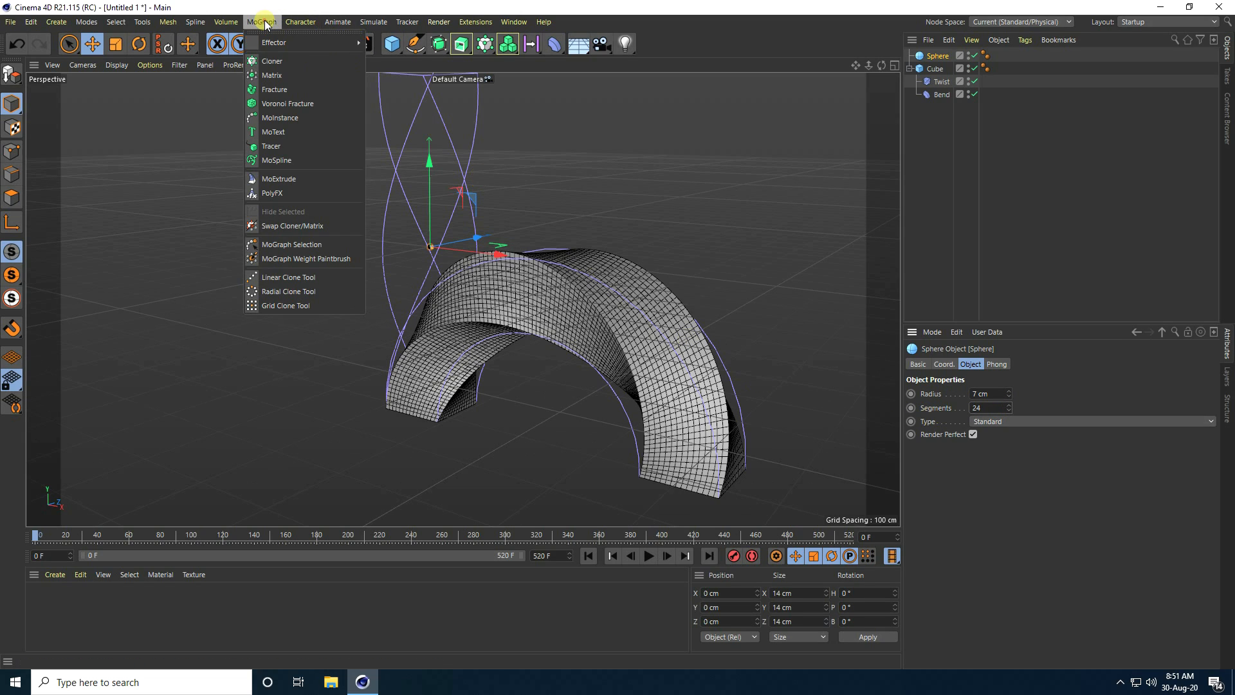
left_click(268, 63)
left_click_drag(936, 70, 931, 57)
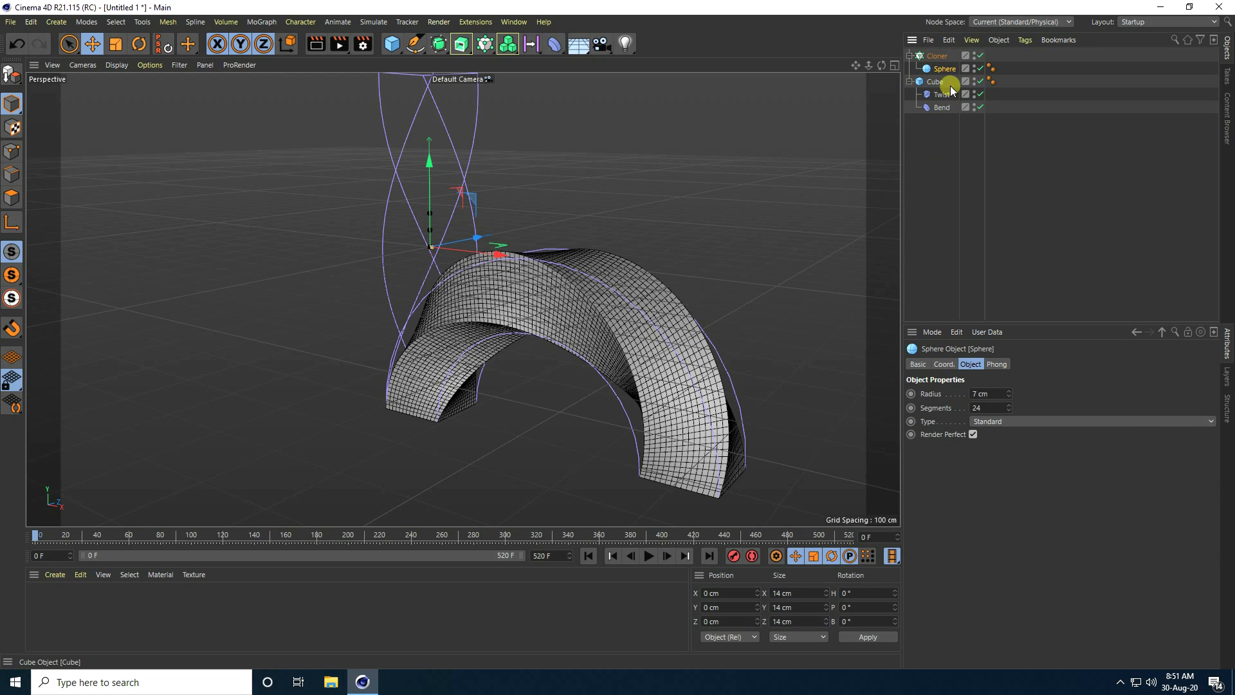
Step: Set the Cloner to Object mode and assign the cube as the object that receives the clones
left_click(937, 56)
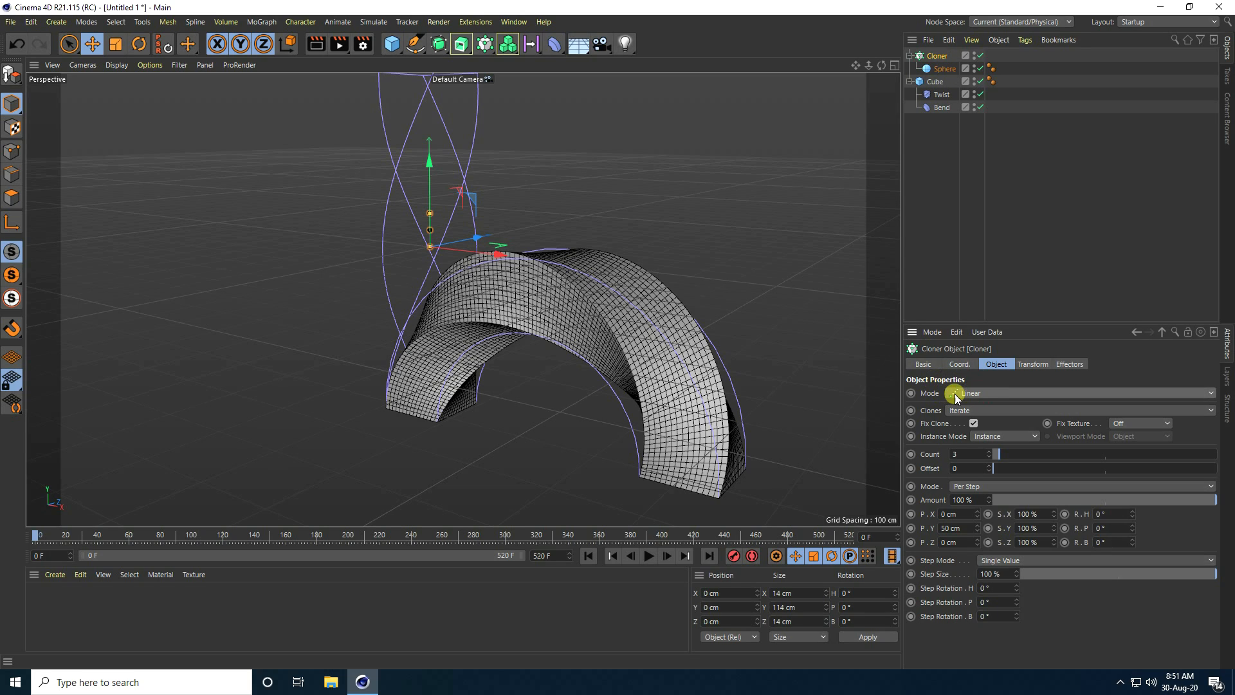
left_click(972, 393)
left_click(969, 407)
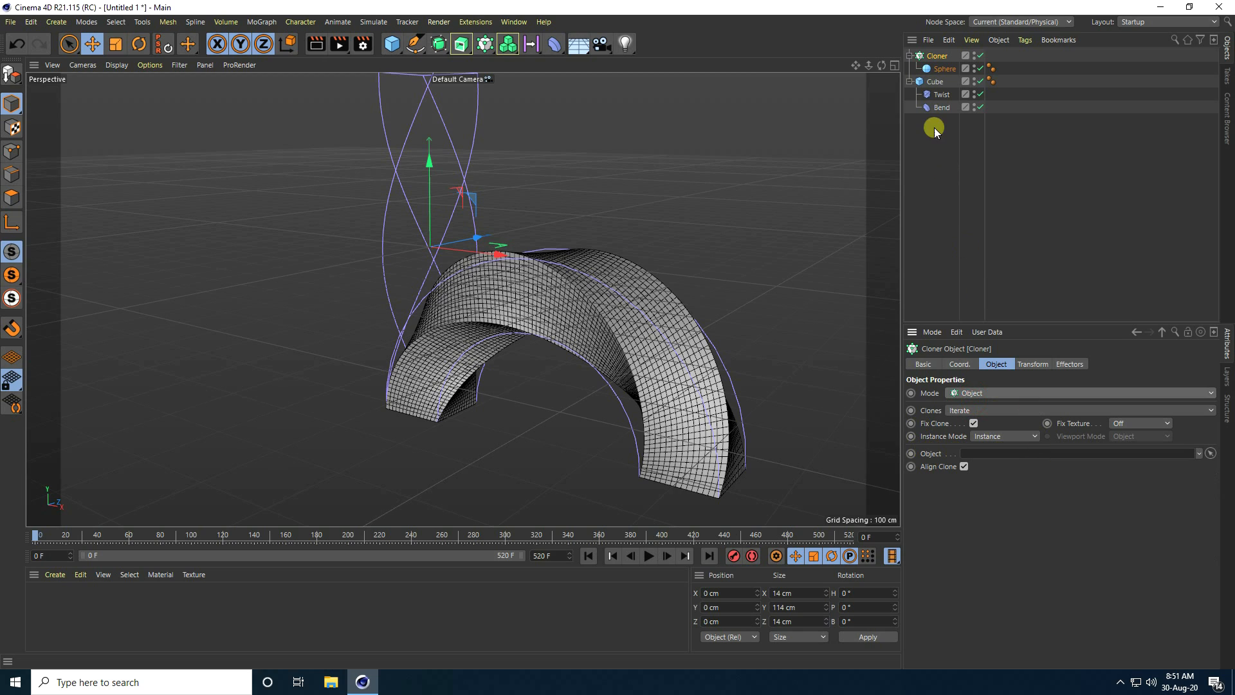
left_click(935, 81)
left_click_drag(975, 225, 986, 452)
scroll(658, 411, "up", 5)
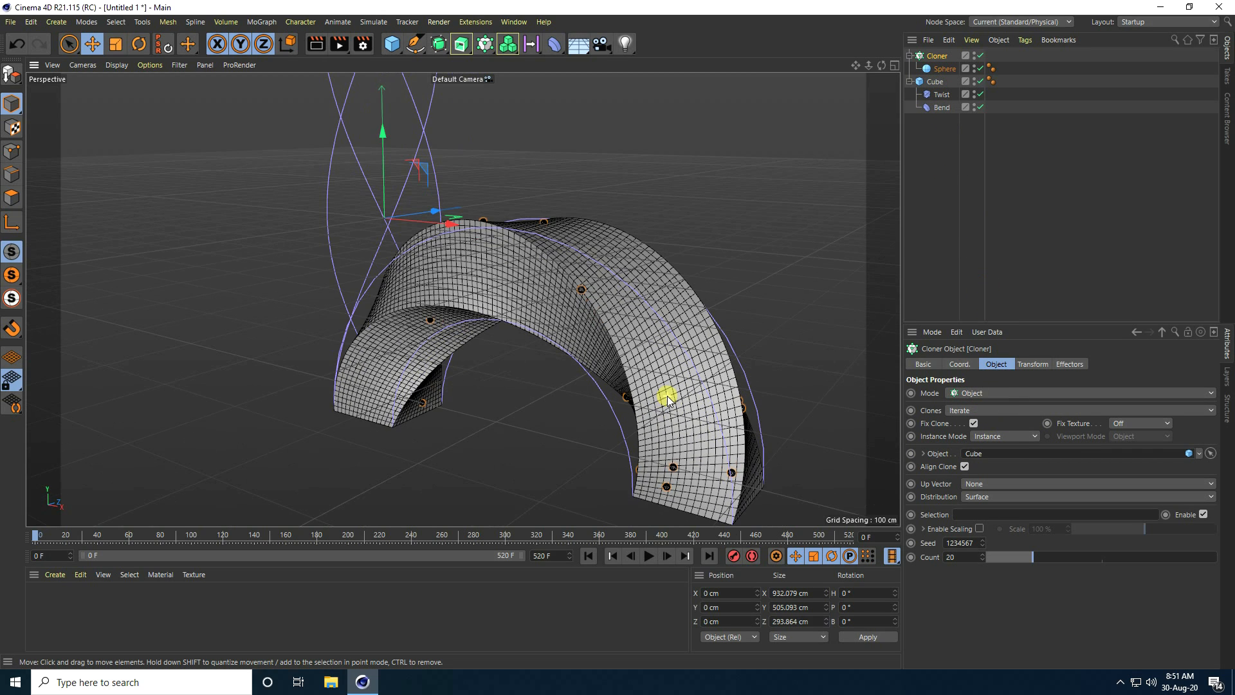
Step: Save the project to the Desktop as Untitled 1
left_click(15, 23)
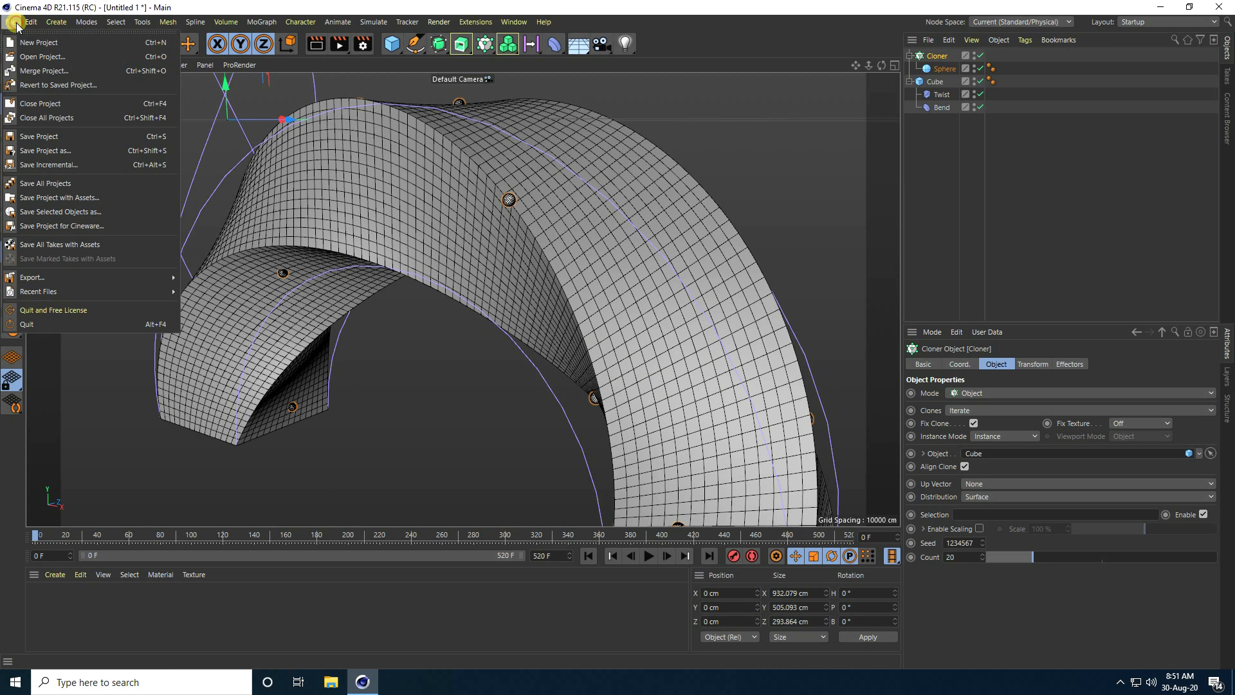
left_click(37, 136)
left_click(53, 115)
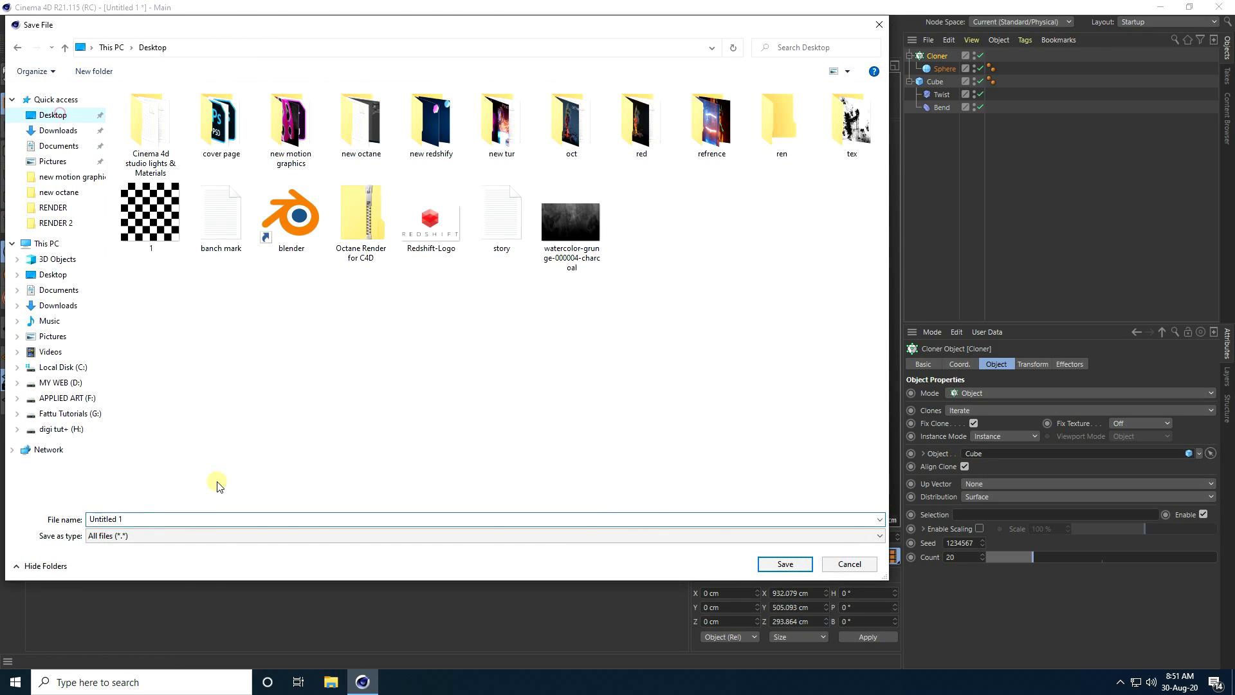
left_click(785, 564)
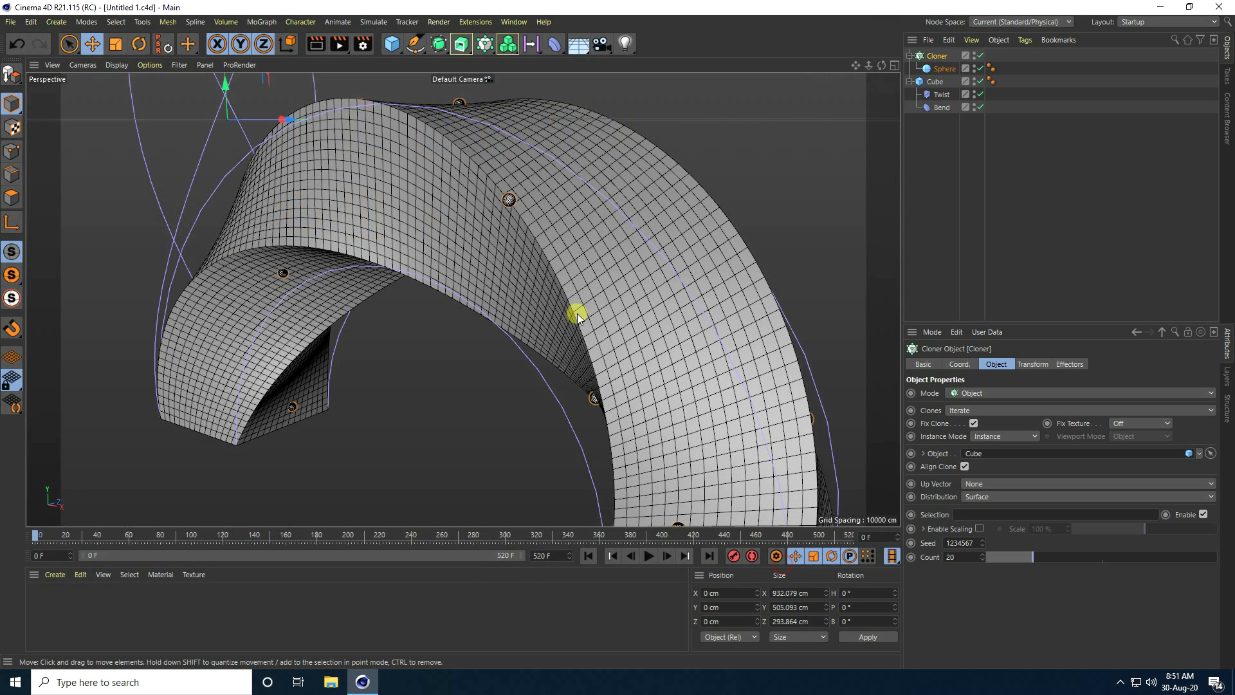
Step: Set the Cloner's distribution to Vertex so a sphere sits on every point of the cube
scroll(496, 204, "up", 2)
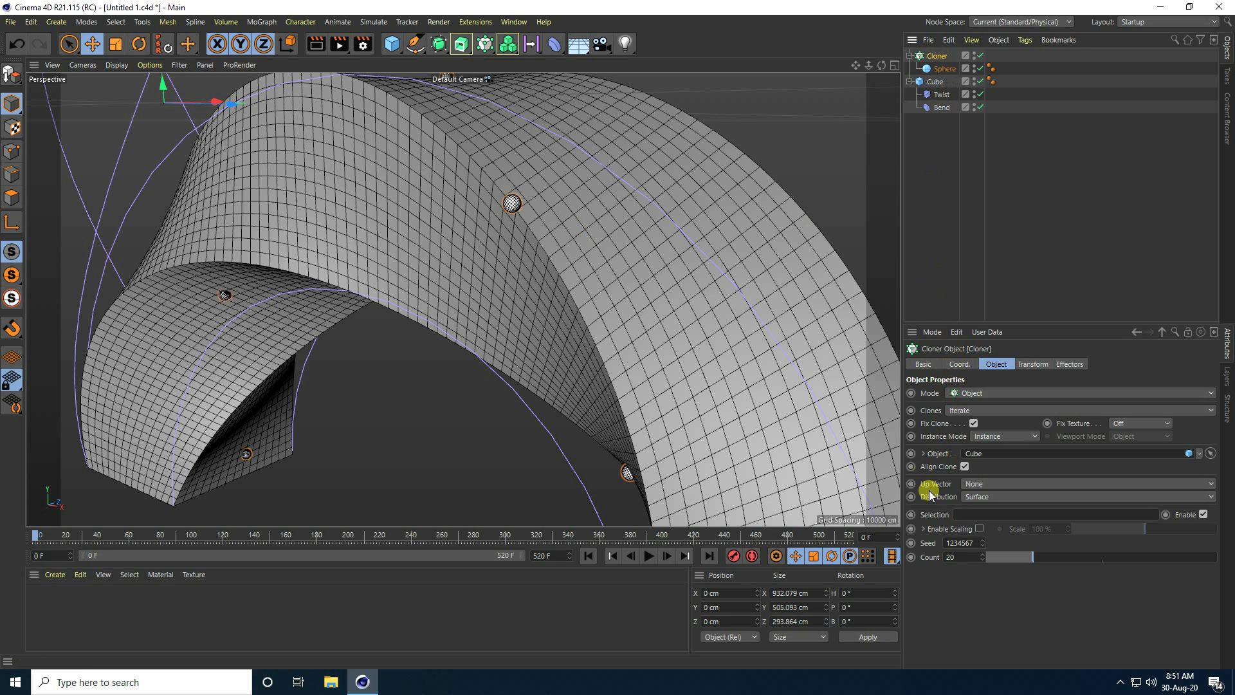
left_click(977, 498)
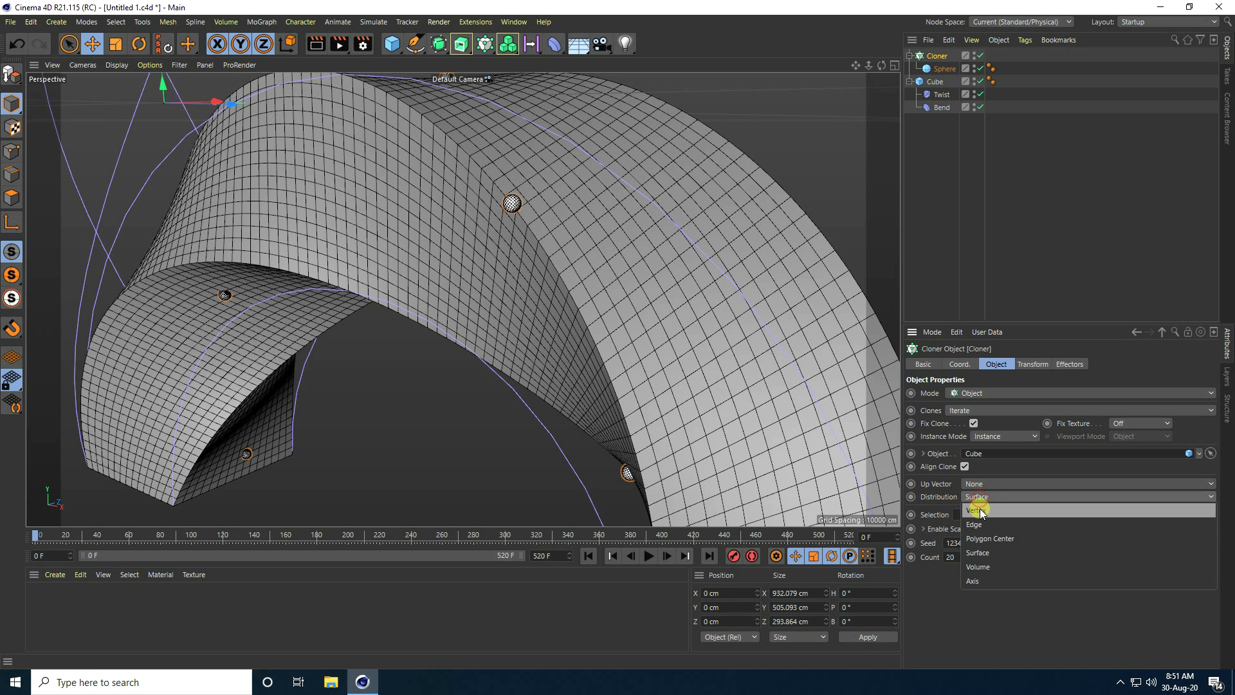
left_click(978, 510)
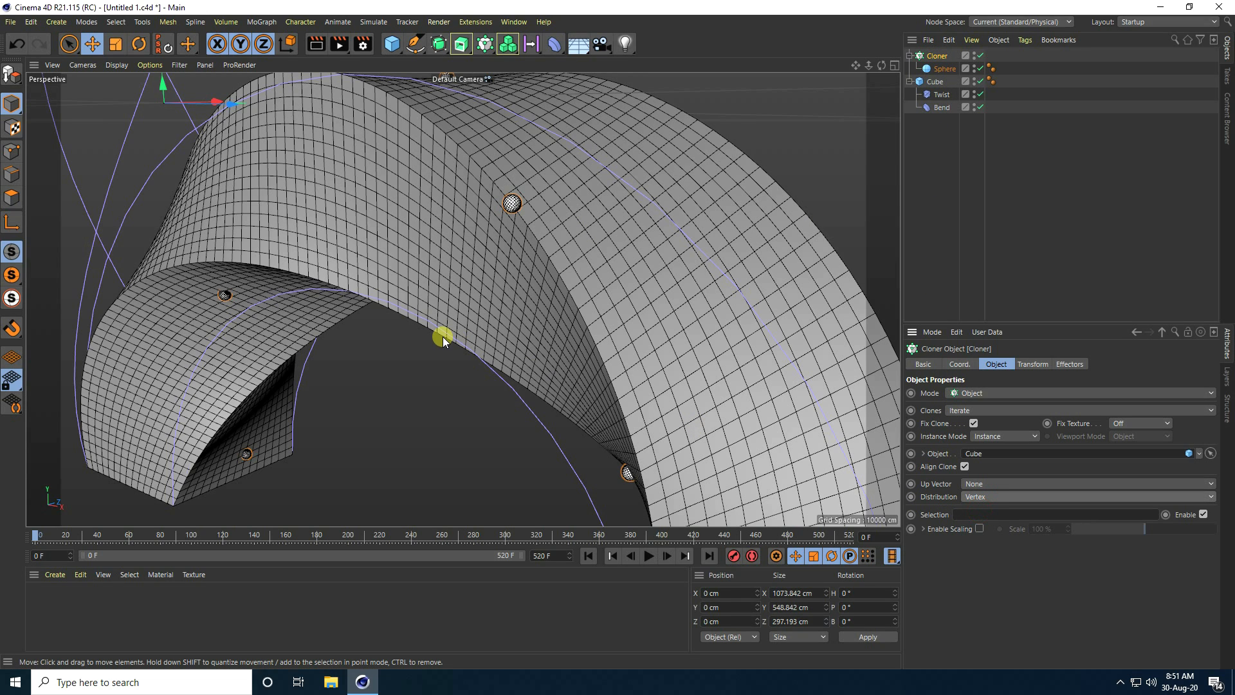
scroll(437, 333, "down", 4)
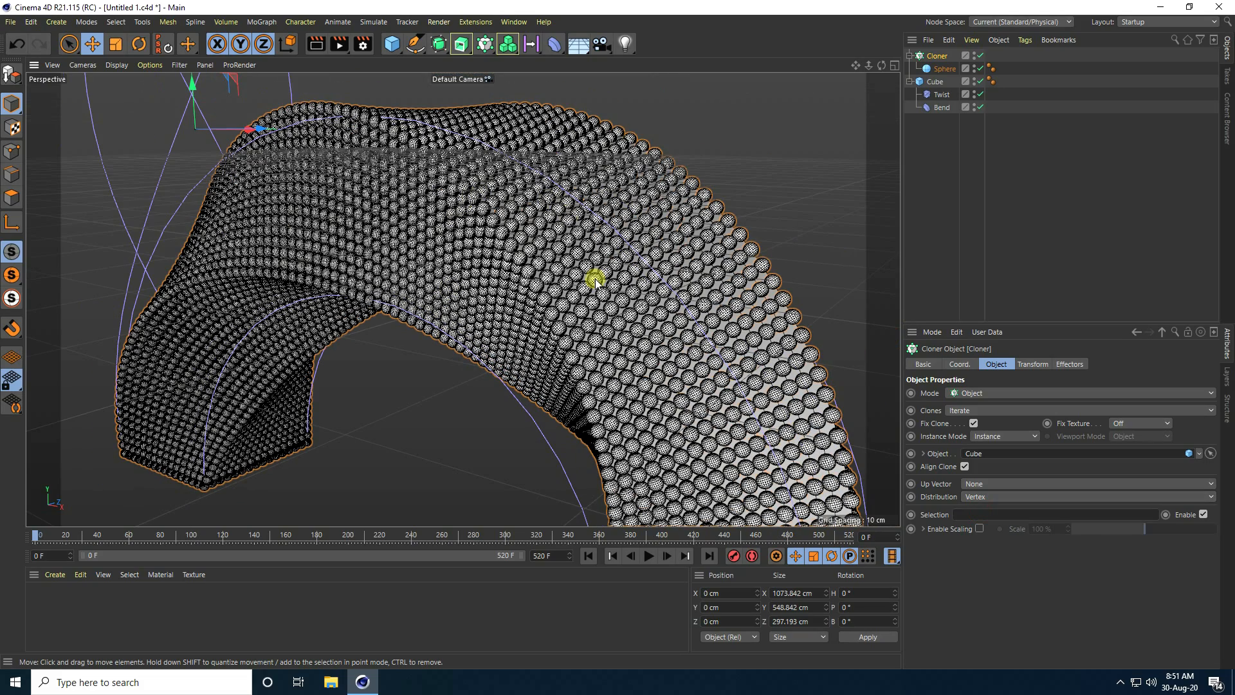
Step: Switch the perspective view's display to plain shading without wireframe lines
left_click(125, 71)
left_click(129, 77)
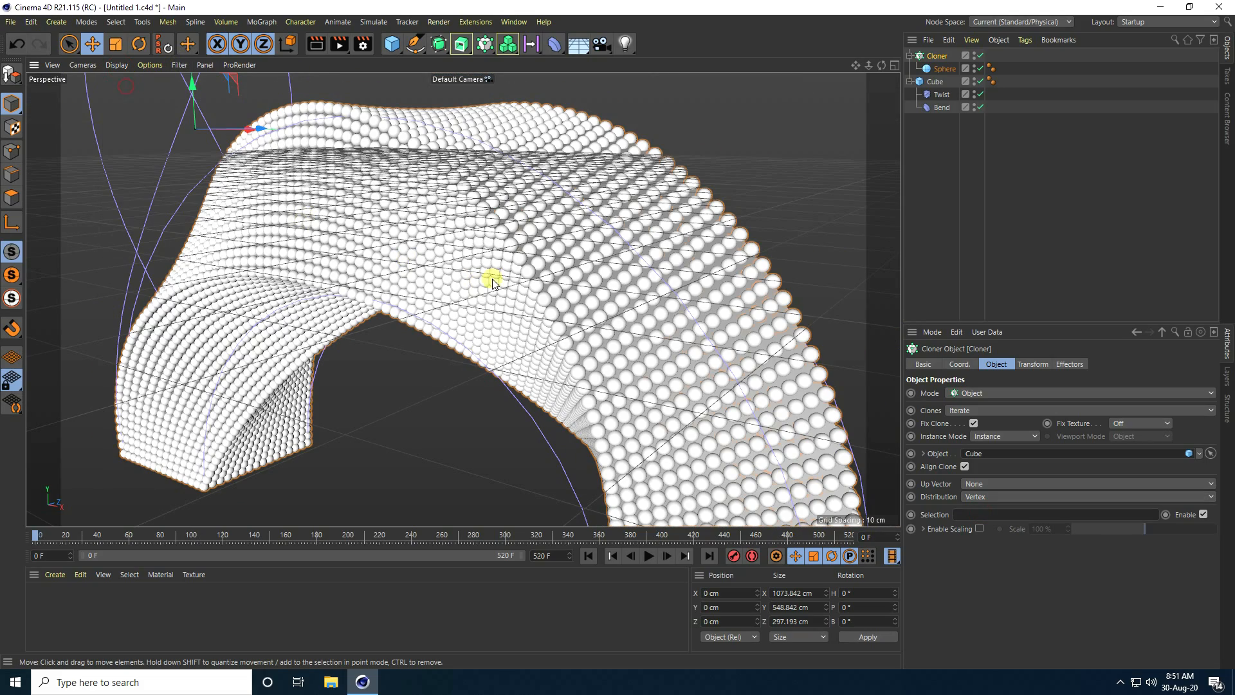
left_click_drag(473, 236, 543, 361, "alt")
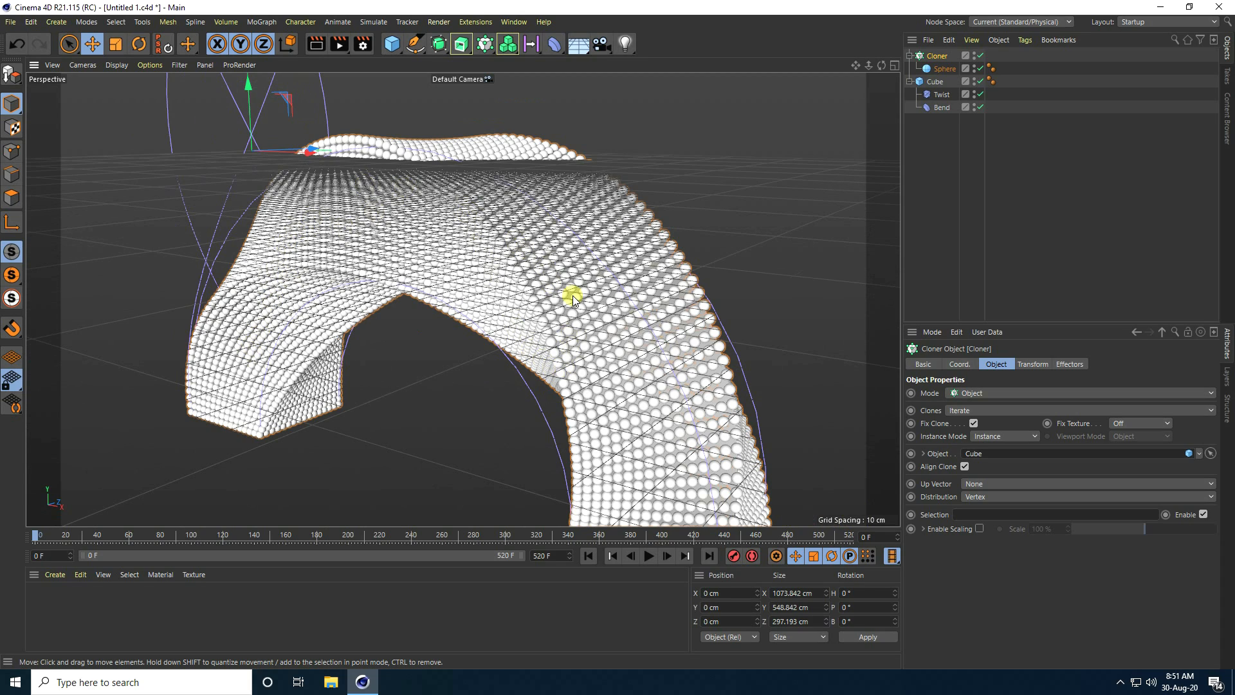
Step: Hide the source cube in the editor and the renderer, leaving the sphere clones shown
left_click(939, 80)
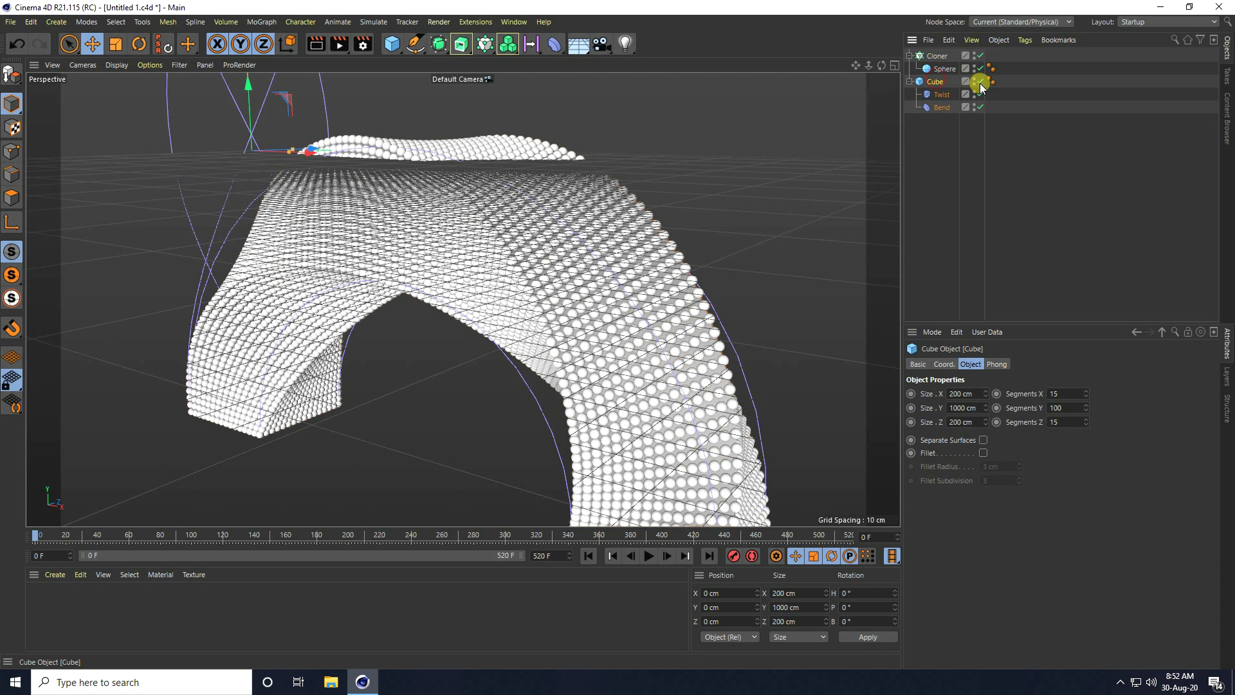
left_click(975, 80)
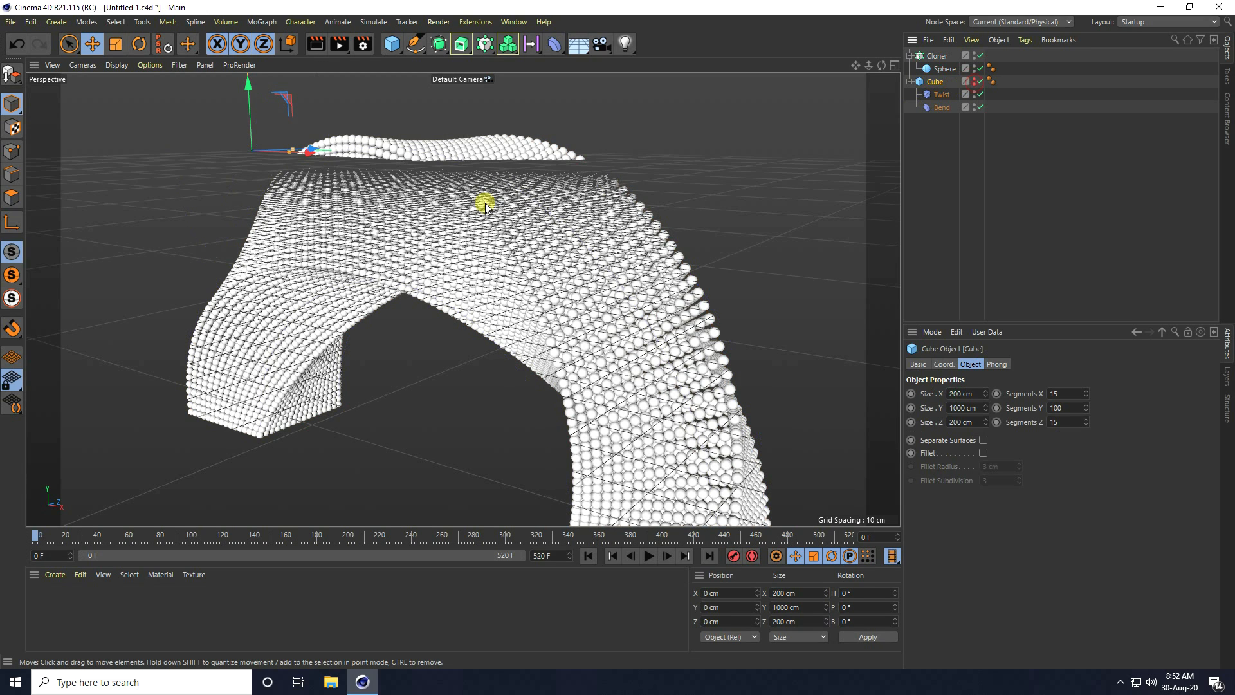
key("h")
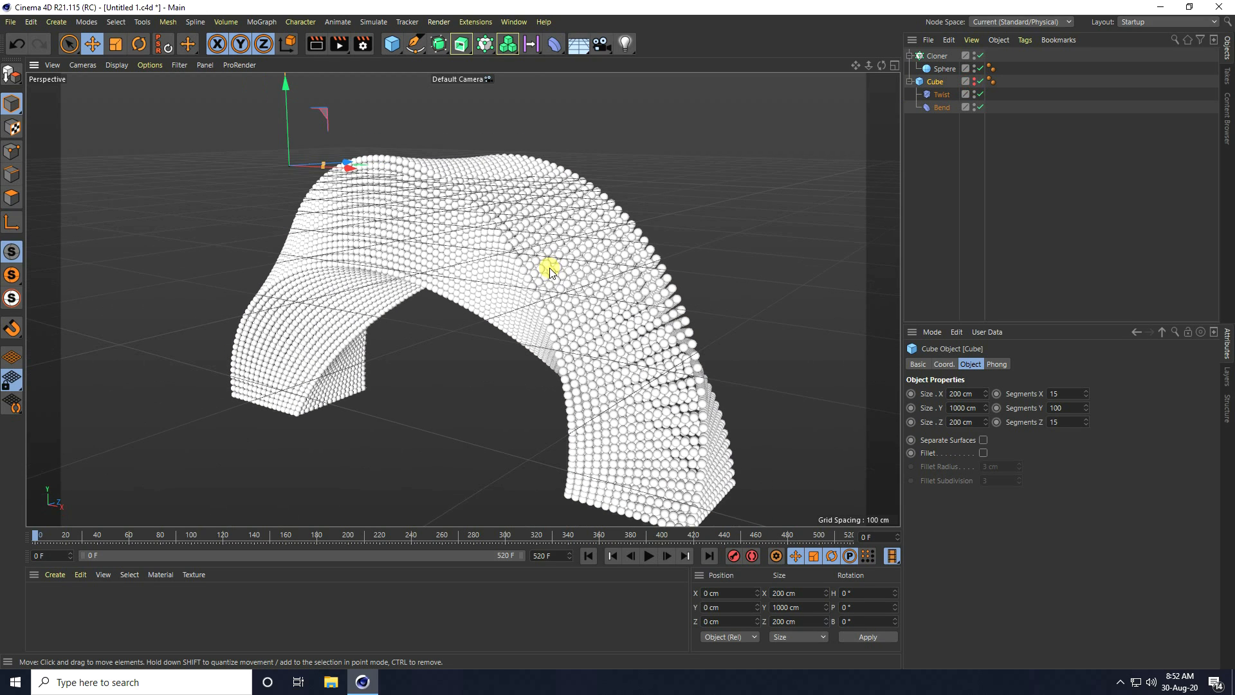
Step: Add a Floor object and lower it in the front view to just beneath the arch's feet, at about Y -529 cm
left_click_drag(573, 47, 627, 67)
middle_click(564, 148)
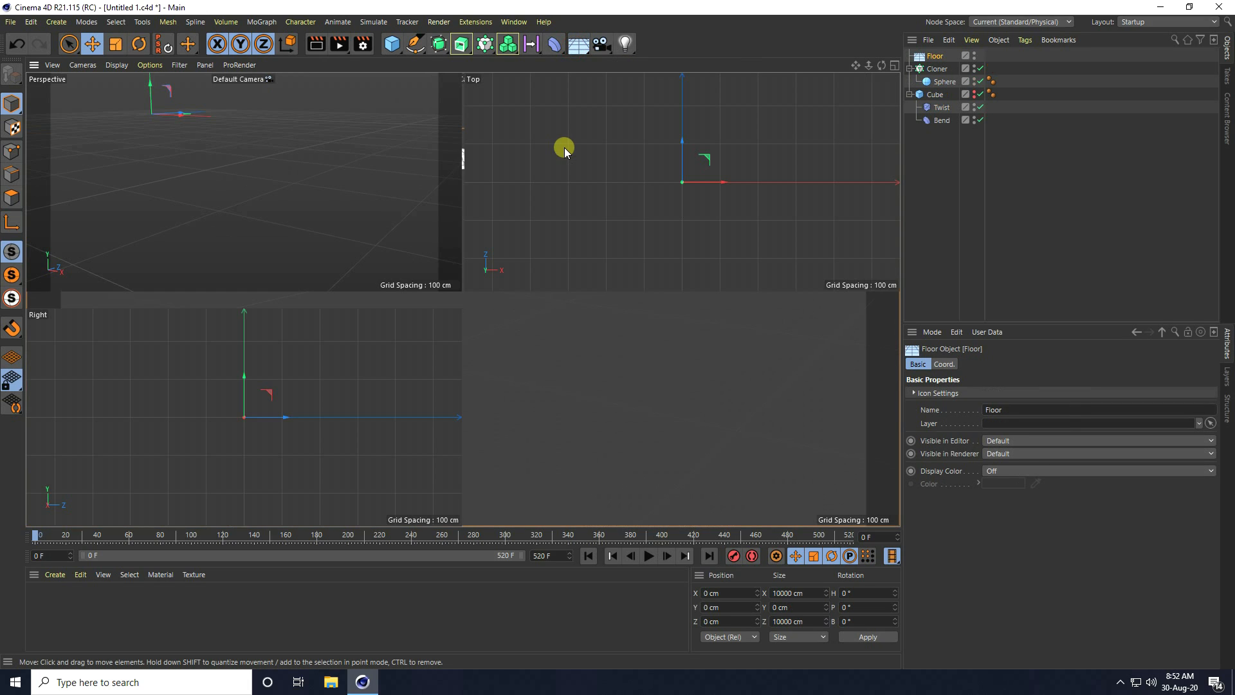
middle_click(728, 245)
middle_click(719, 247)
middle_click(704, 372)
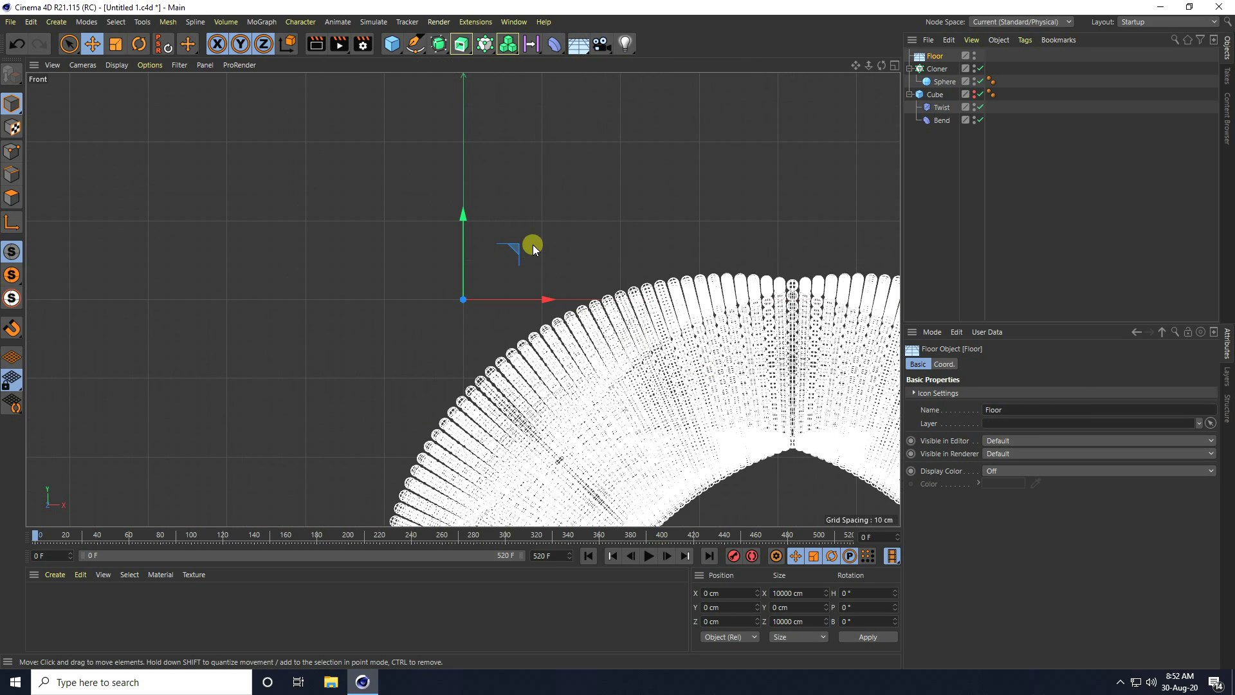
scroll(400, 151, "down", 5)
left_click_drag(431, 140, 422, 345)
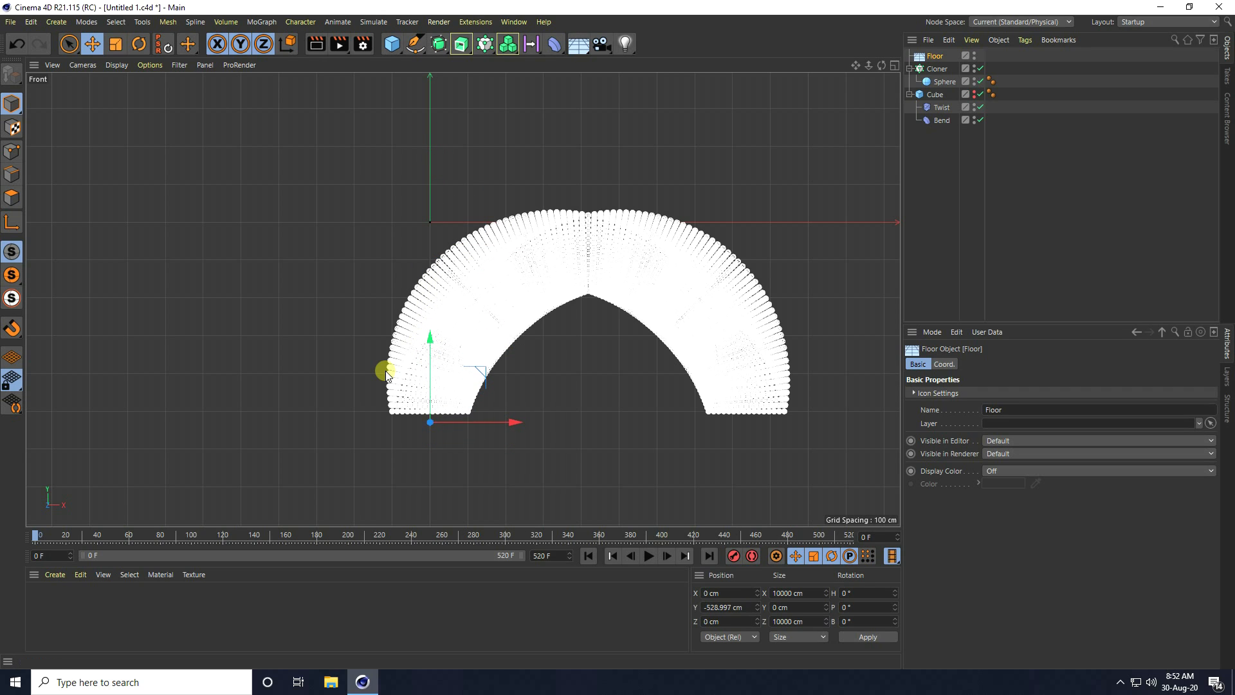
middle_click(199, 187)
middle_click(199, 187)
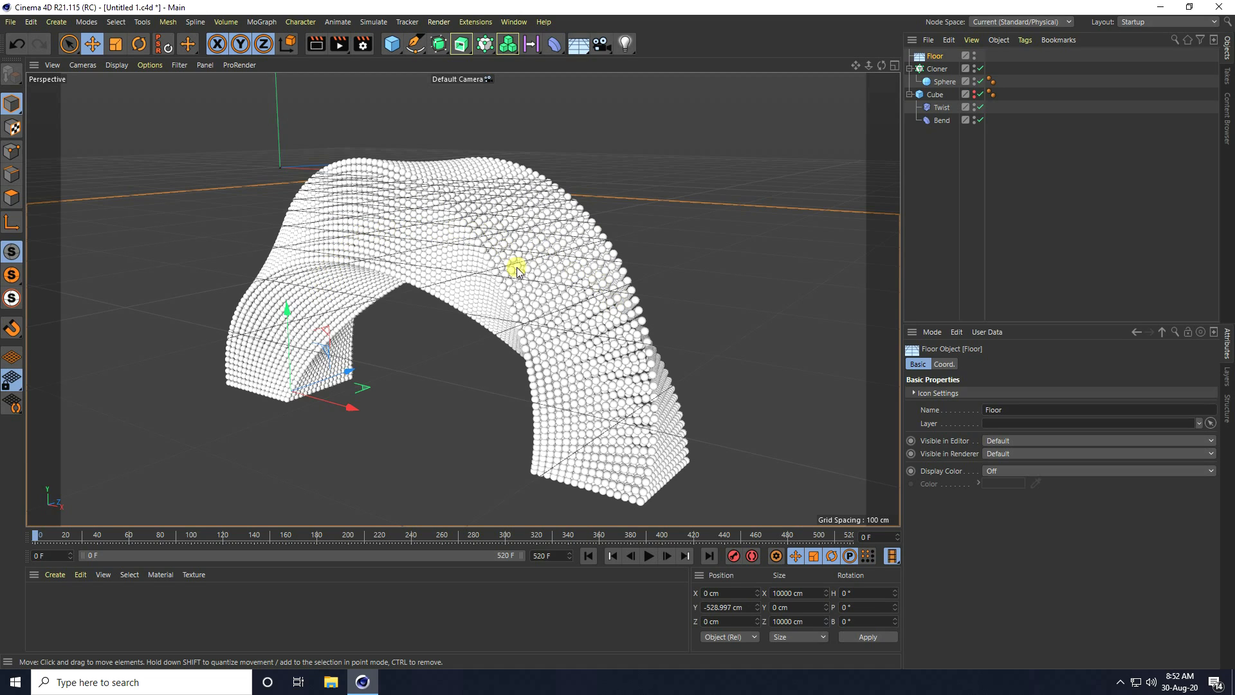
Step: Add a Shader effector to the Cloner
left_click(932, 71)
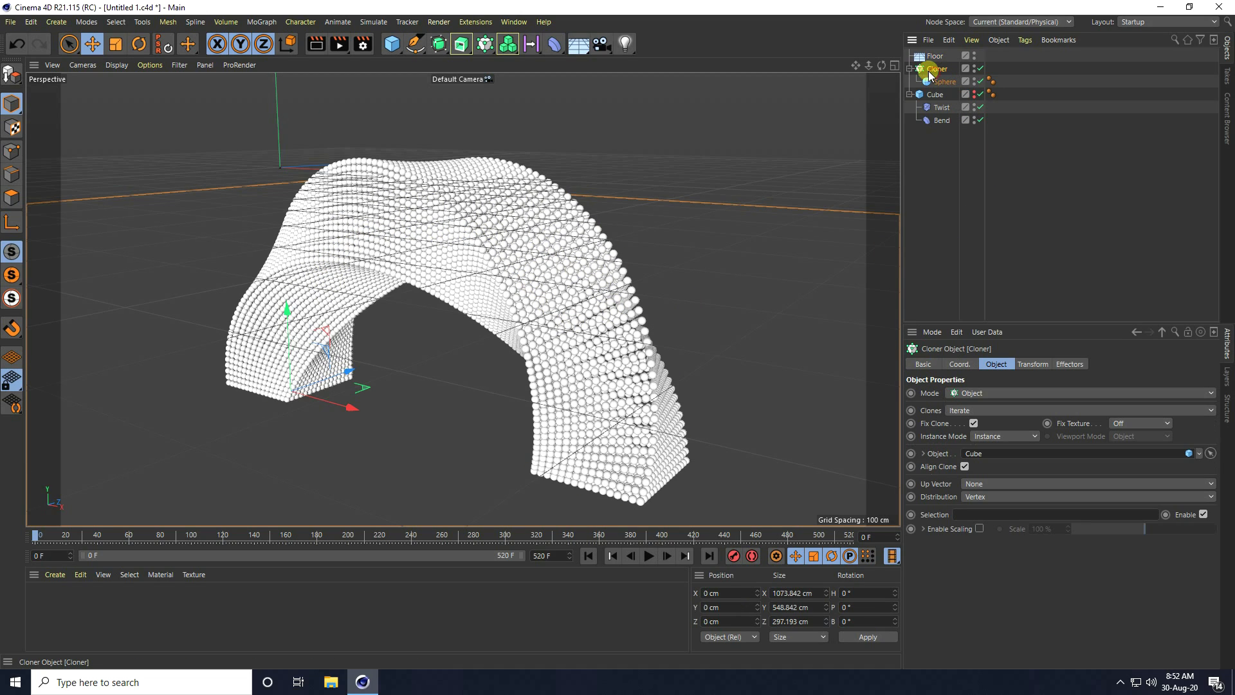
left_click(262, 22)
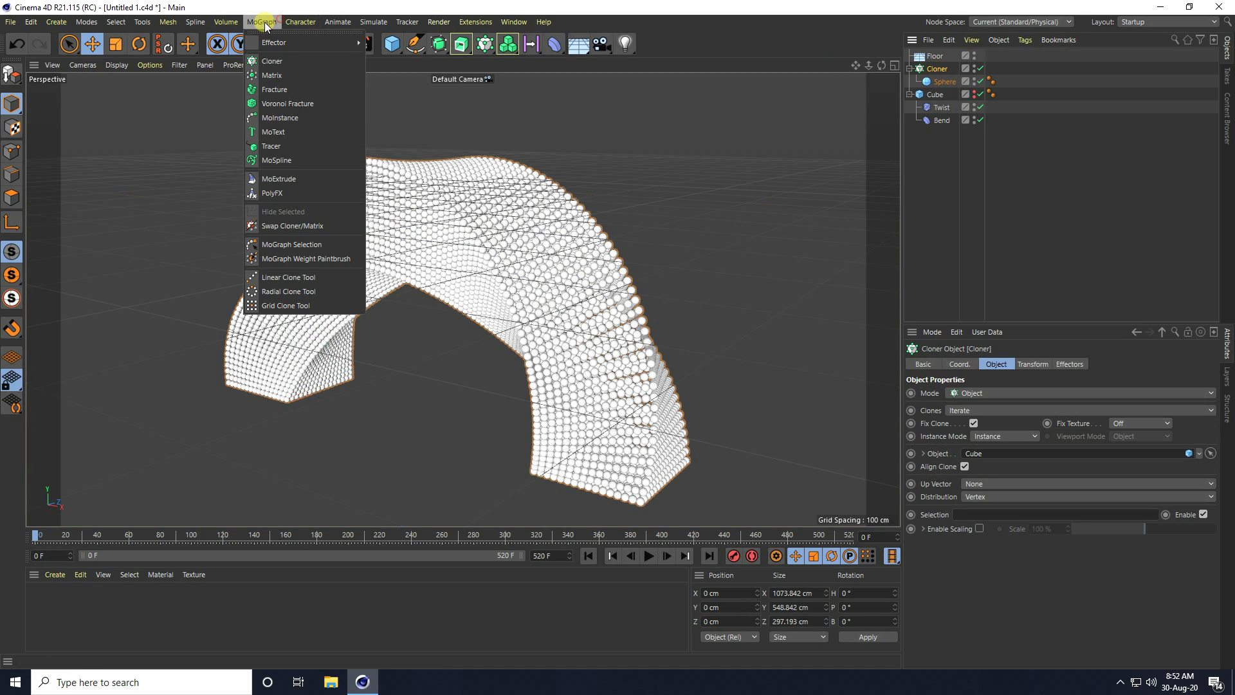
mouse_move(271, 48)
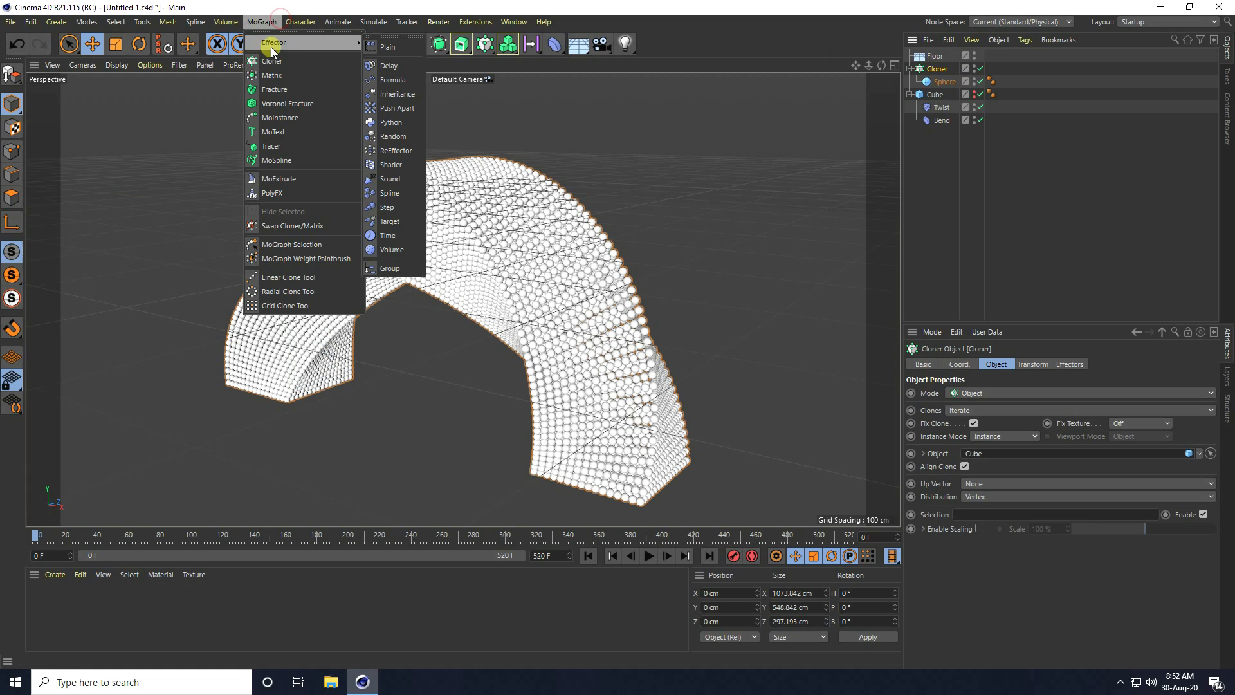
left_click(395, 165)
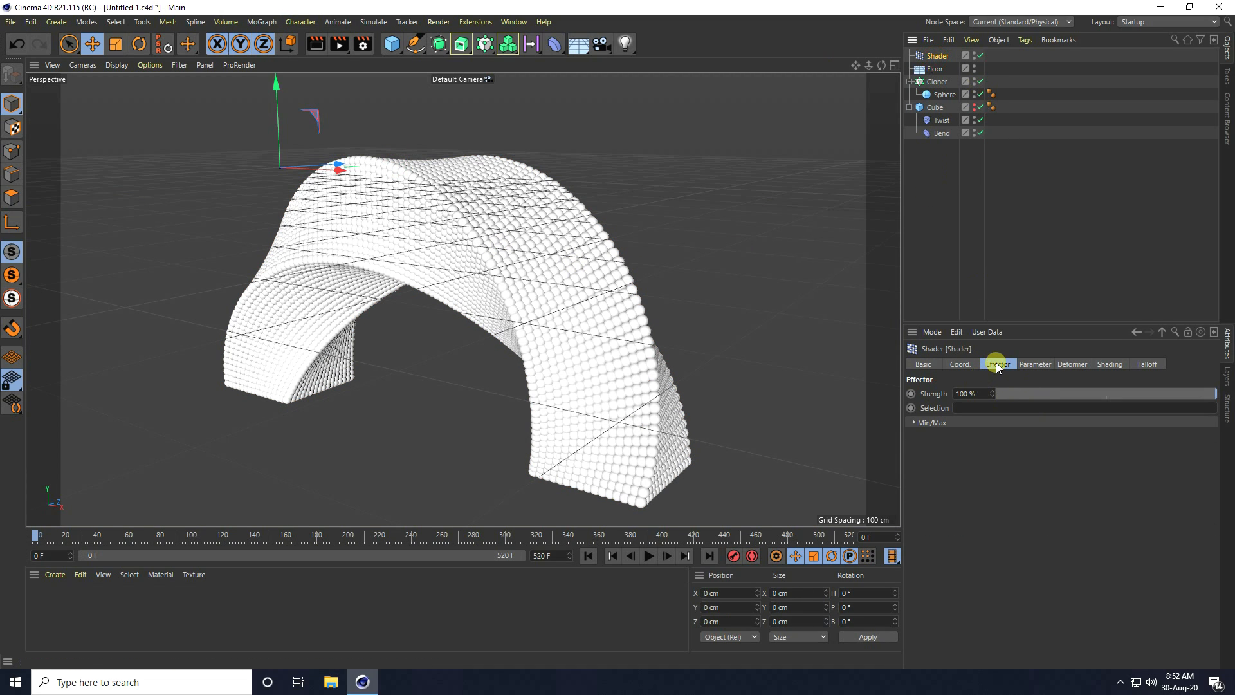
Step: Set the Shader effector's strength to 160% and increase its scale parameter
left_click(976, 393)
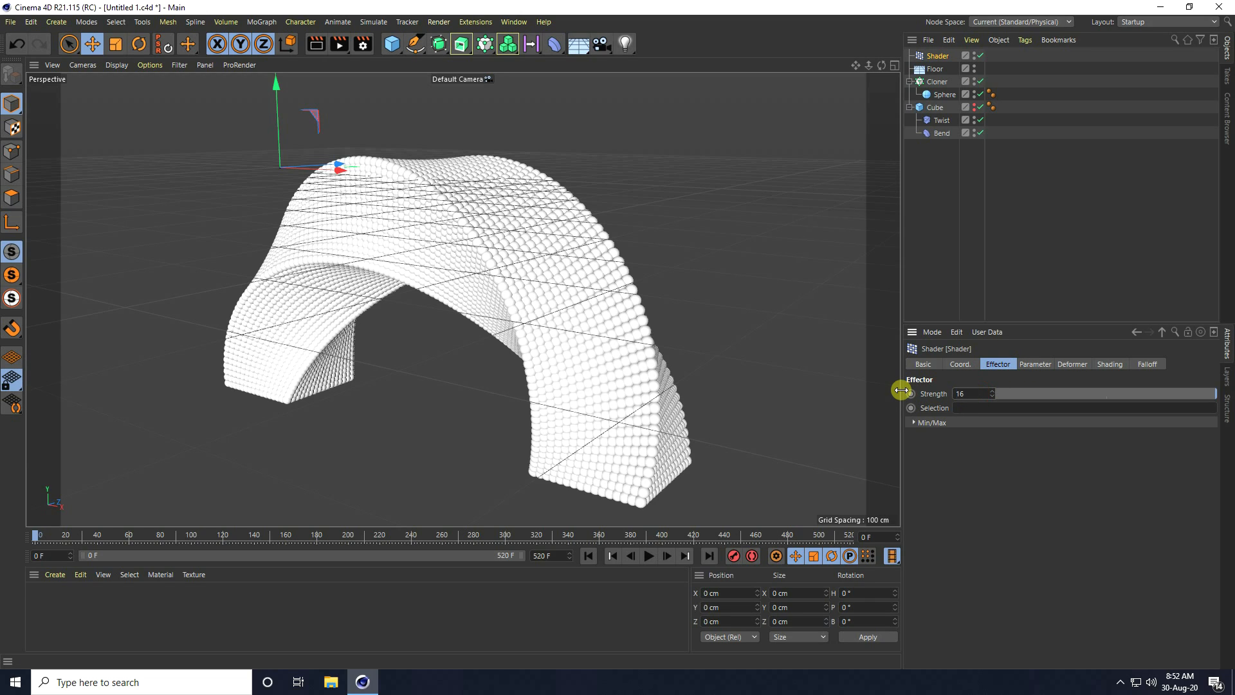
type("160")
key("Return")
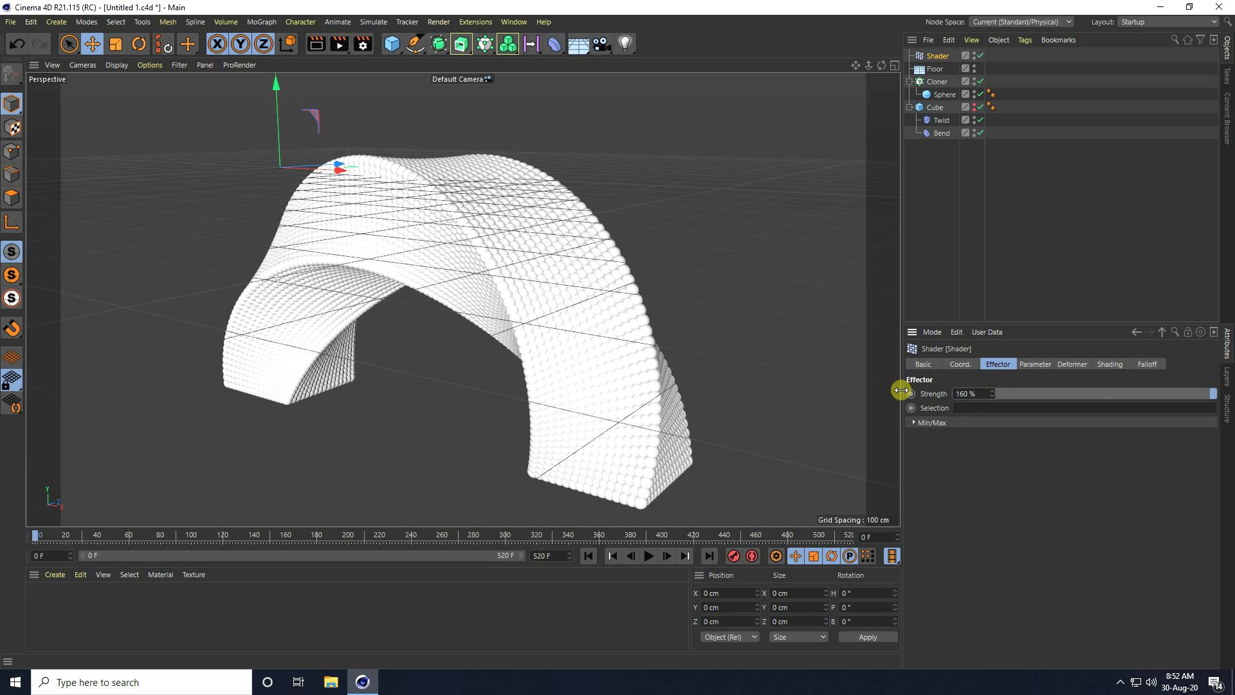
left_click(1037, 365)
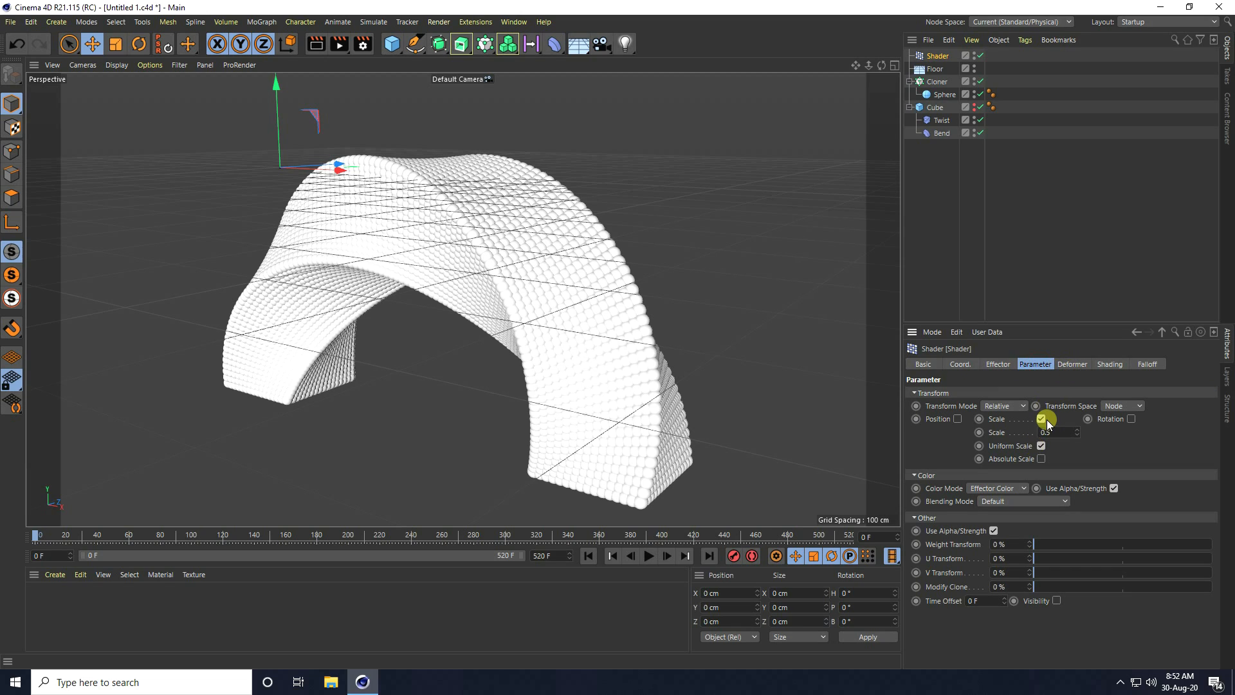
left_click(1069, 431)
Step: Load a Noise shader as the Shader effector's custom shader
left_click(1109, 365)
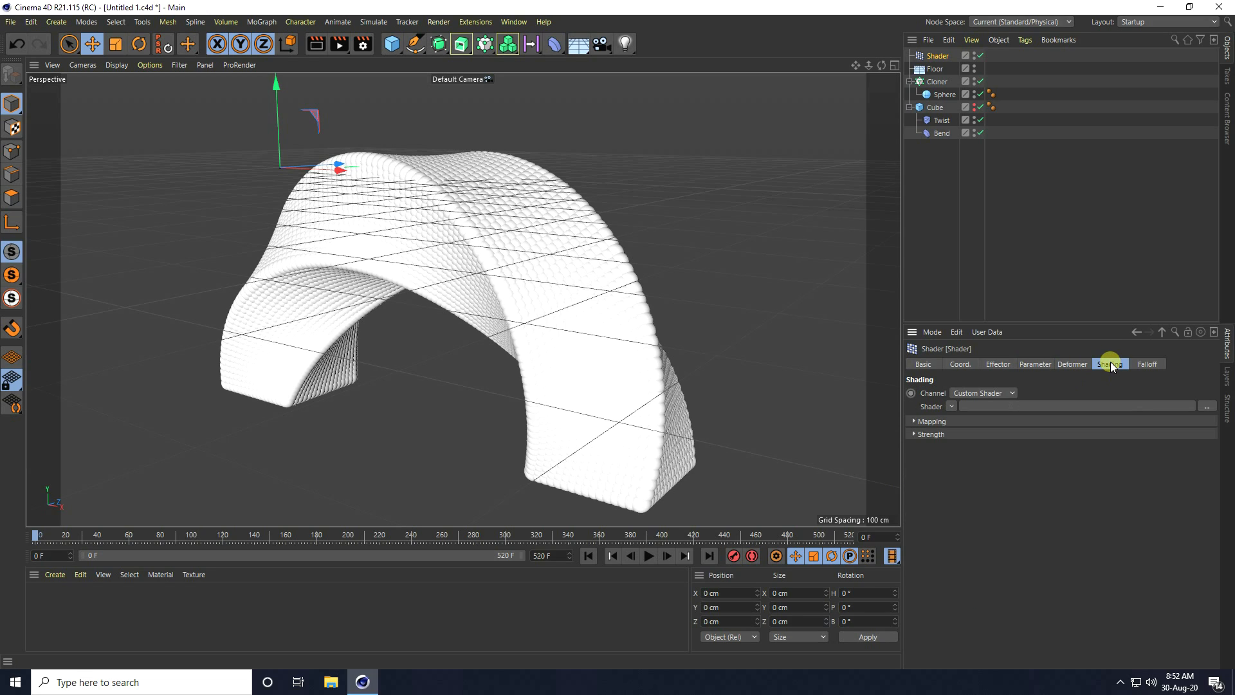
left_click(952, 406)
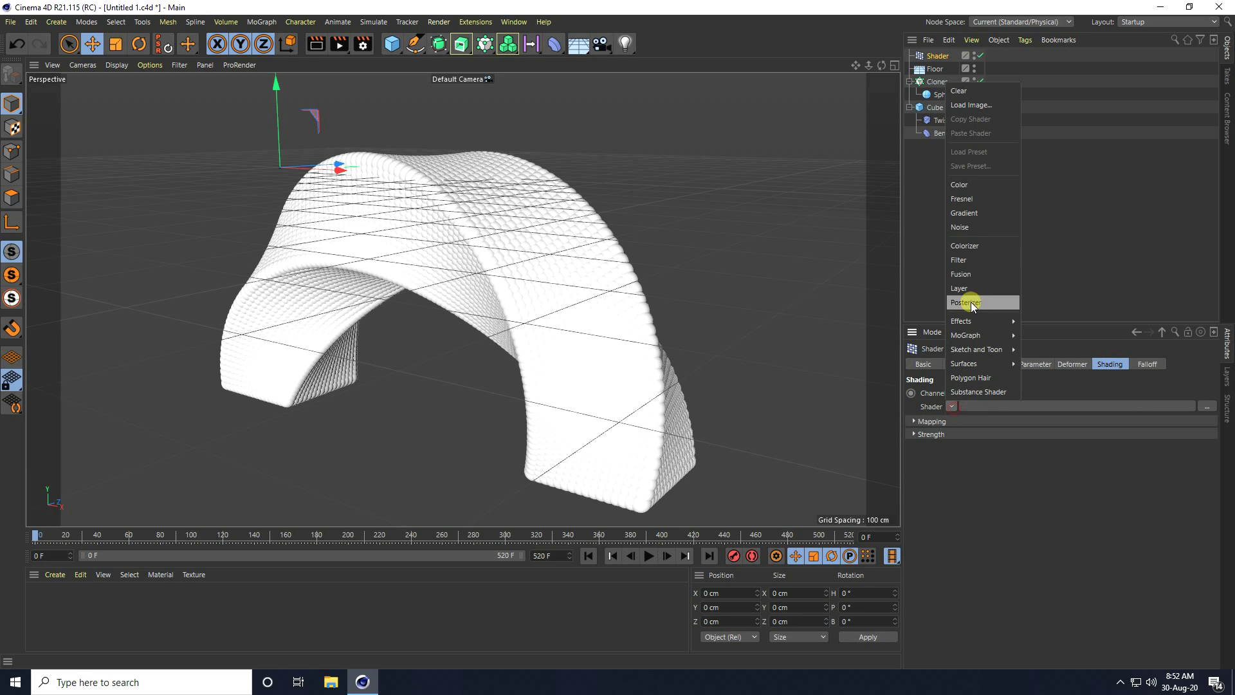
left_click(982, 227)
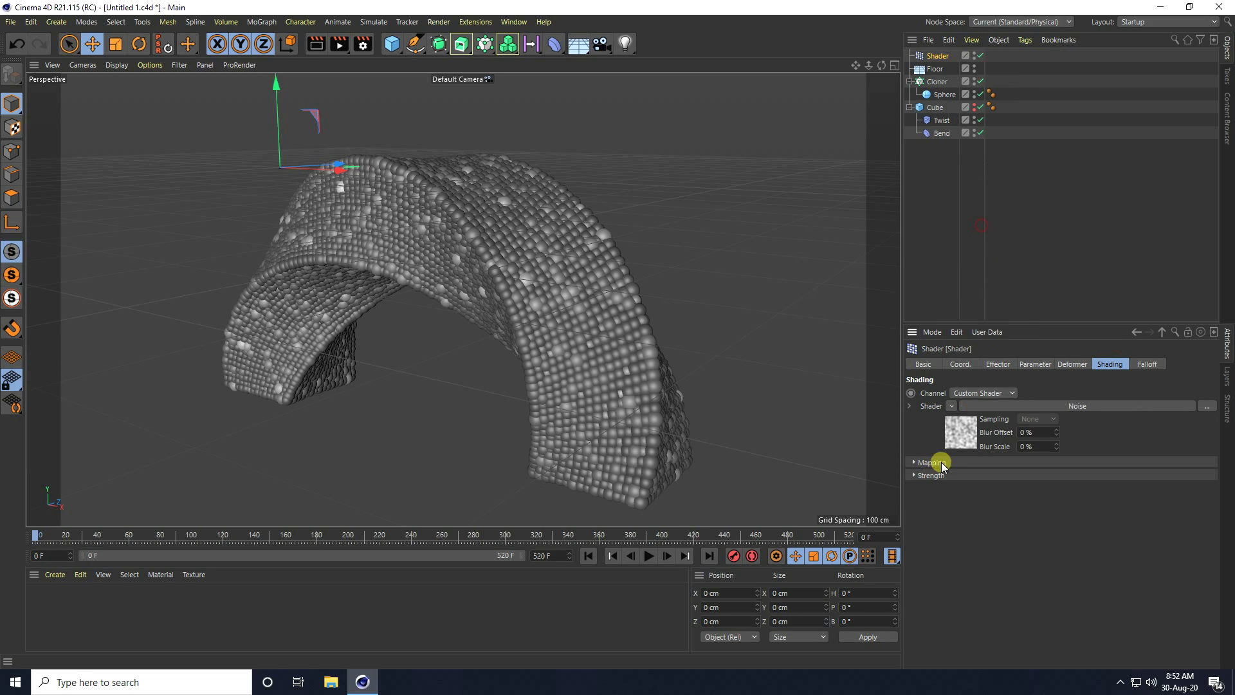
Step: Set the Noise shader's global scale to 2000% and its animation speed to 1
left_click(962, 424)
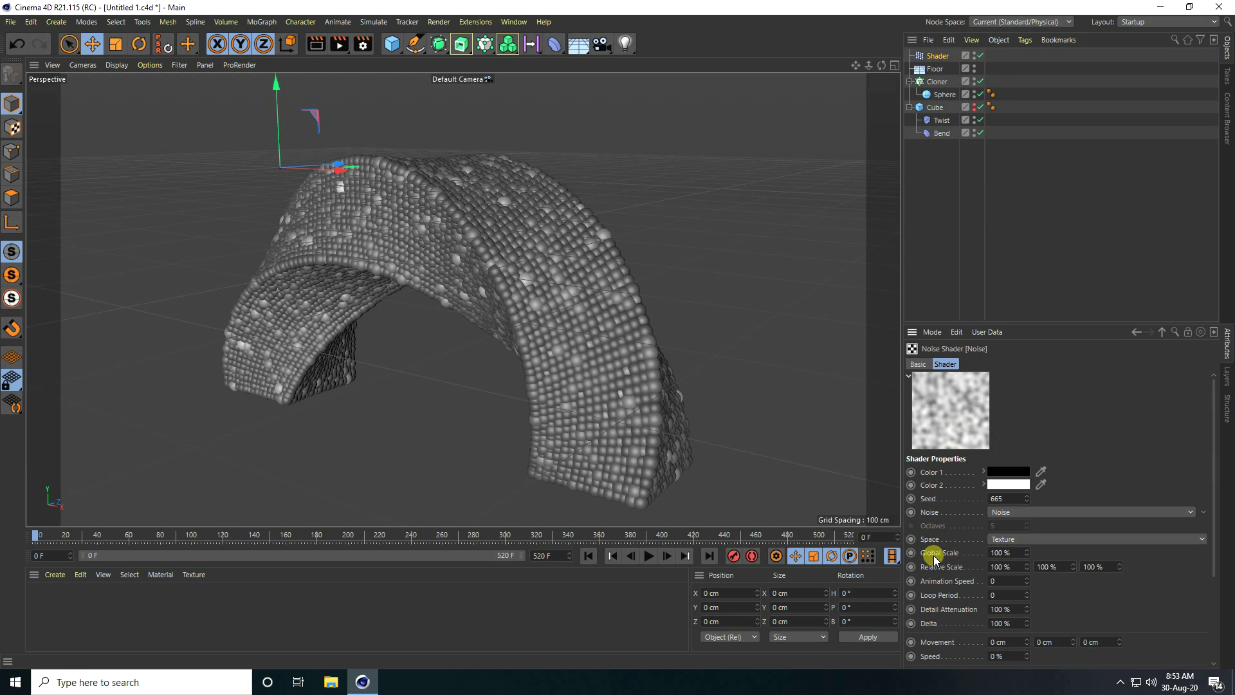
scroll(1116, 603, "down", 3)
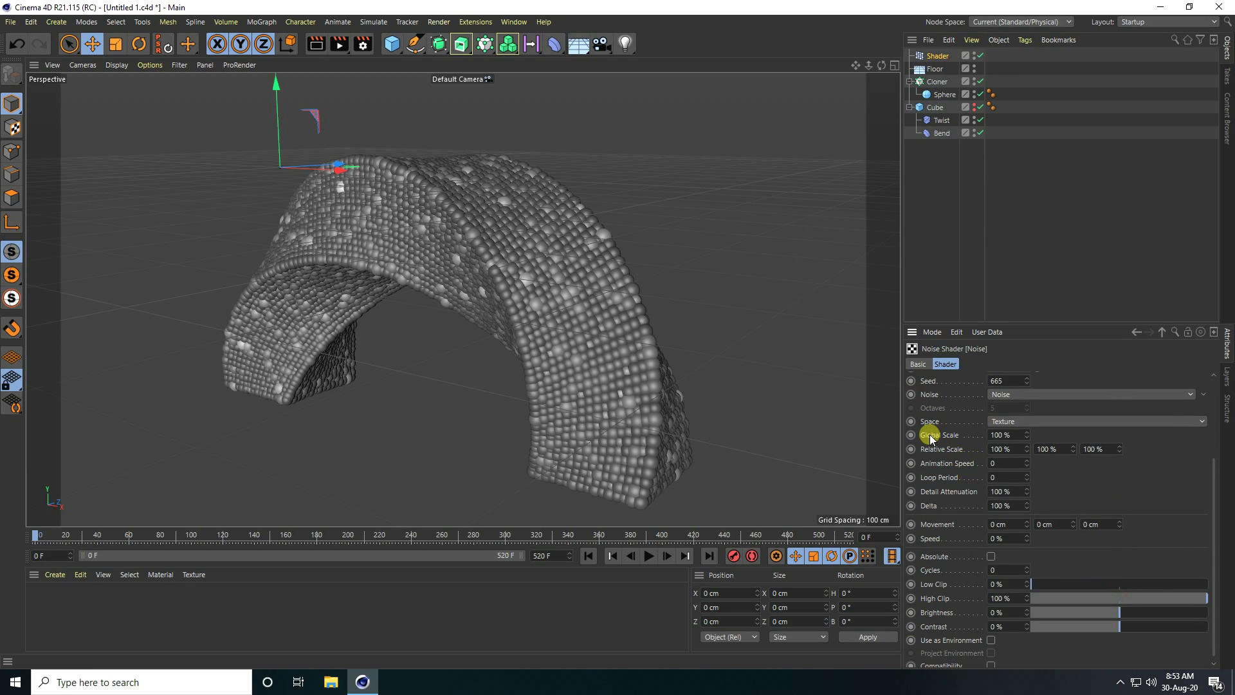
double_click(1021, 435)
type("2000")
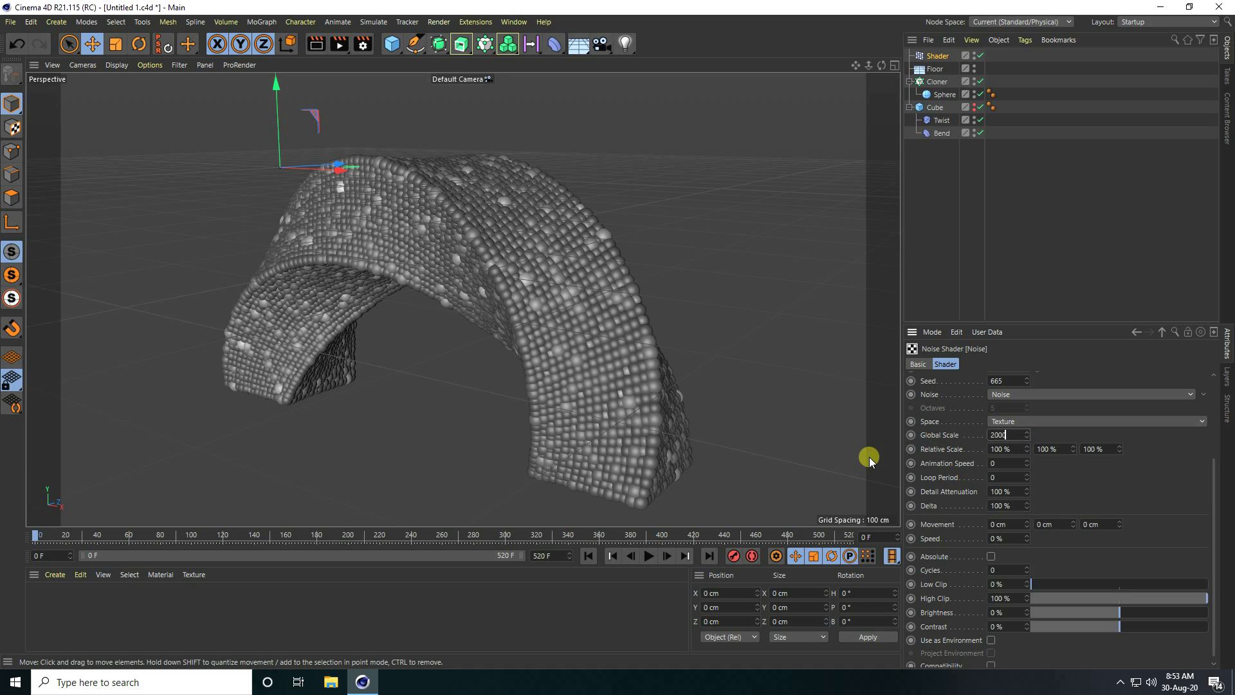
key("Return")
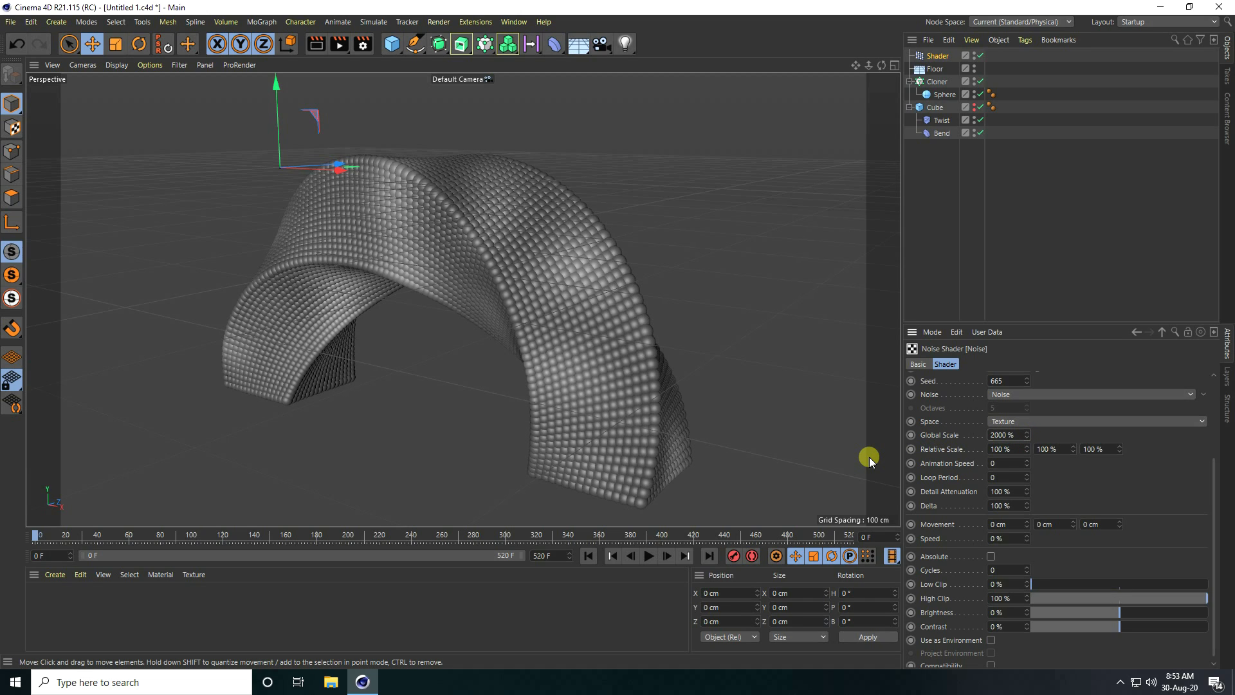
double_click(996, 463)
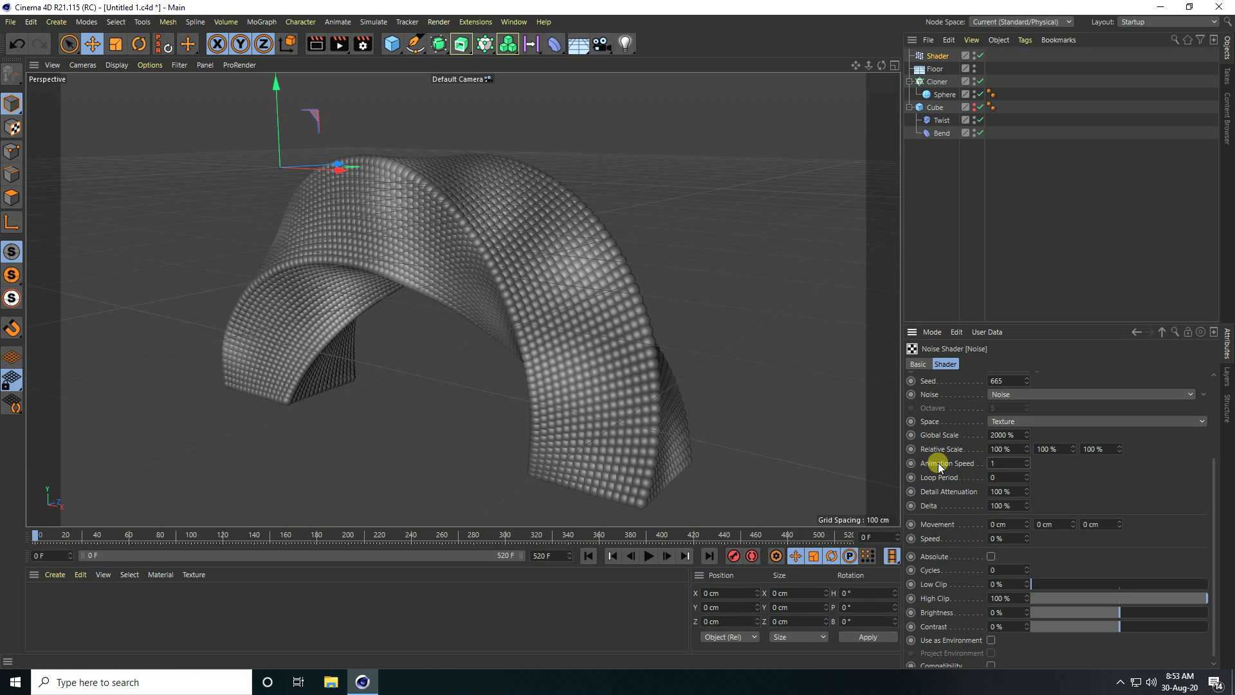
Step: Set the Noise shader's low clip to 30%, brightness to -5% and contrast to 10%
scroll(1150, 484, "down", 1)
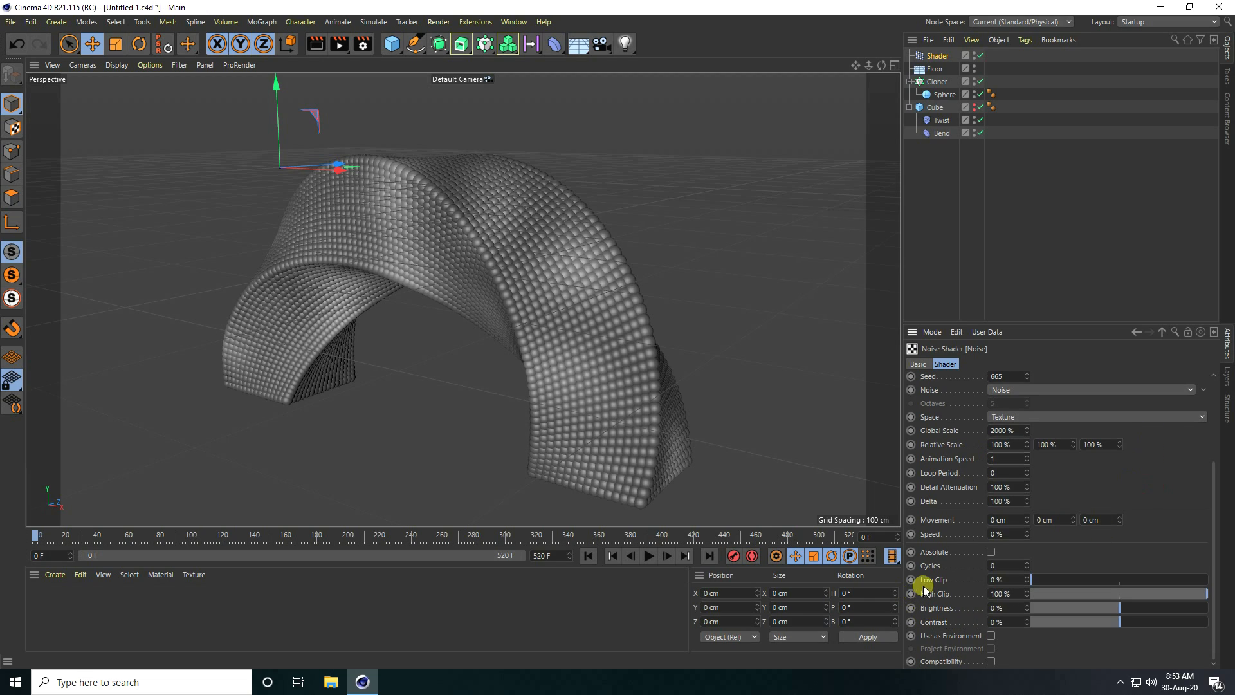
double_click(1010, 581)
type("30")
key("Return")
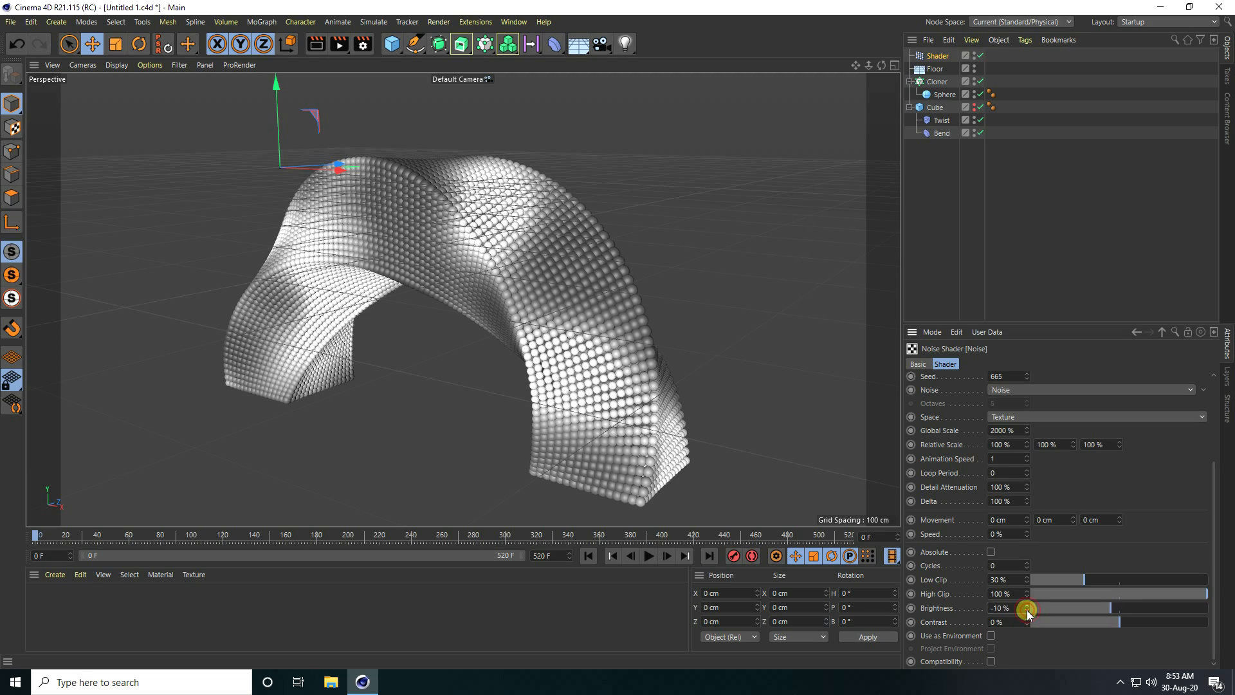
double_click(1005, 608)
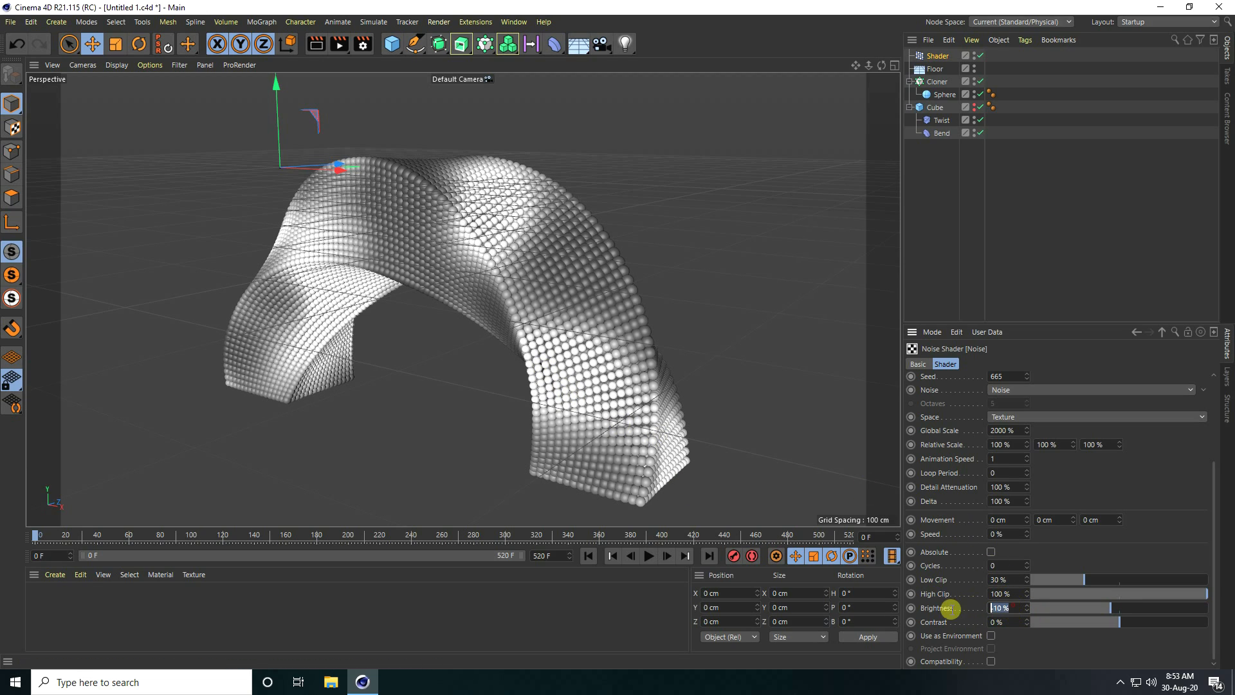
type("-5")
key("Return")
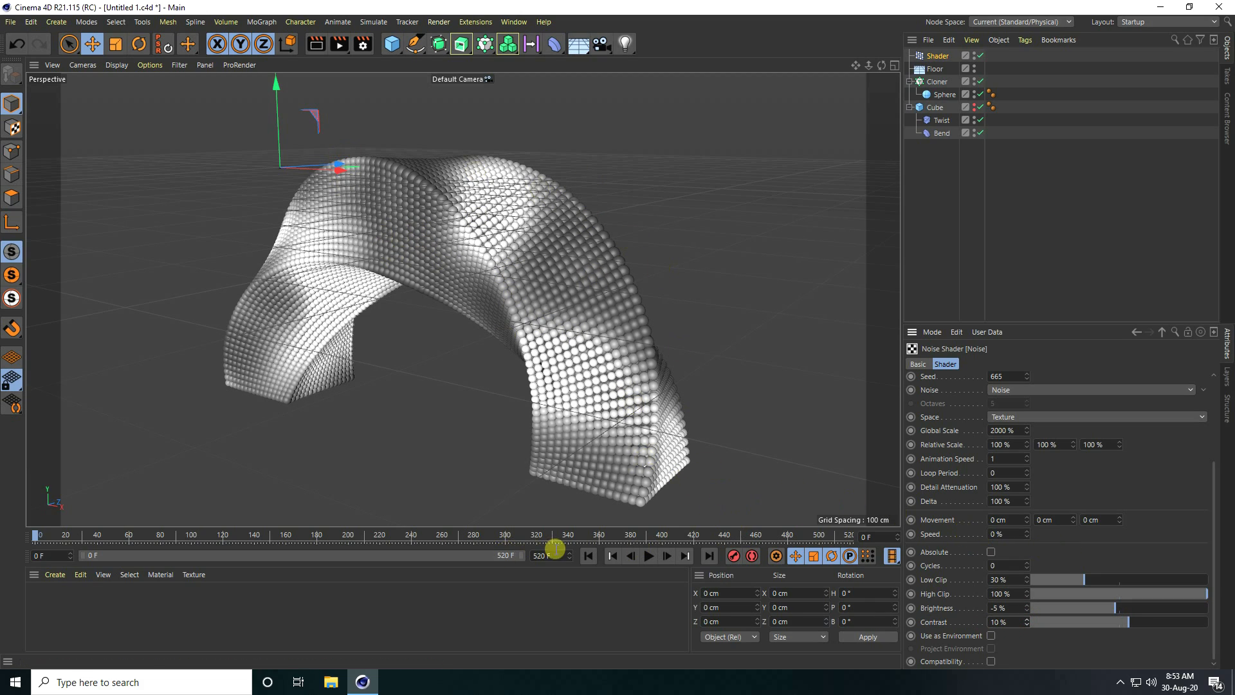
Step: Play the animation from the start to check the noise-driven clones, then stop and return to frame 0
left_click(586, 554)
left_click(648, 556)
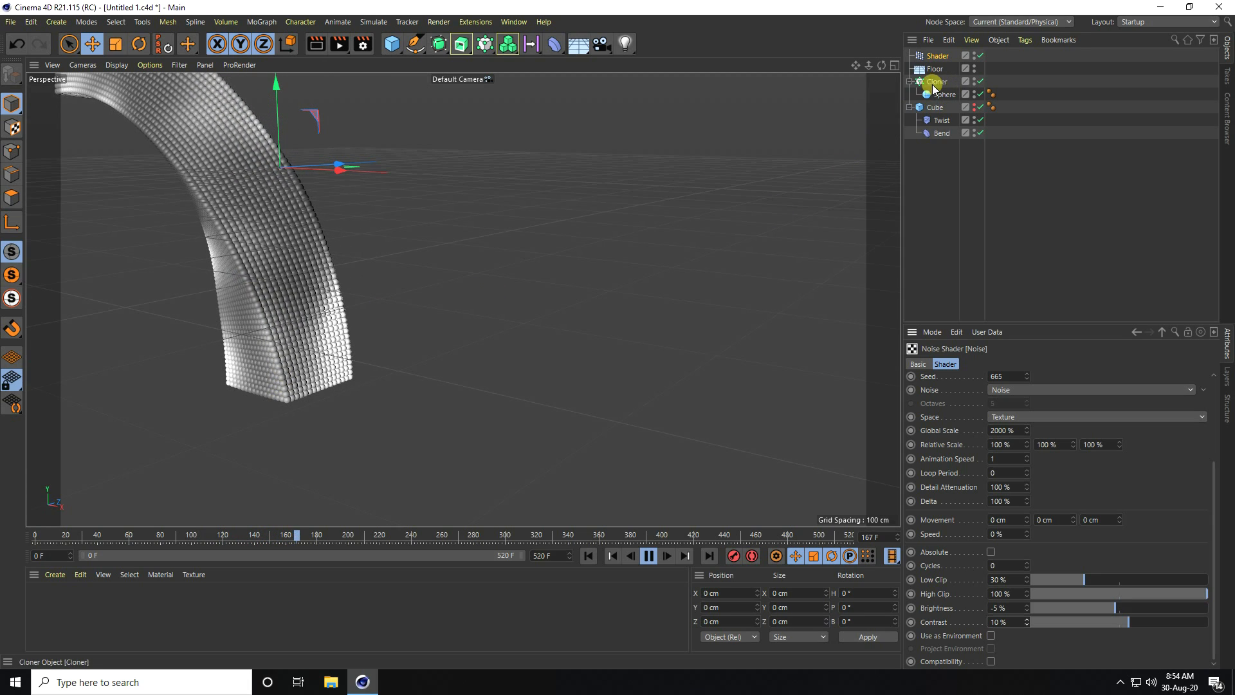
left_click(643, 557)
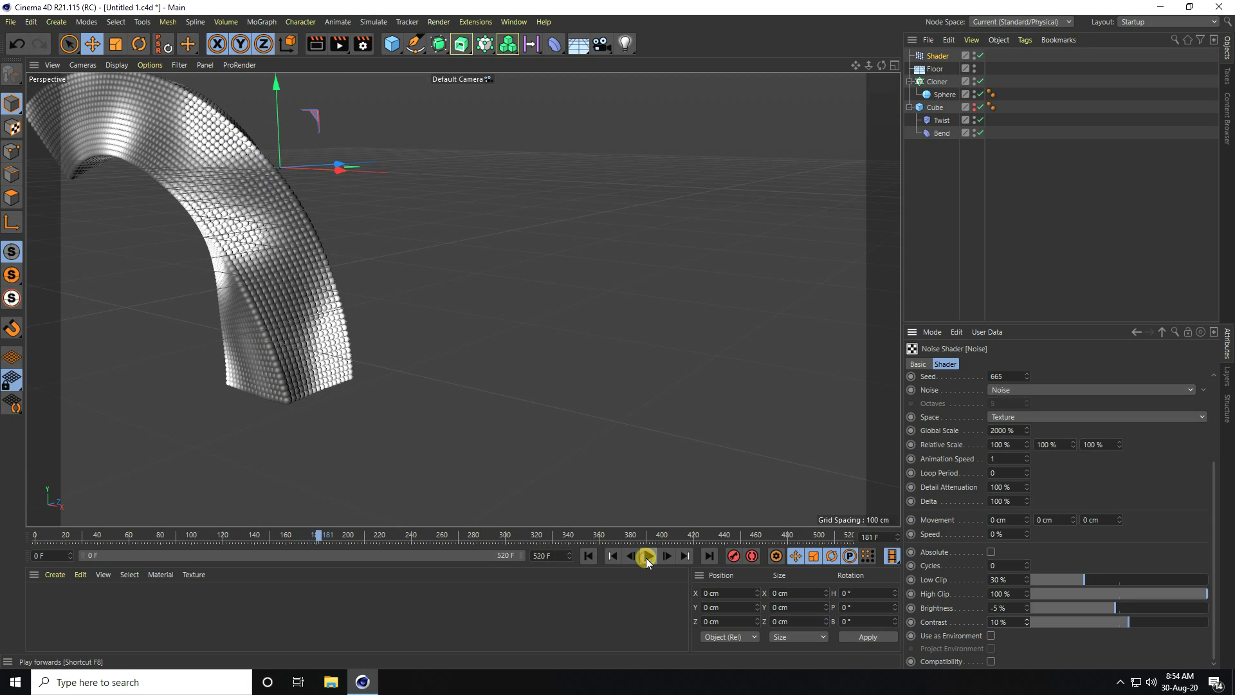
left_click(588, 556)
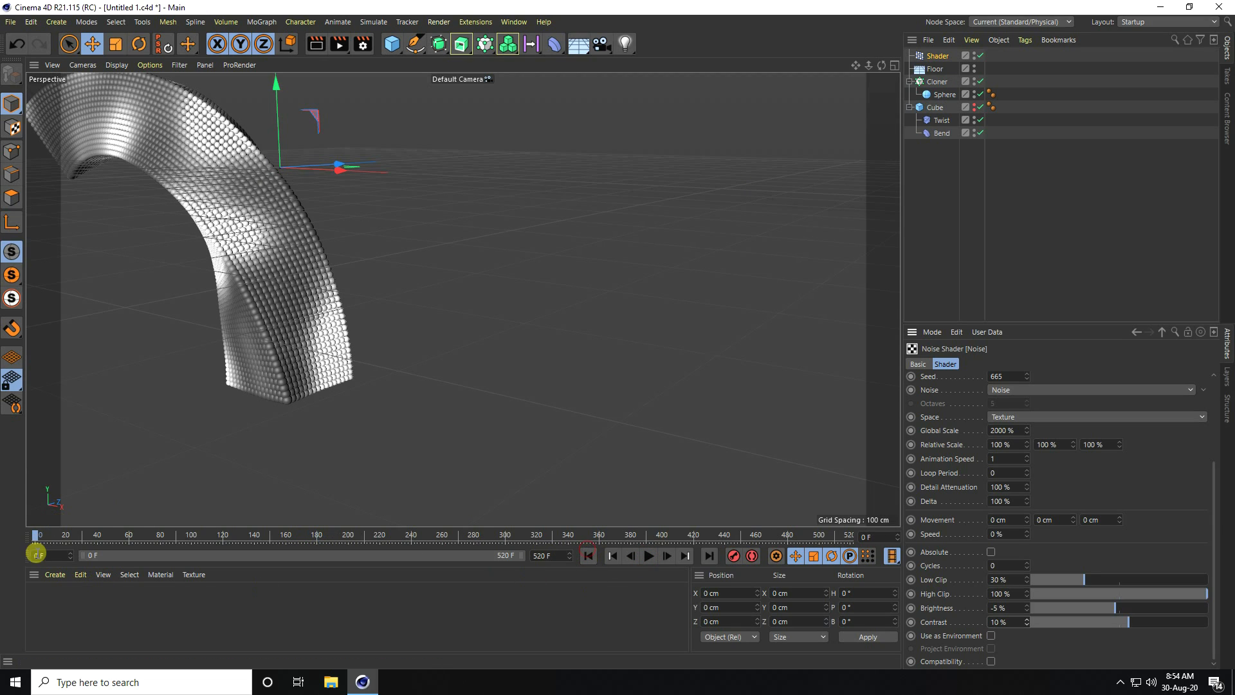
Step: Create a new default material and load a Colorizer as its color texture
left_click(55, 574)
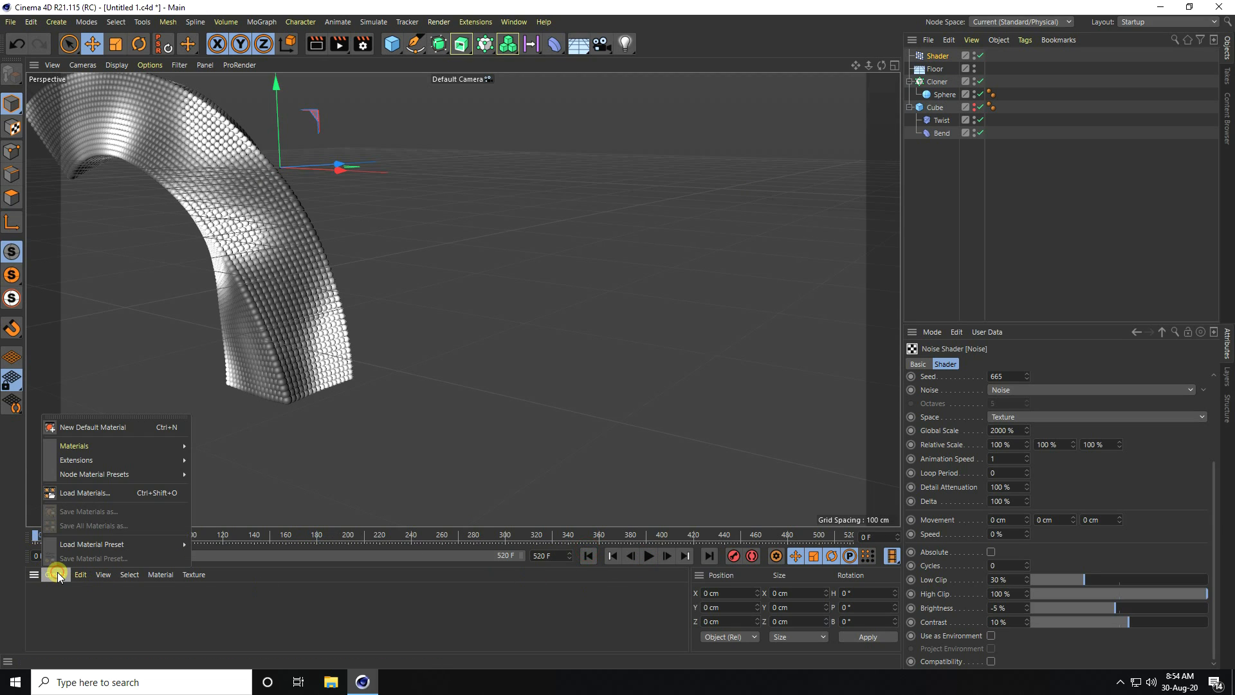
left_click(104, 428)
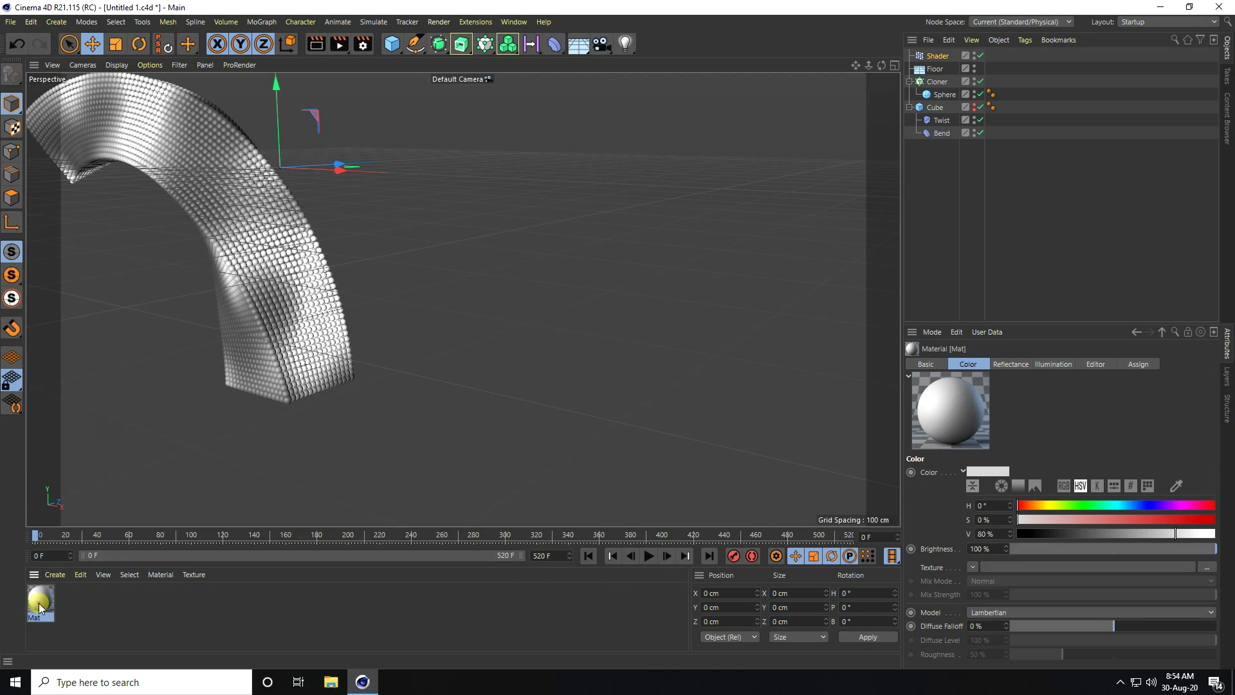
double_click(39, 605)
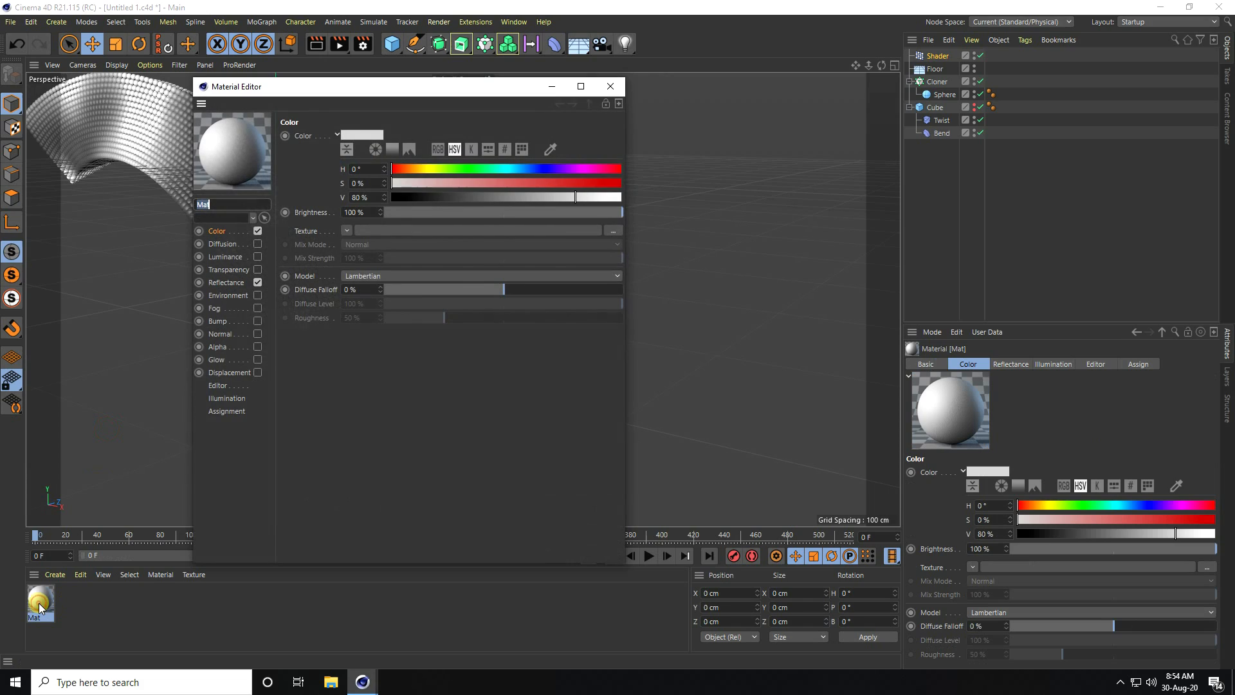
left_click(221, 230)
left_click(346, 230)
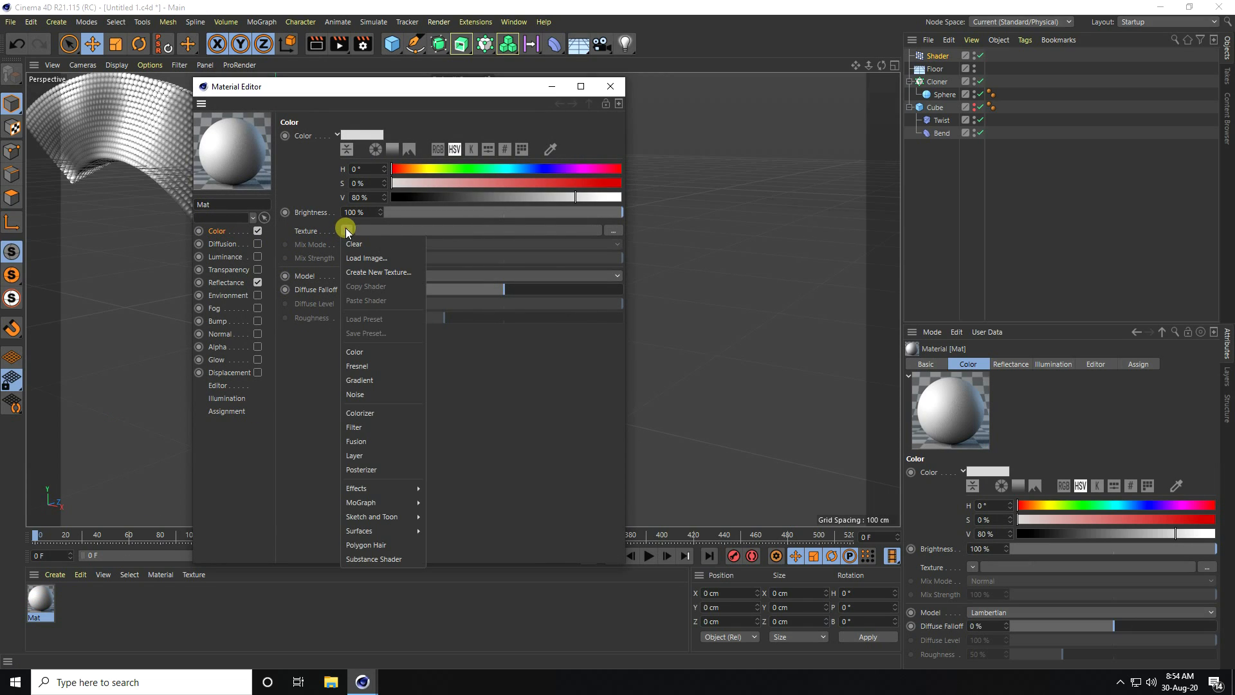
left_click(378, 419)
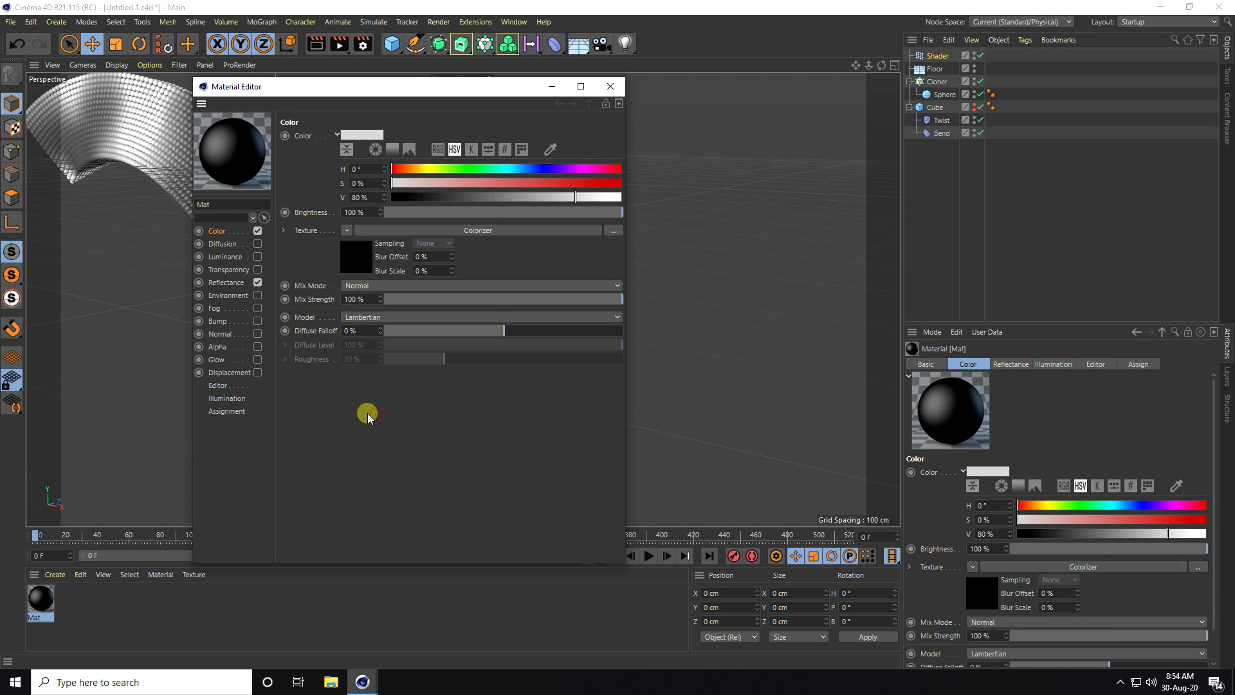
Step: Load the MoGraph Color Shader as the Colorizer's texture and expand the gradient's settings
left_click(356, 265)
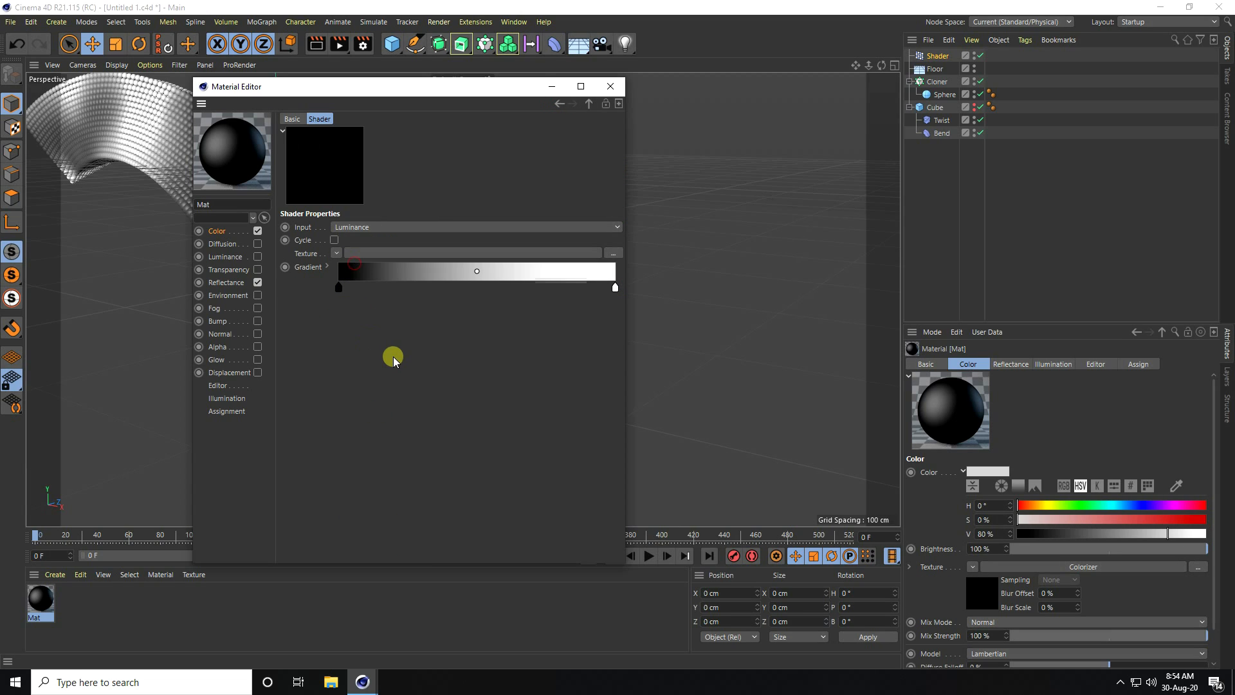
left_click(335, 255)
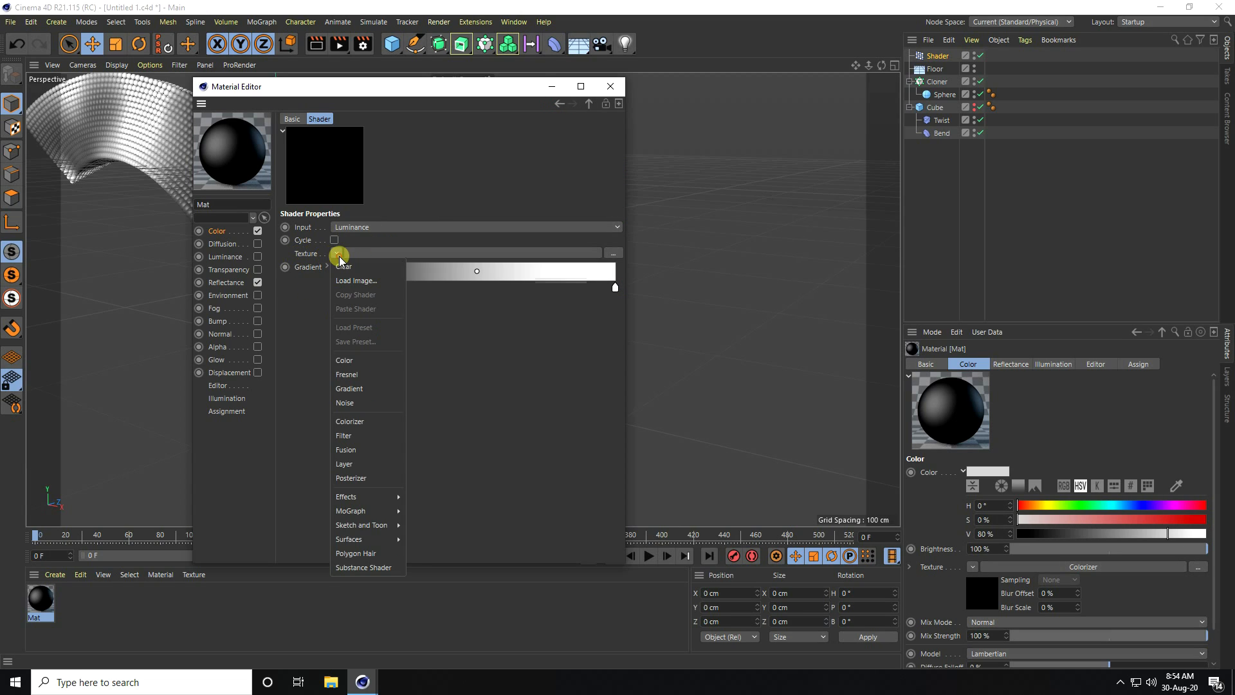
mouse_move(350, 510)
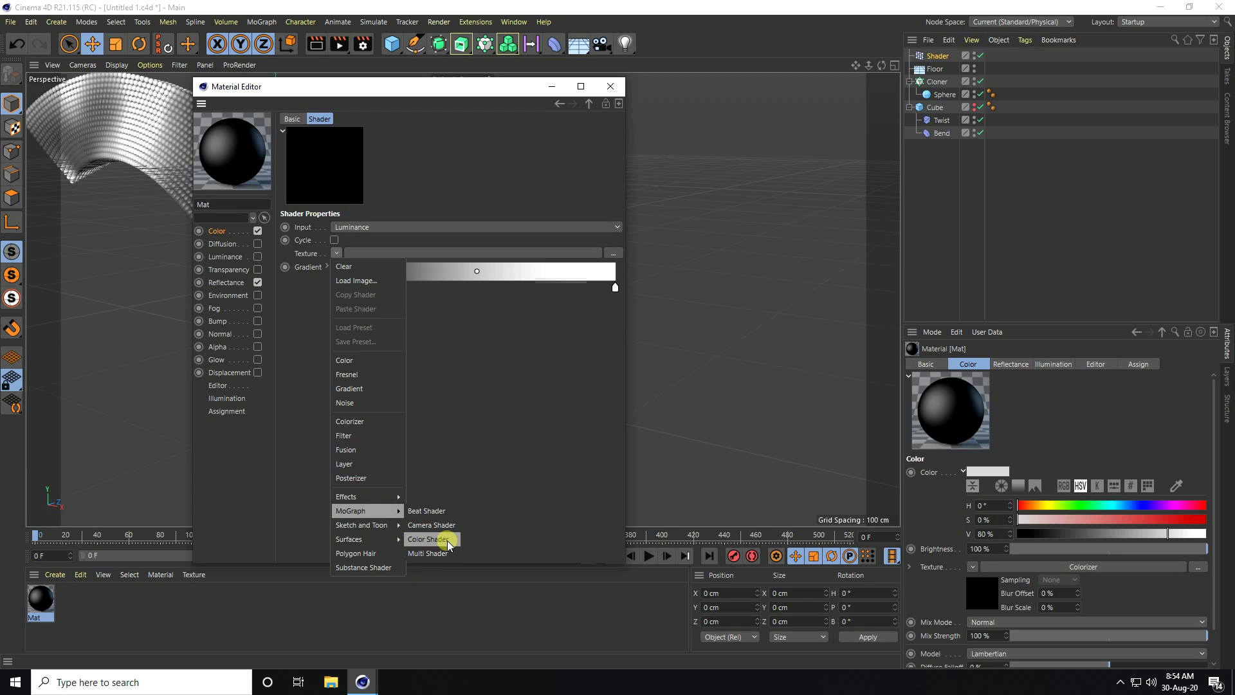
left_click(441, 541)
left_click_drag(386, 86, 618, 63)
left_click(558, 286)
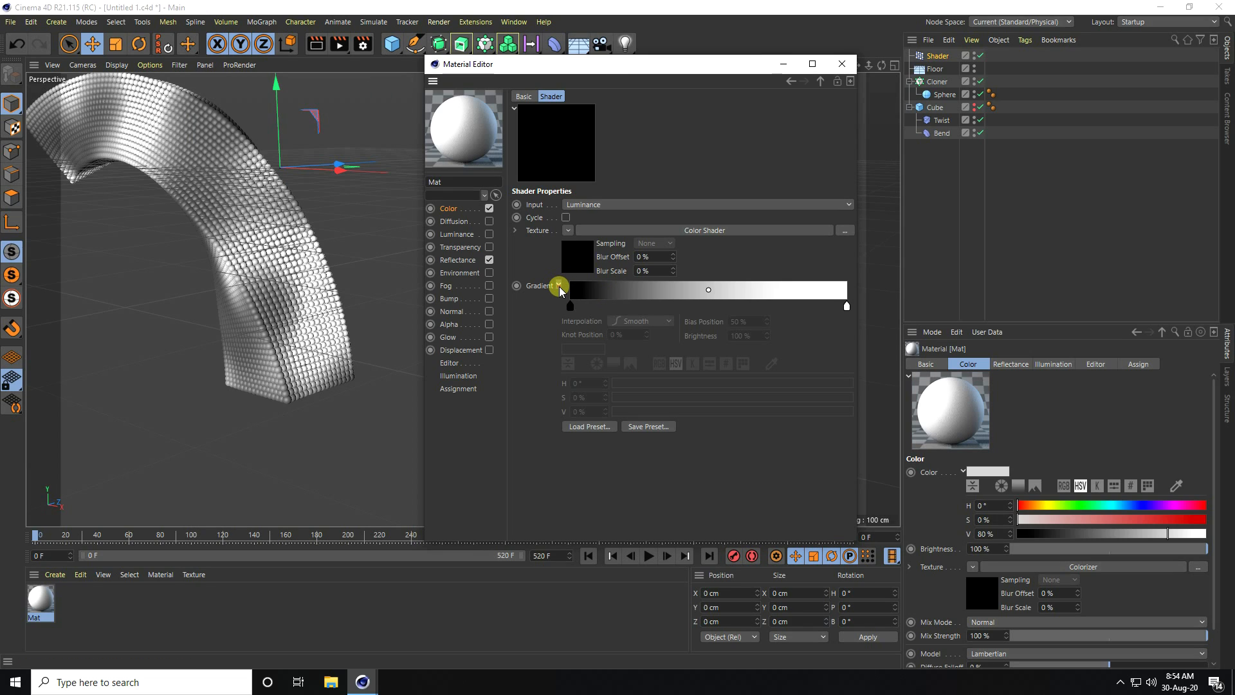
left_click(588, 426)
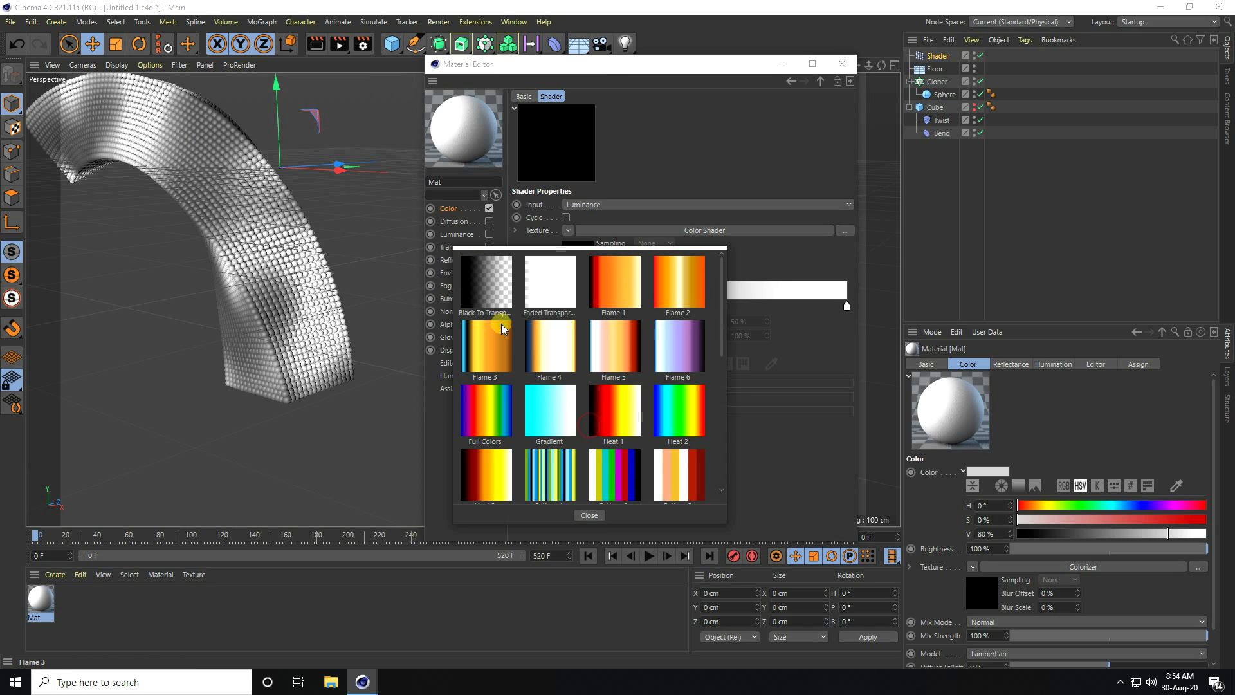
scroll(504, 338, "down", 5)
scroll(522, 427, "up", 1)
scroll(523, 427, "up", 4)
scroll(510, 423, "down", 4)
left_click(770, 451)
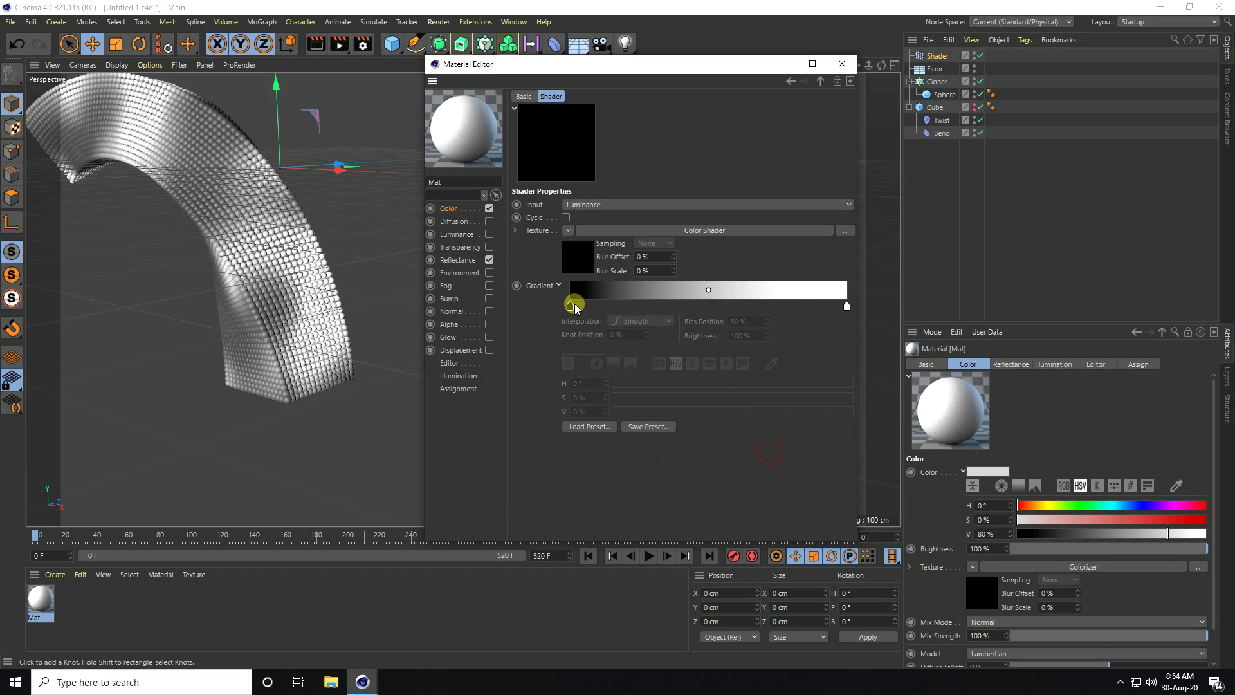
Step: Color the Colorizer gradient's first knot red with hue 0°, saturation 100% and value 100%
left_click(572, 305)
left_click(589, 381)
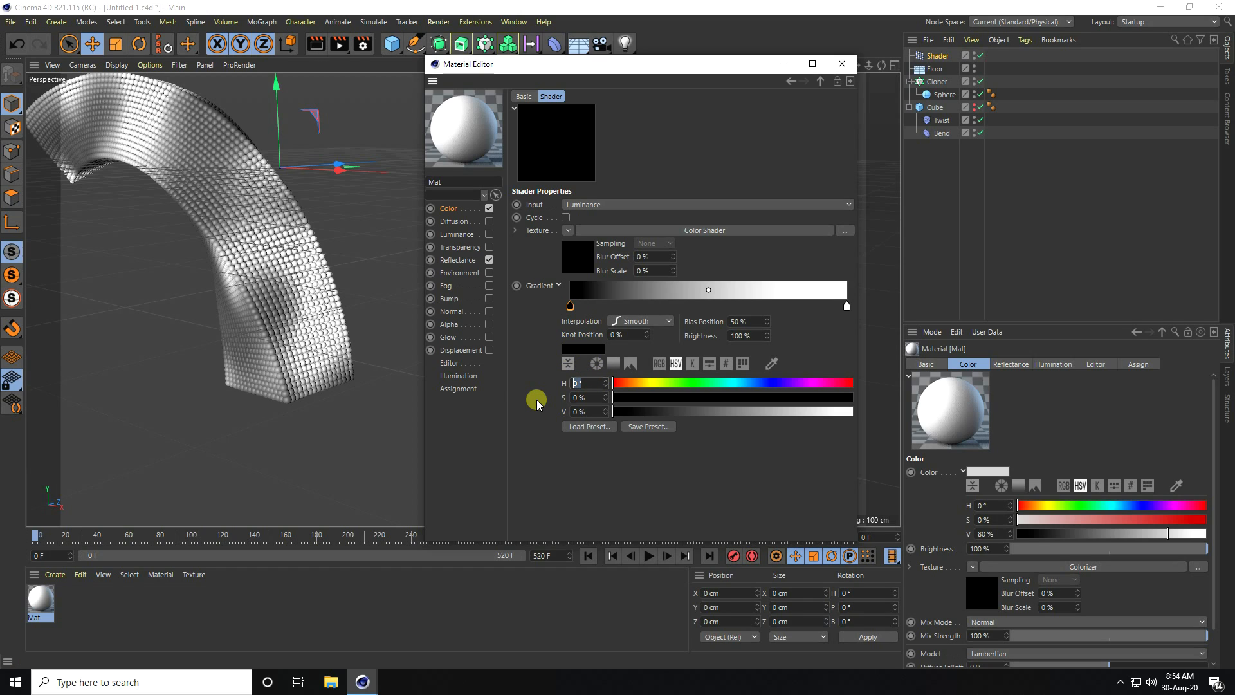
left_click_drag(630, 383, 843, 416)
double_click(581, 412)
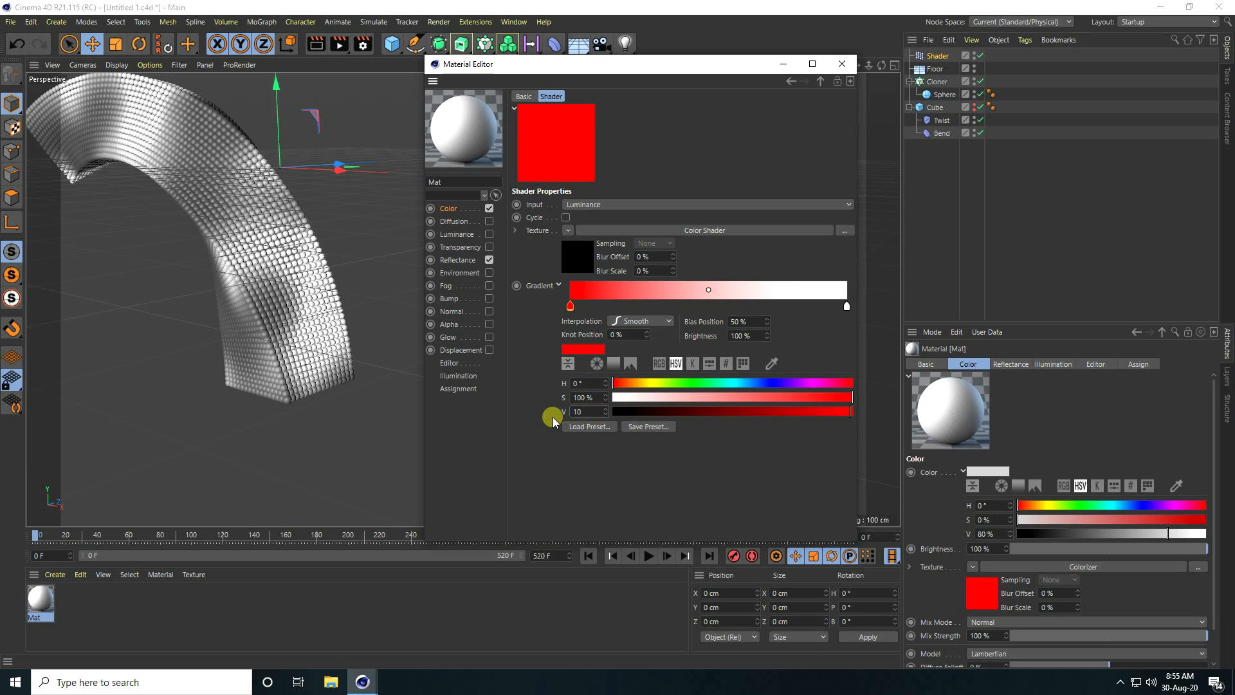
type("100")
key("Return")
Step: Add a second gradient knot at 25% and make it magenta with hue 300°
left_click(570, 306)
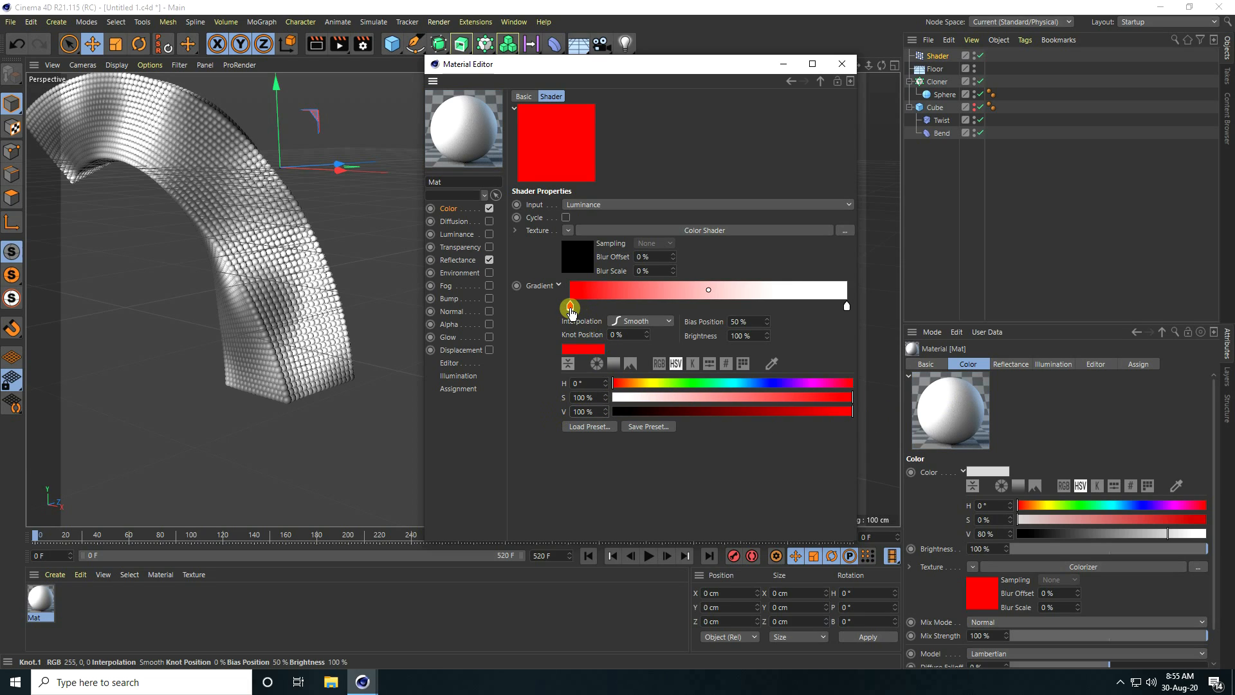
left_click_drag(591, 313, 638, 314)
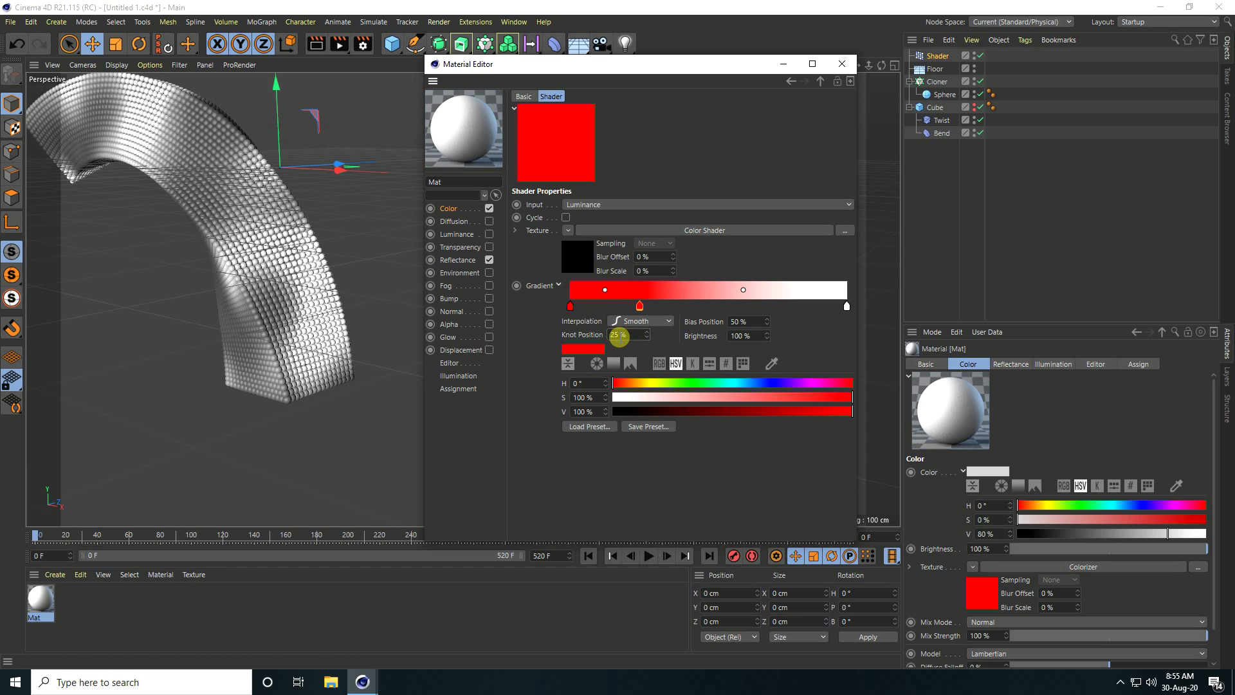
left_click(591, 383)
key("Return")
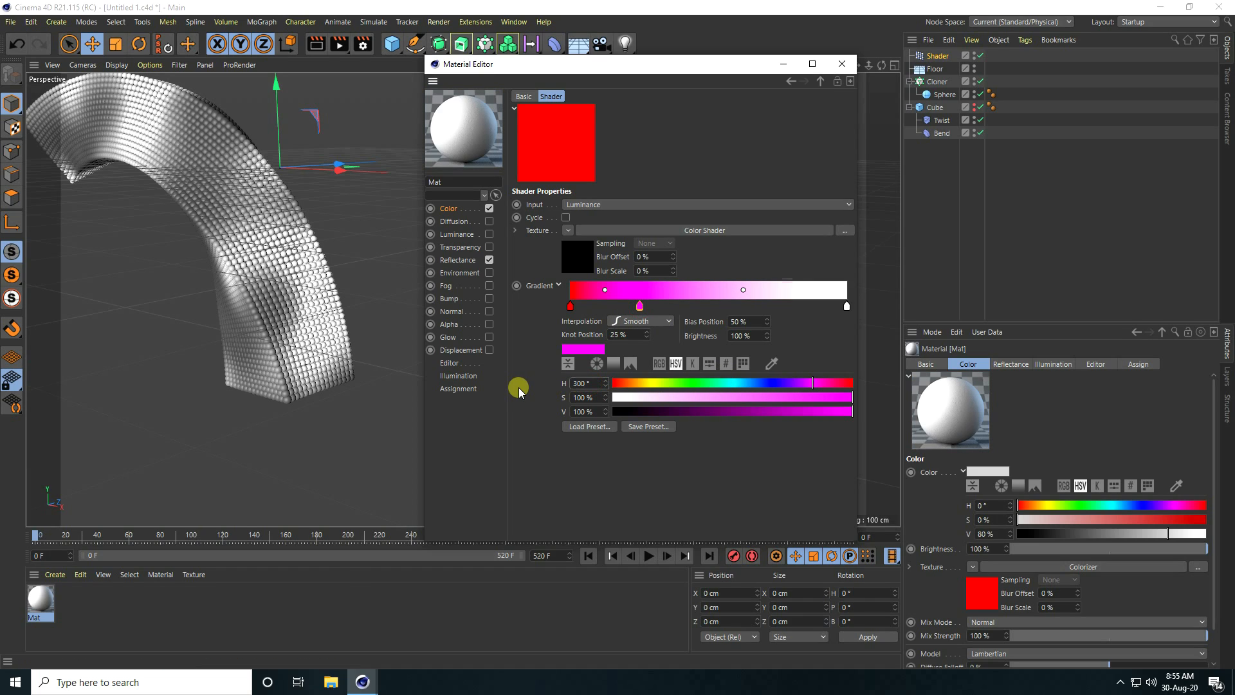
Step: Move the Colorizer gradient's white end knot to 50% and add another knot at 100%
left_click_drag(846, 306, 711, 307)
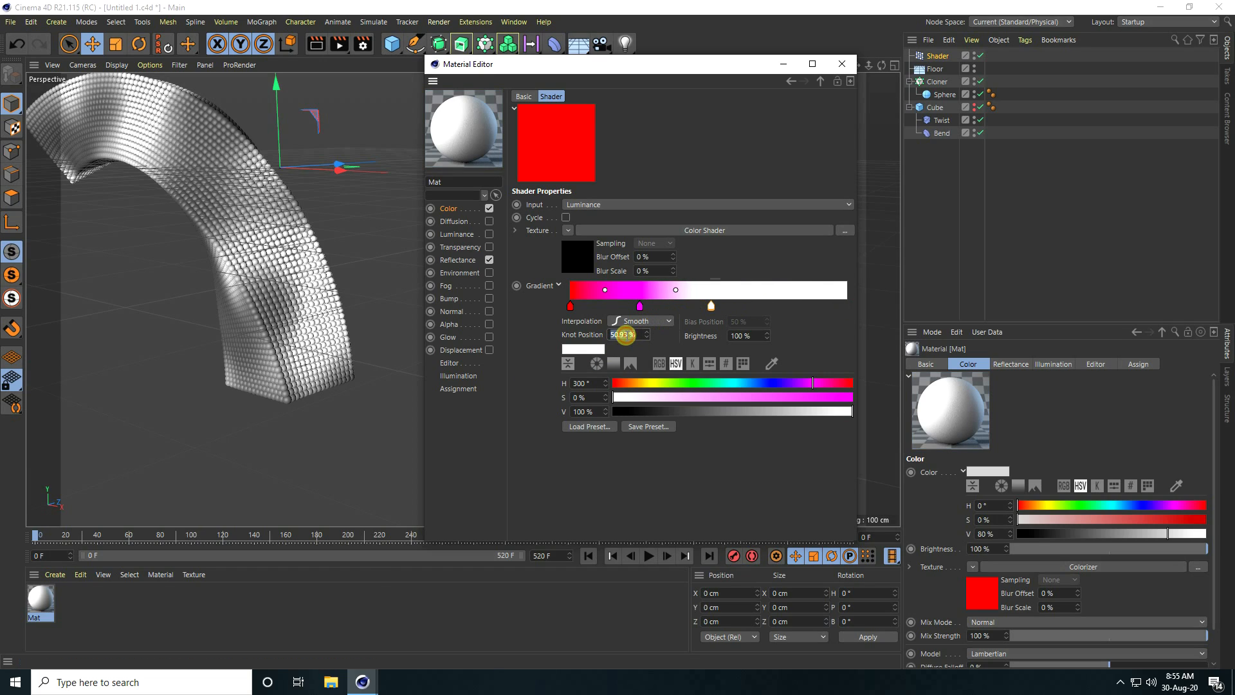
left_click(736, 306)
left_click_drag(807, 320, 850, 308)
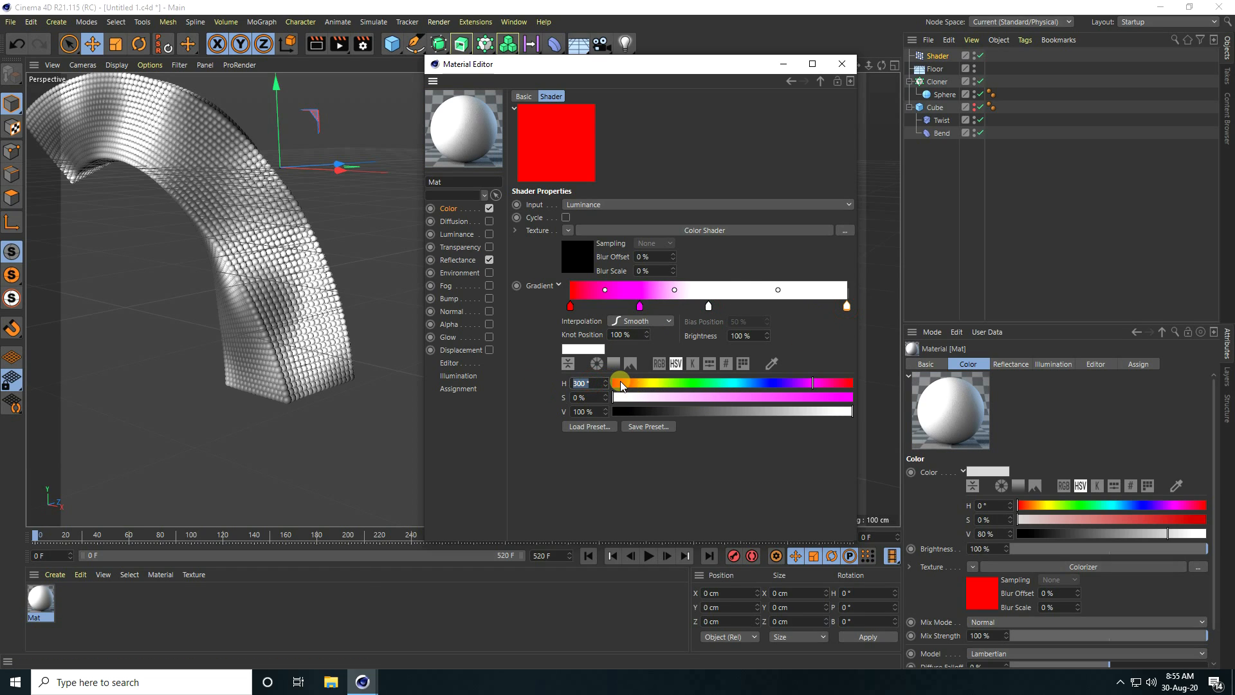
Step: Make the gradient's 100% knot near-black with hue 0°, saturation 0% and value 7%
left_click(577, 381)
type("100")
key("Return")
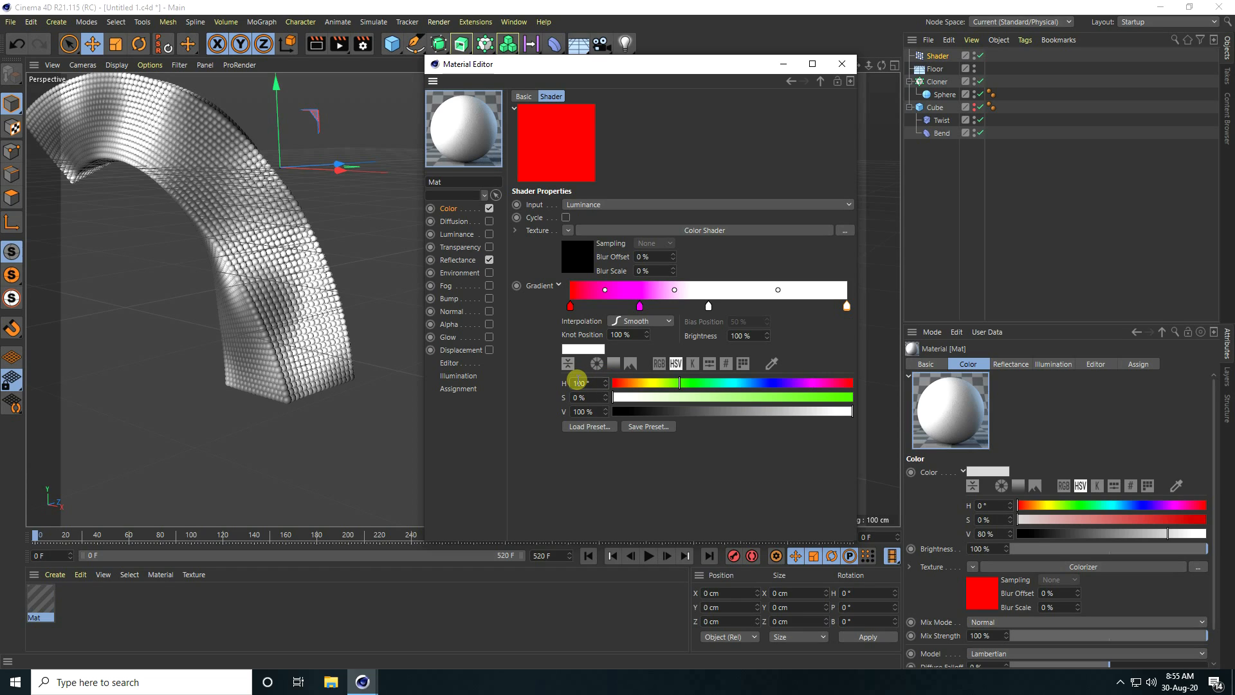
left_click_drag(660, 399, 853, 399)
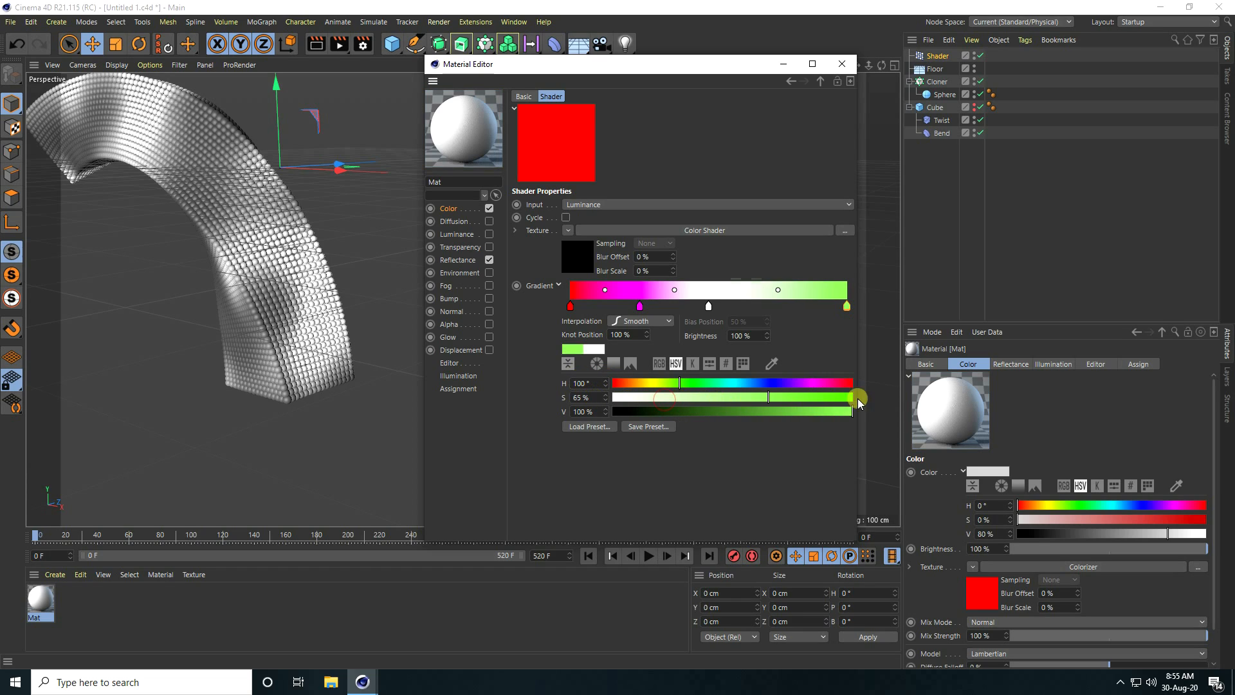
left_click_drag(637, 412, 629, 412)
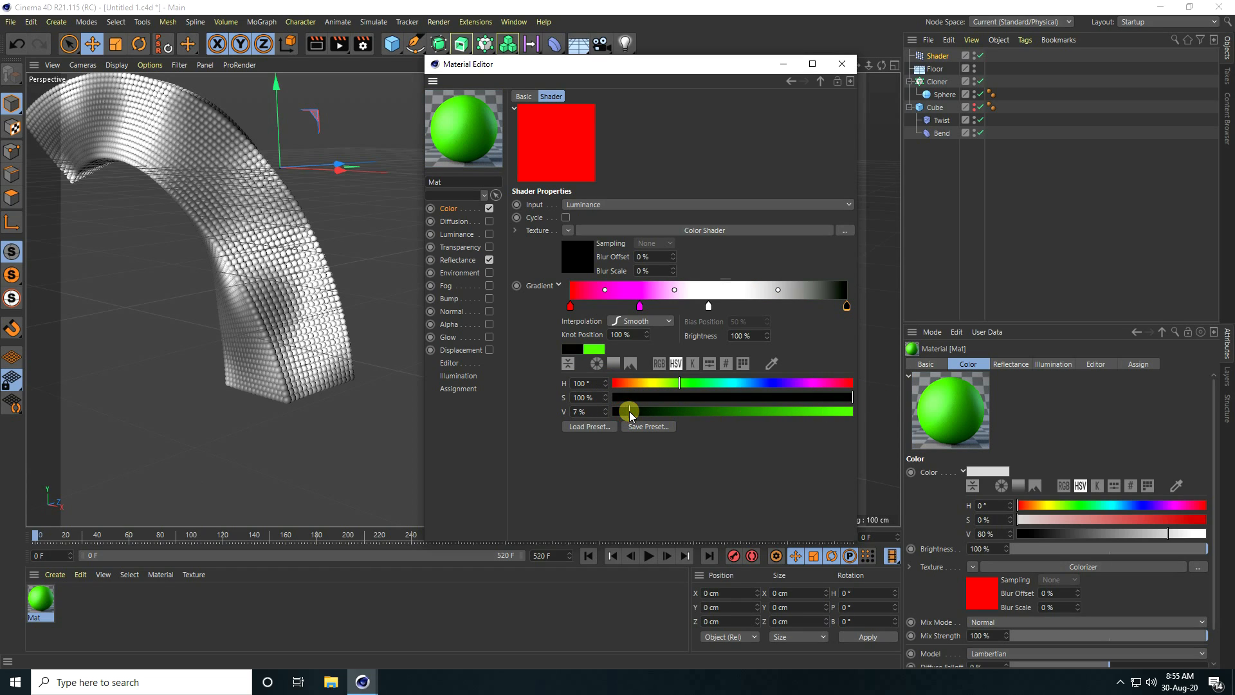
left_click_drag(616, 383, 579, 390)
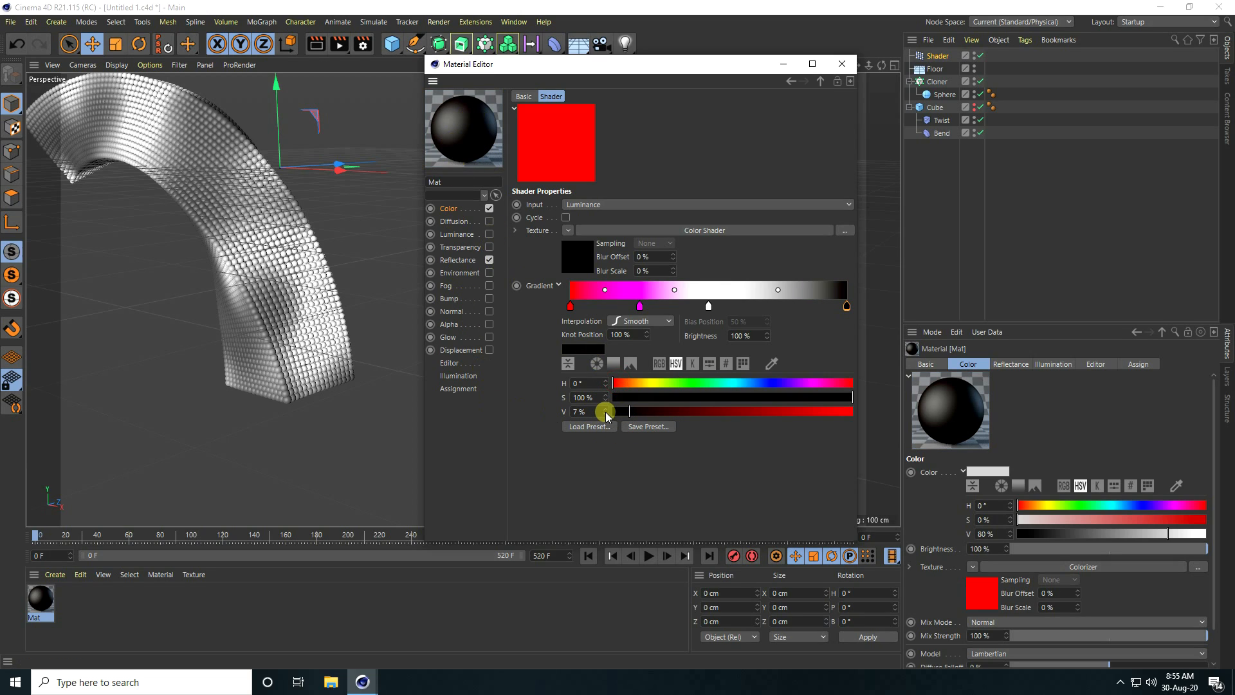
left_click_drag(627, 399, 552, 399)
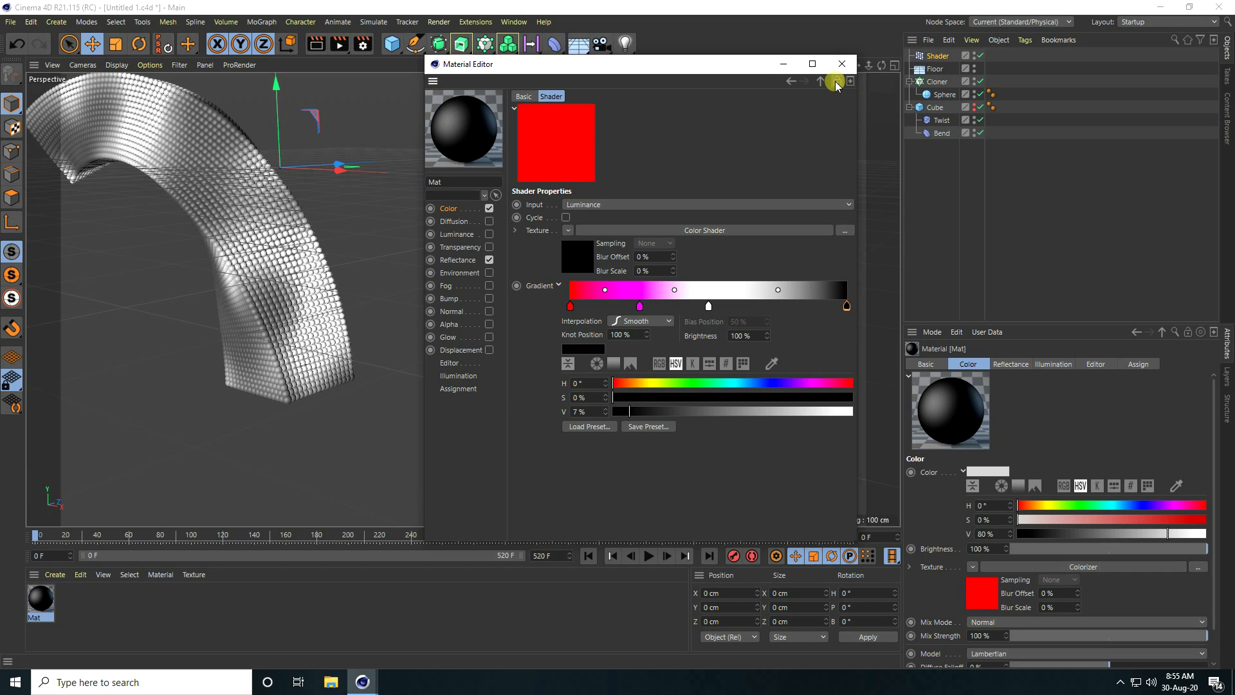
Step: Add a Reflection (Legacy) layer to the material's reflectance with 30% layer color brightness and 5% roughness
left_click(791, 84)
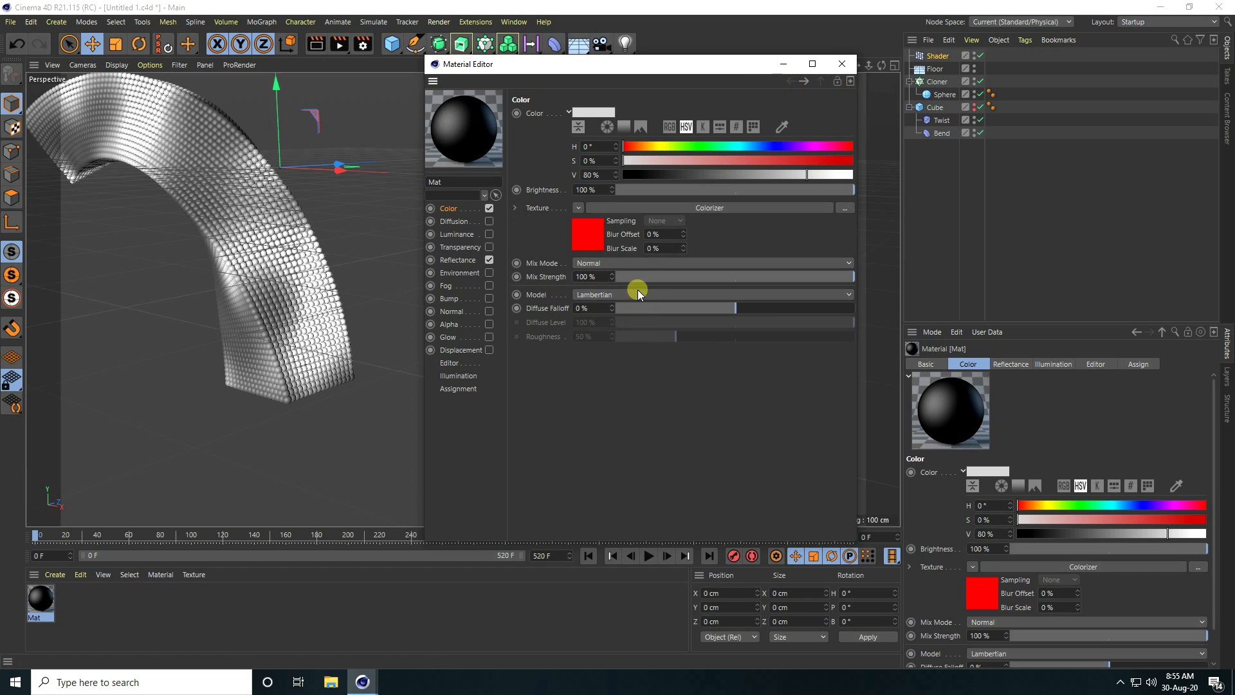
left_click(457, 260)
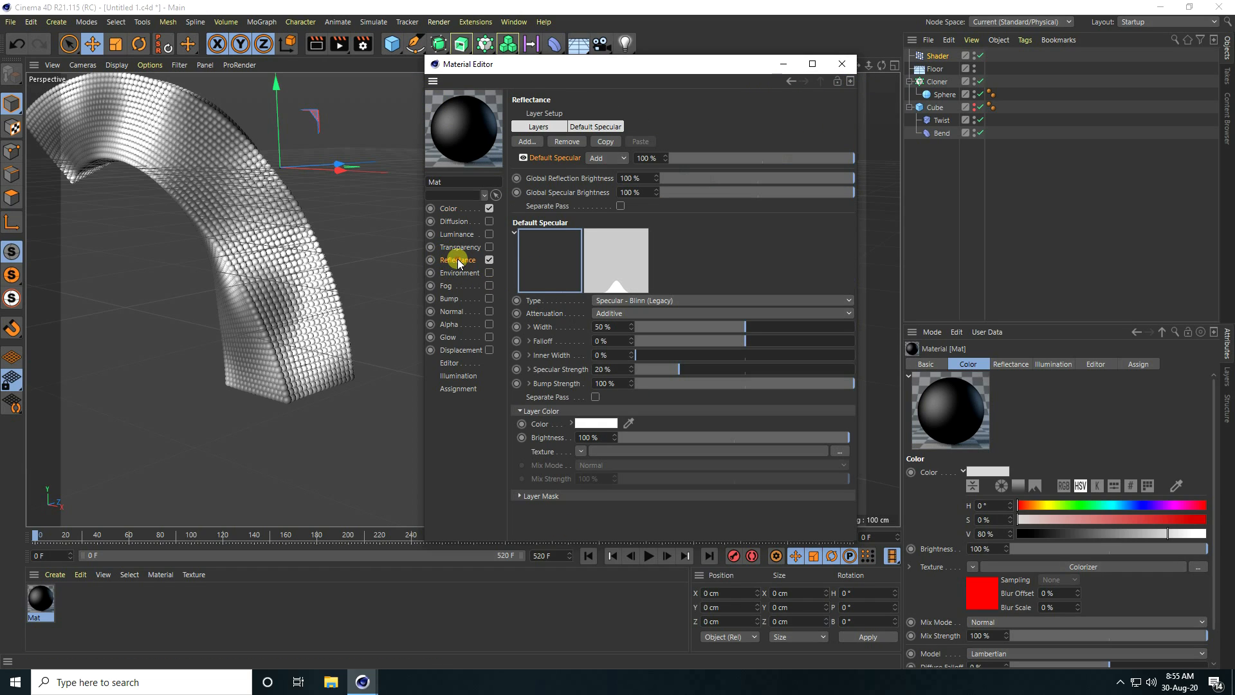
left_click(525, 143)
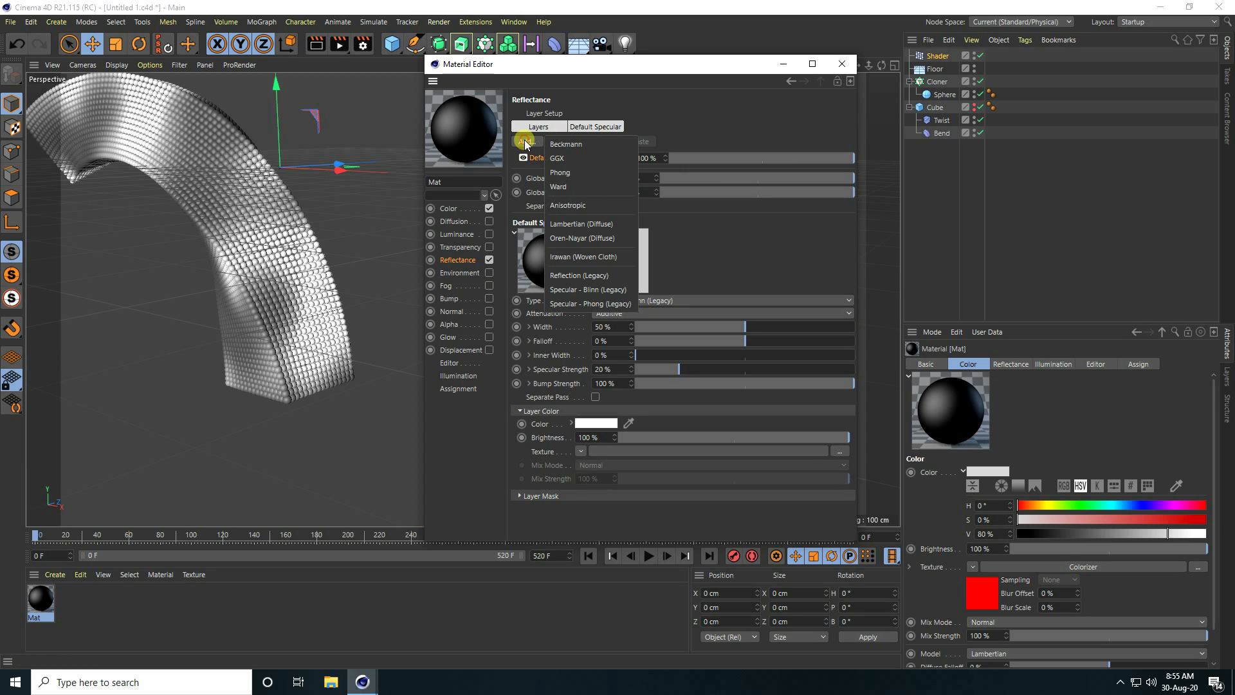
left_click(597, 277)
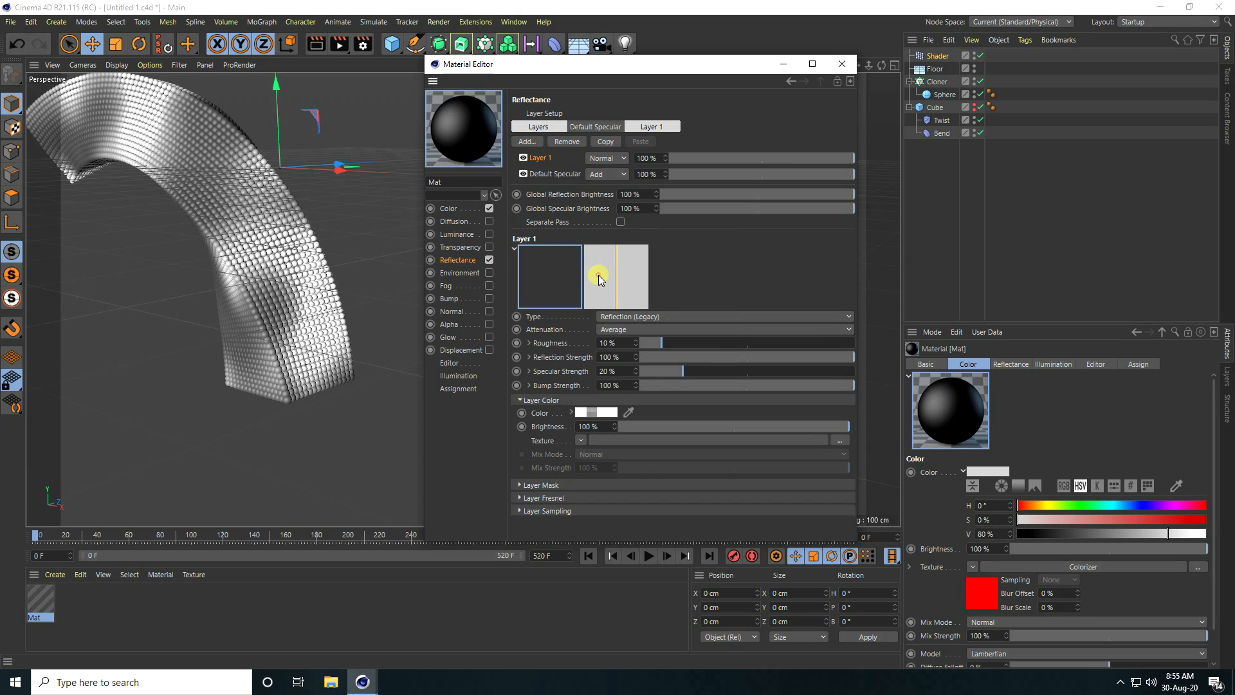
left_click(601, 426)
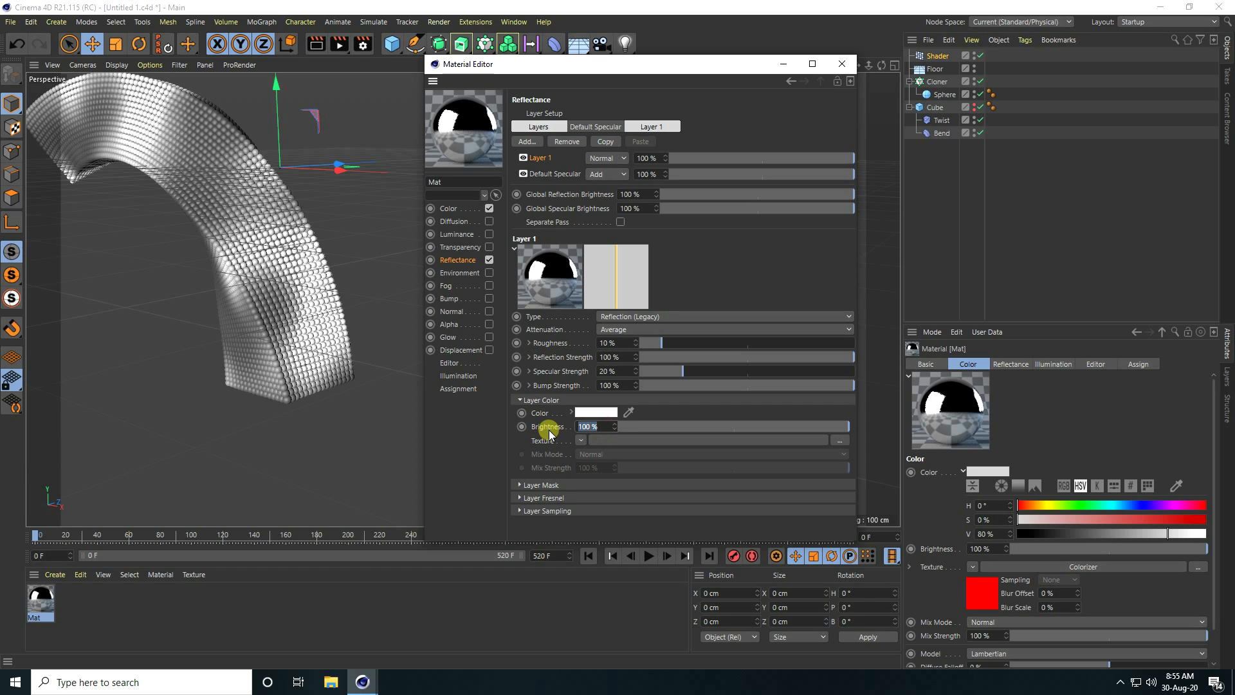
type("30")
key("Return")
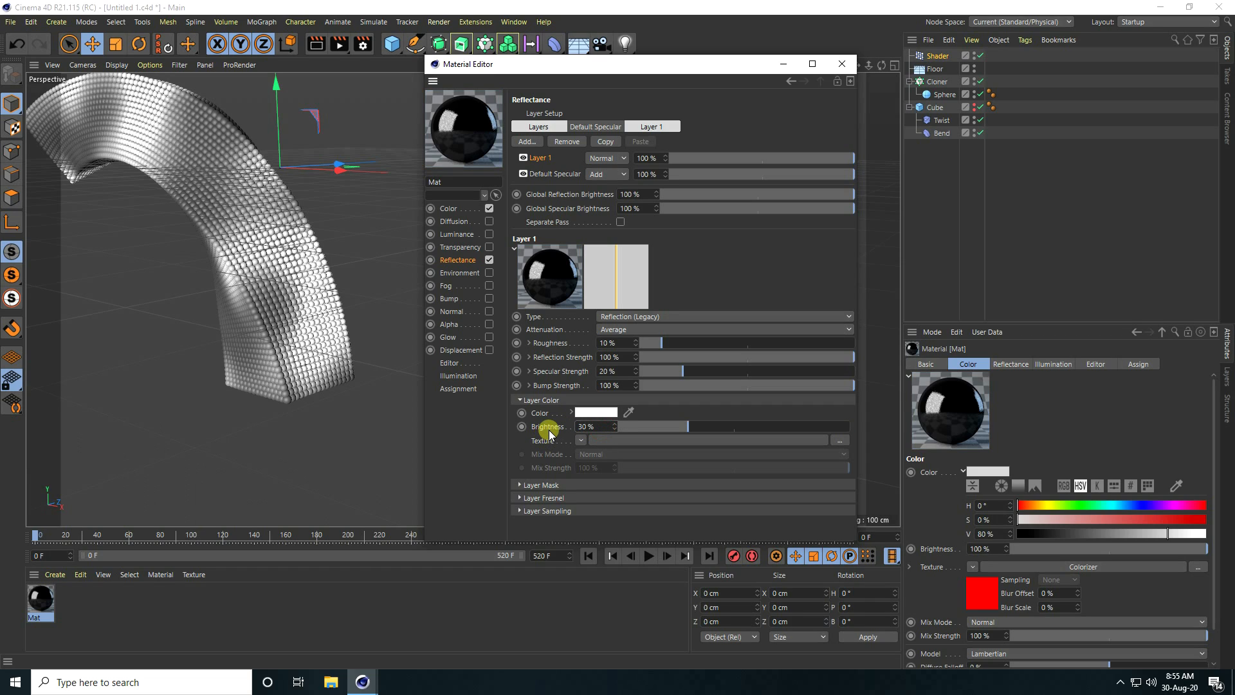
left_click(624, 341)
type("5")
key("Return")
Step: Apply the finished material to the Cloner and preview its colors by playing the animation
left_click(841, 65)
left_click_drag(456, 351, 936, 82)
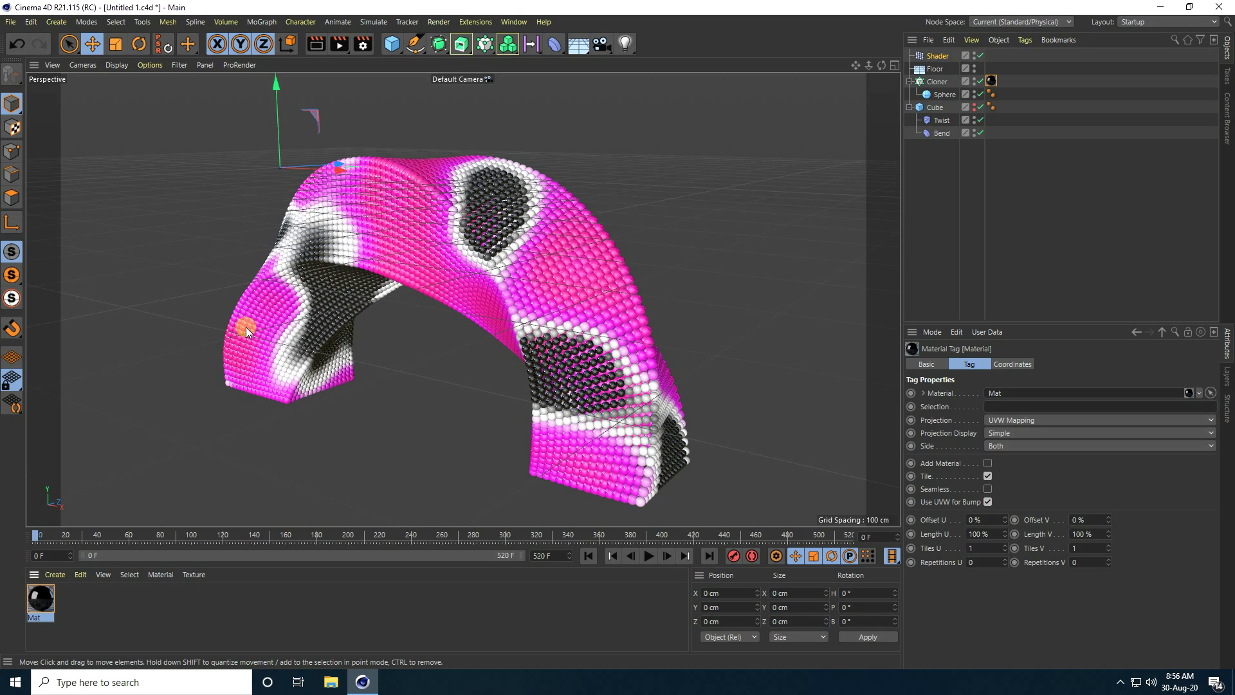
left_click(649, 556)
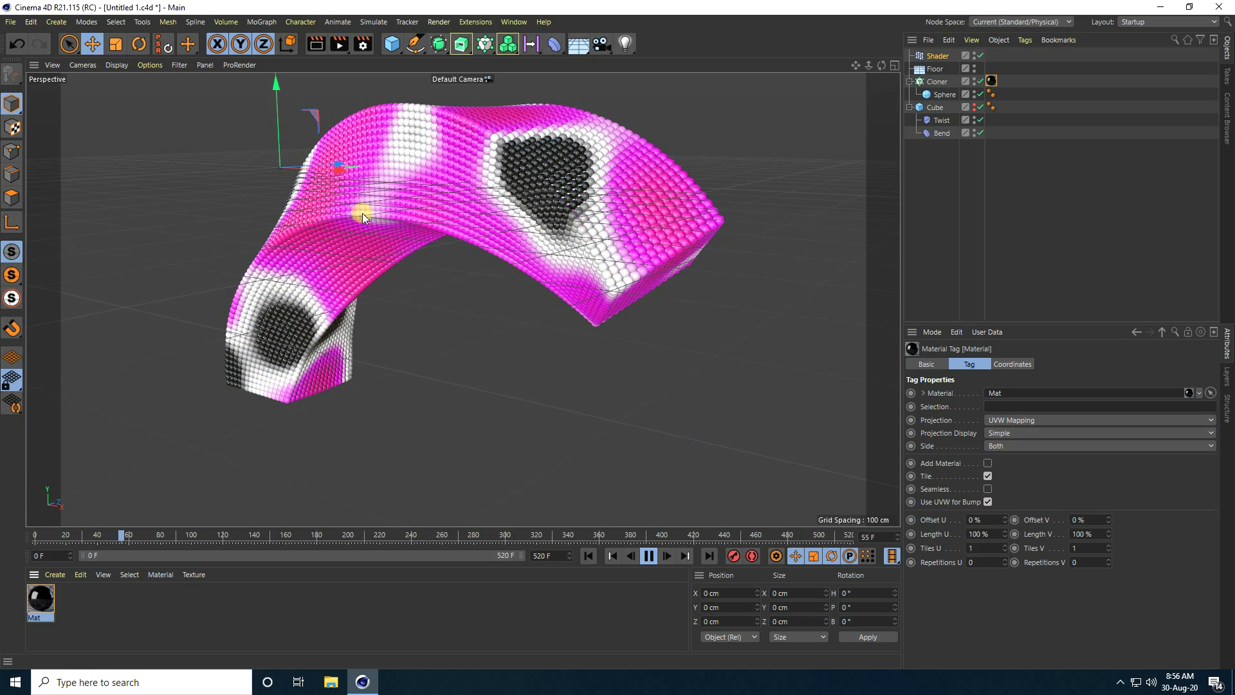
left_click(648, 555)
left_click(588, 556)
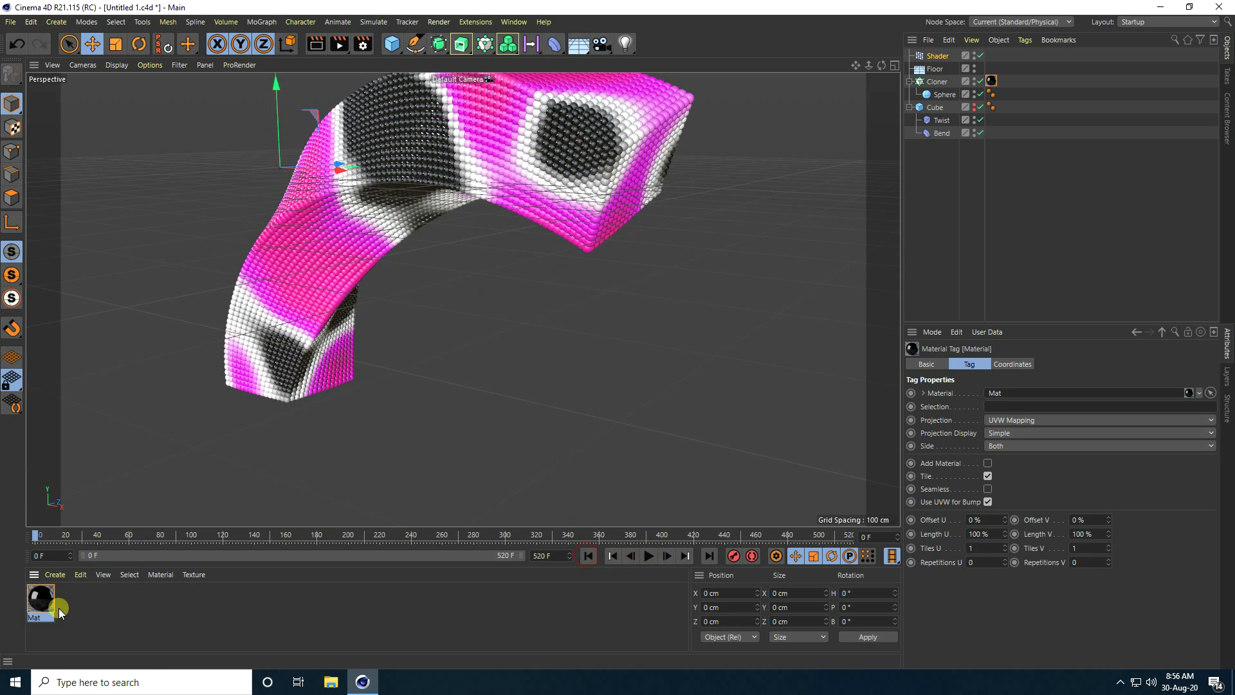
left_click(594, 557)
Step: Reopen the material's Colorizer shader and keyframe its gradient at frame 0
left_click(35, 600)
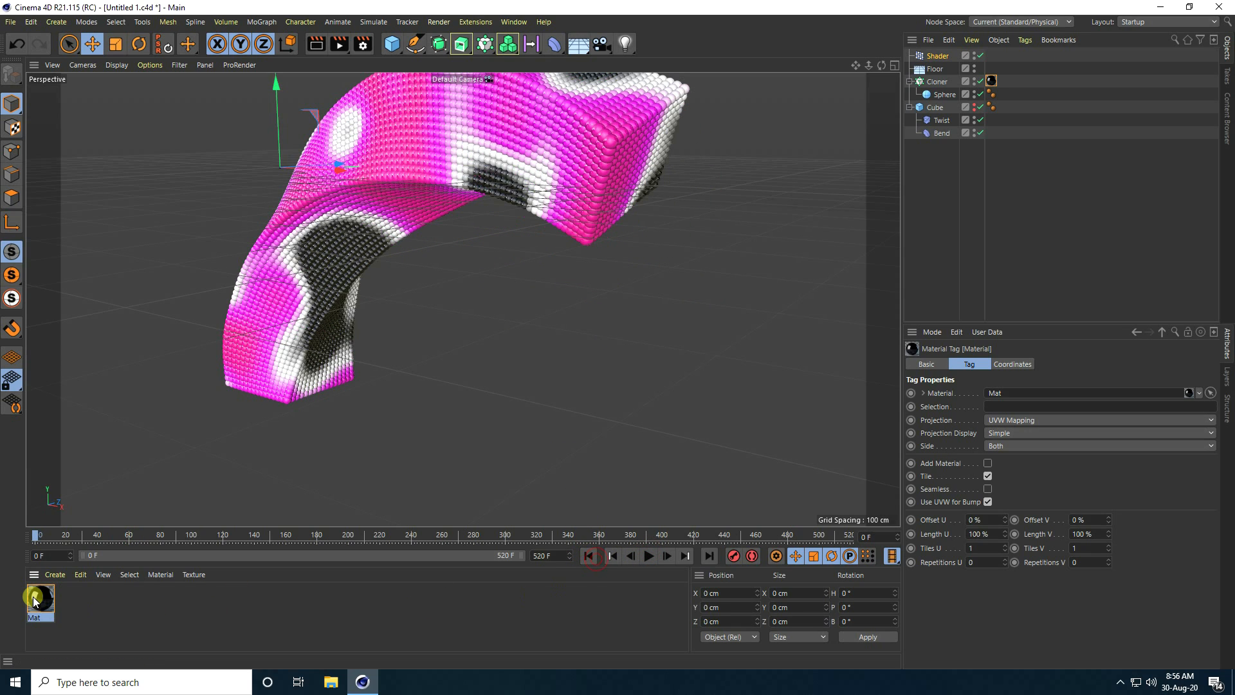
double_click(45, 596)
left_click_drag(351, 85, 855, 87)
left_click(715, 232)
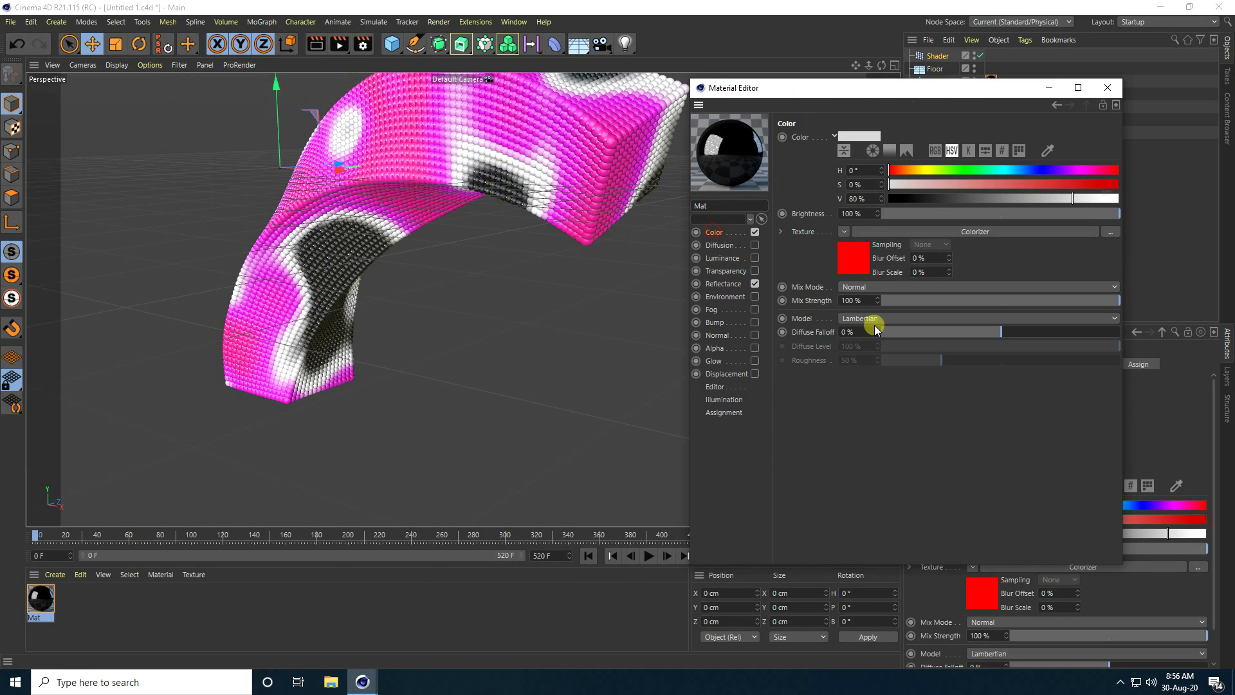
left_click(858, 260)
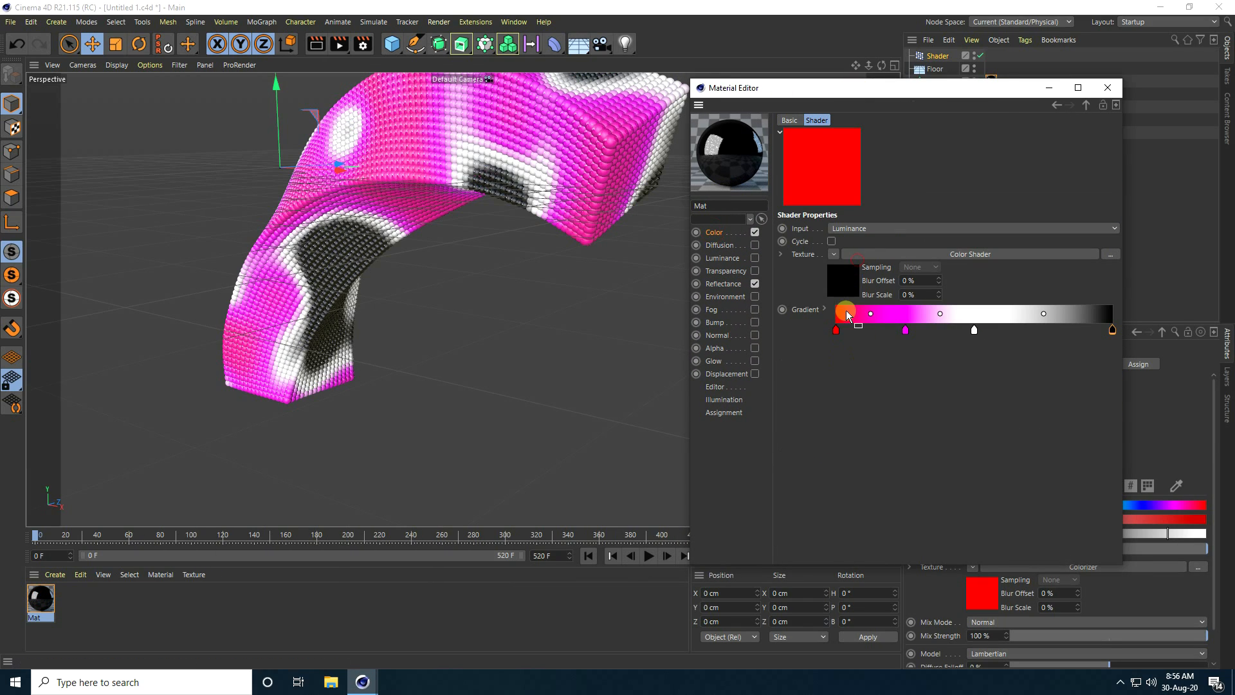
left_click(837, 274)
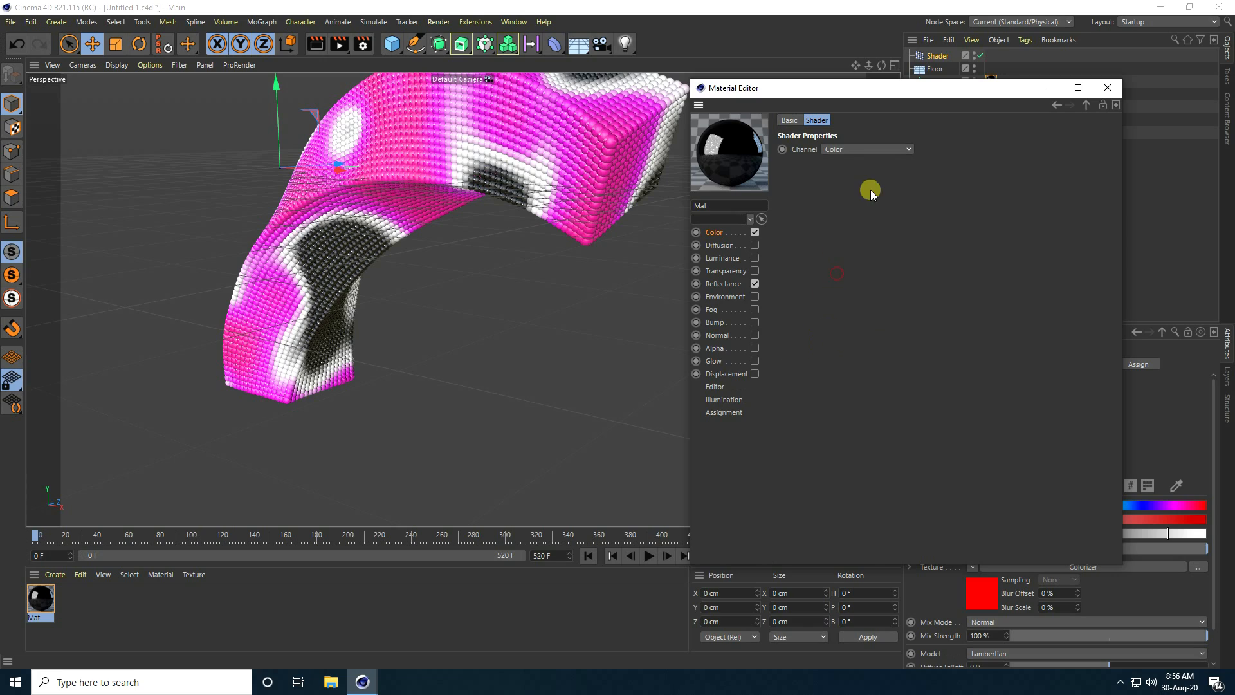
left_click(1057, 106)
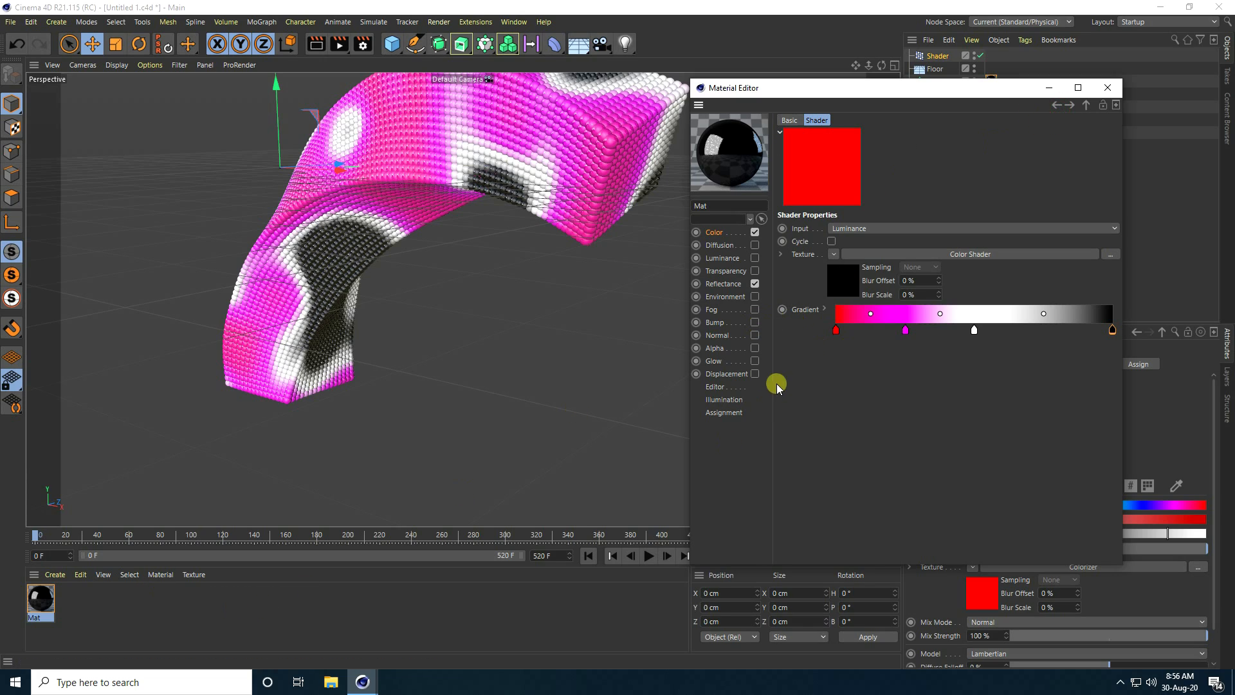
left_click(781, 310)
left_click_drag(808, 88, 828, 40)
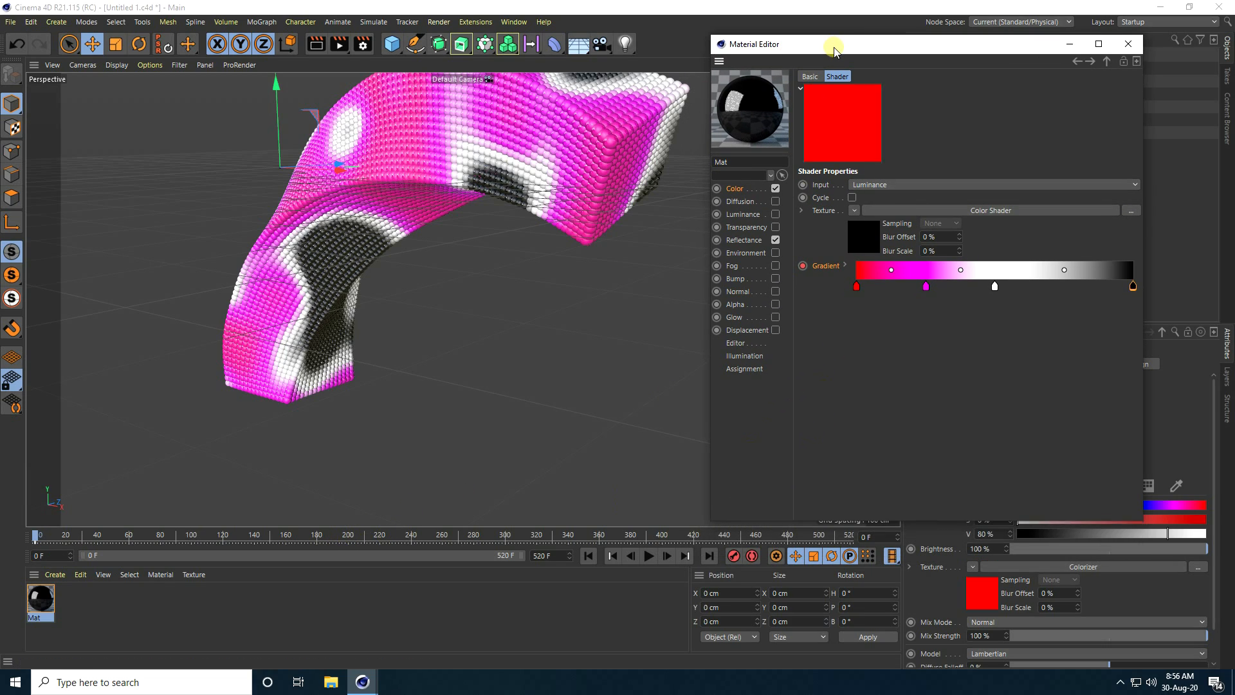
Step: Keyframe the same Colorizer gradient colors at frame 200
left_click(892, 537)
type("200")
key("Return")
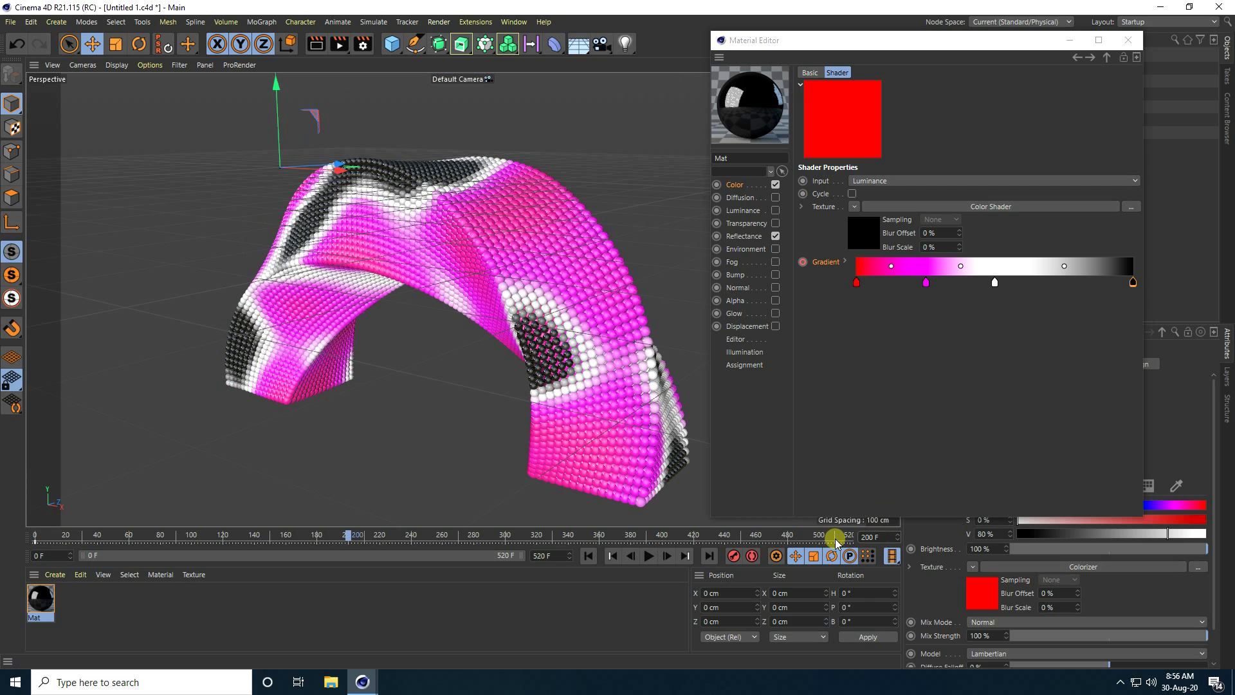
left_click(803, 262, "ctrl")
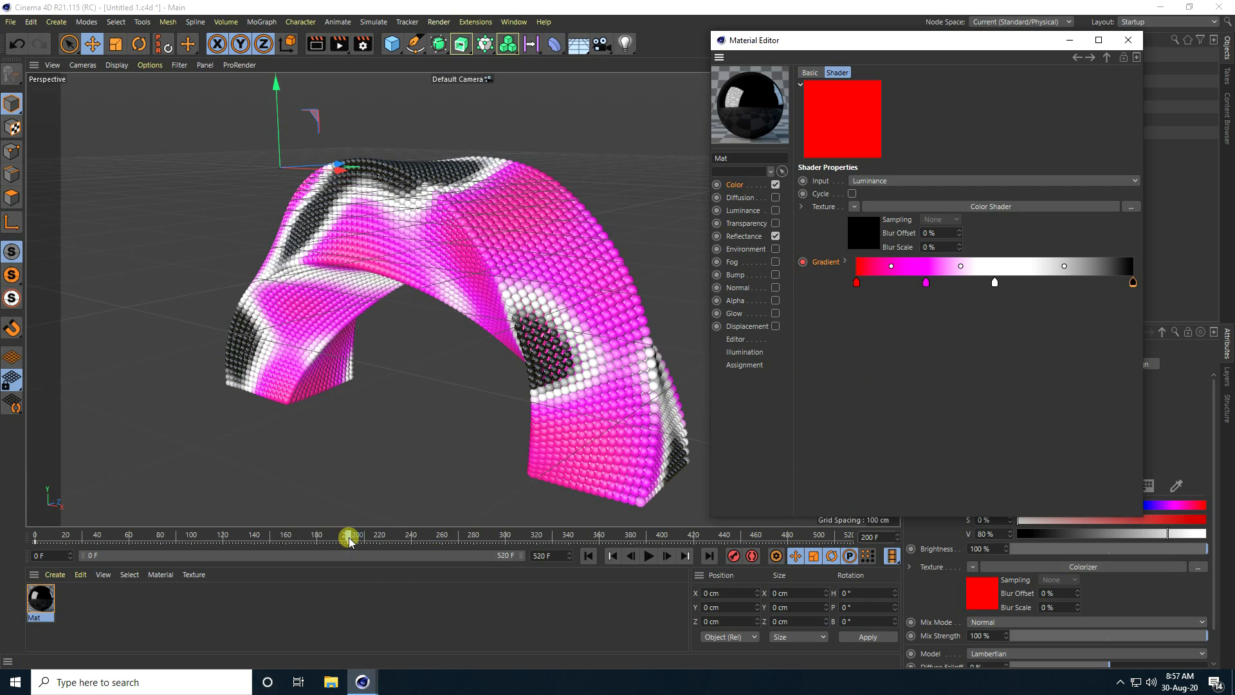
Step: Go to frame 400 and change the Colorizer gradient's first knot to orange with hue 25°
left_click(881, 536)
type("400")
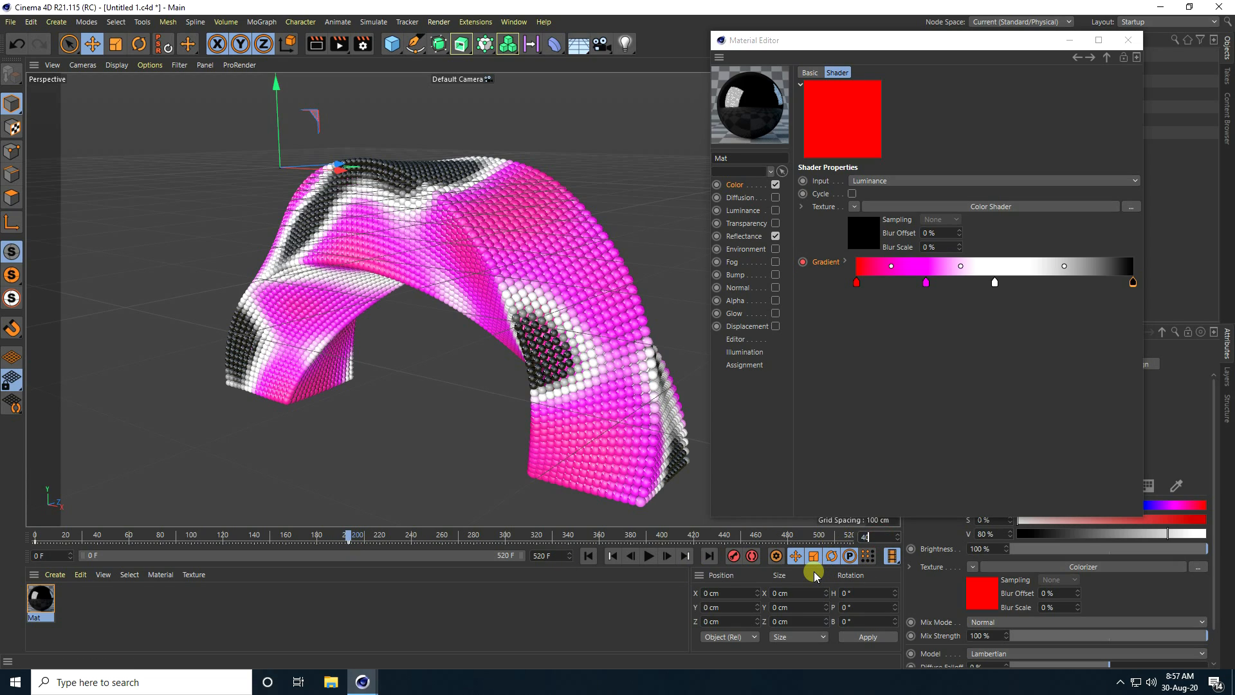
key("Return")
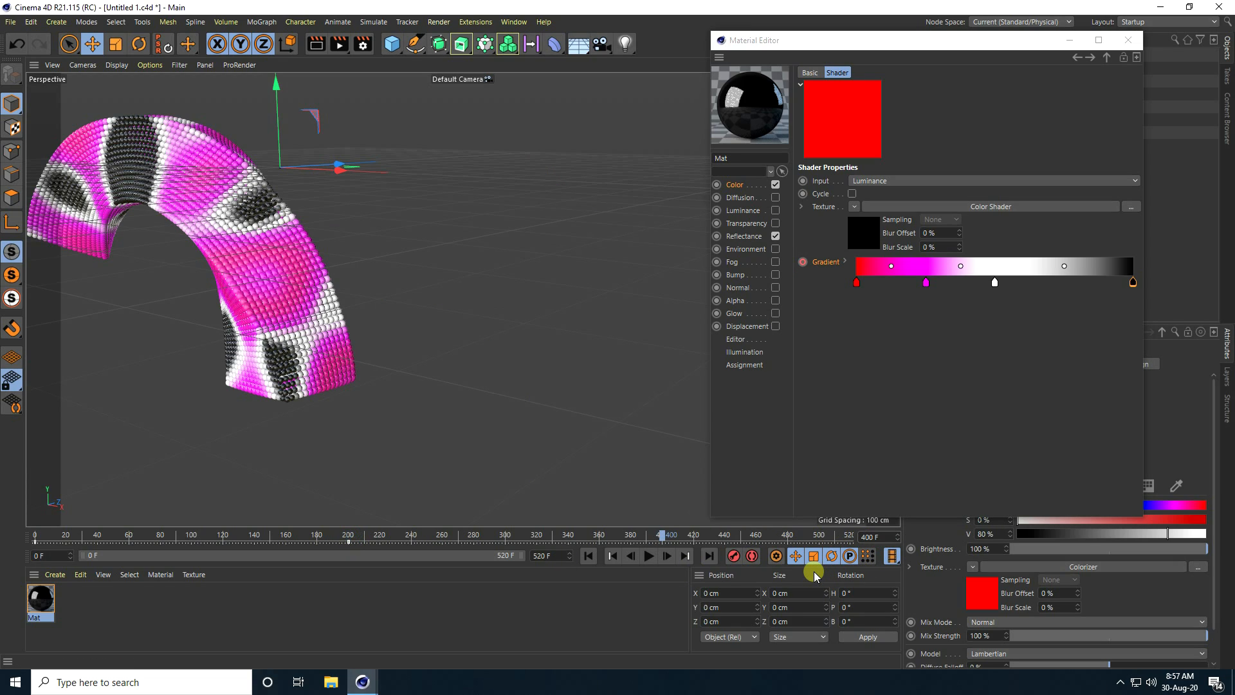
left_click(855, 283)
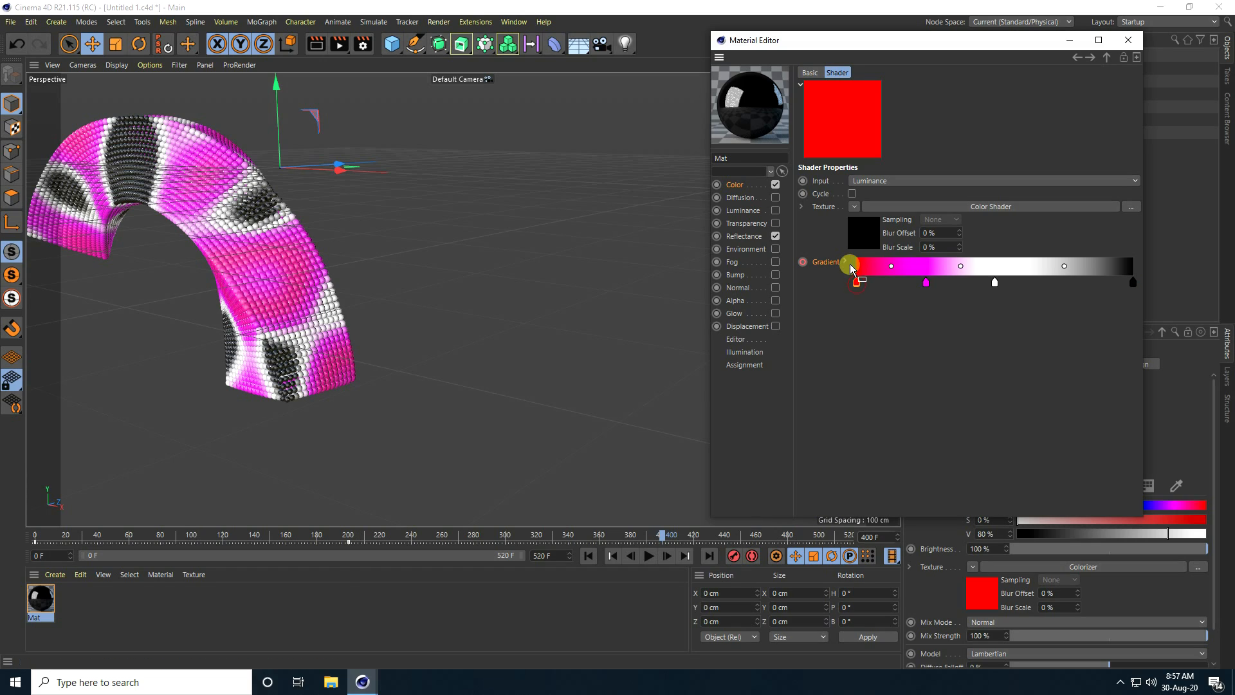
left_click(844, 261)
left_click(880, 360)
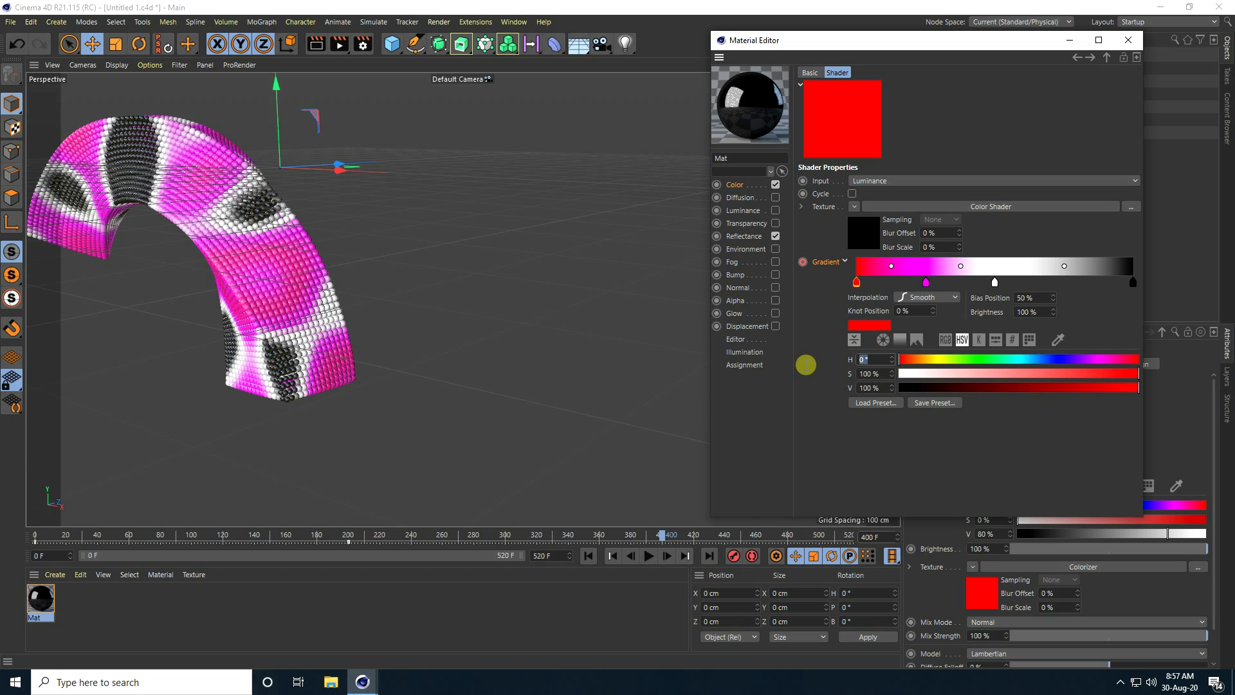
type("25")
key("Return")
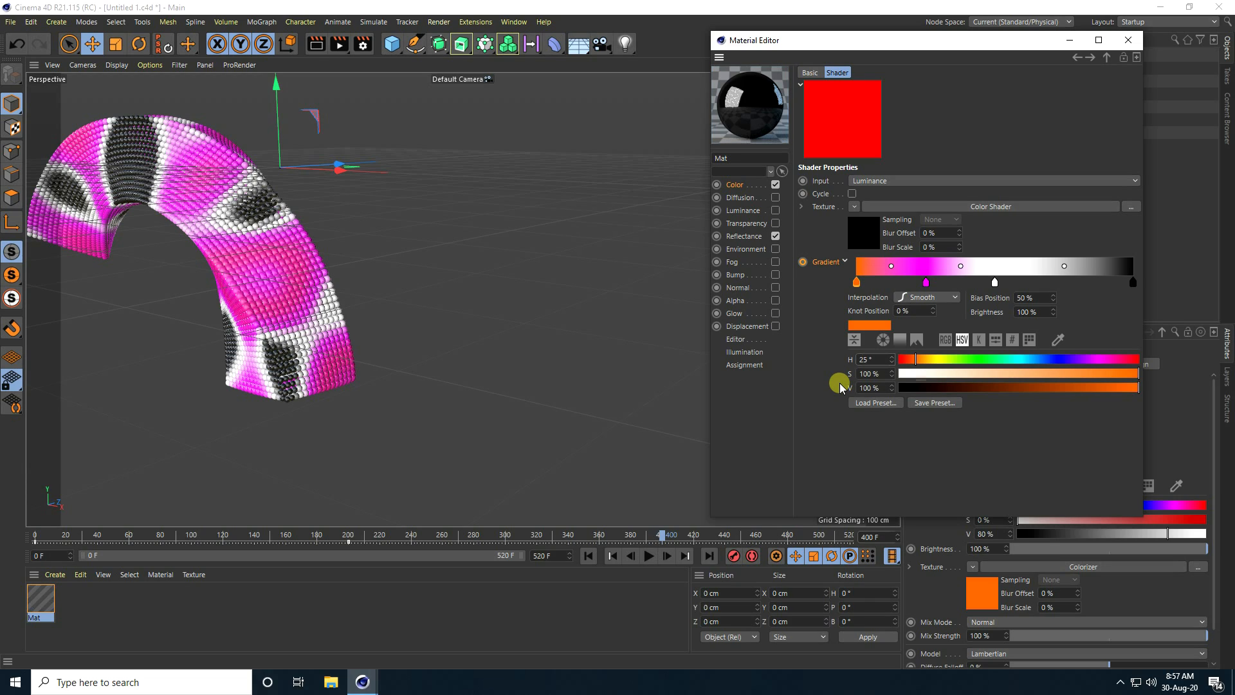
Step: Change the gradient's 25% knot to yellow with hue 50° and keyframe the gradient at frame 400
left_click(926, 284)
left_click(874, 359)
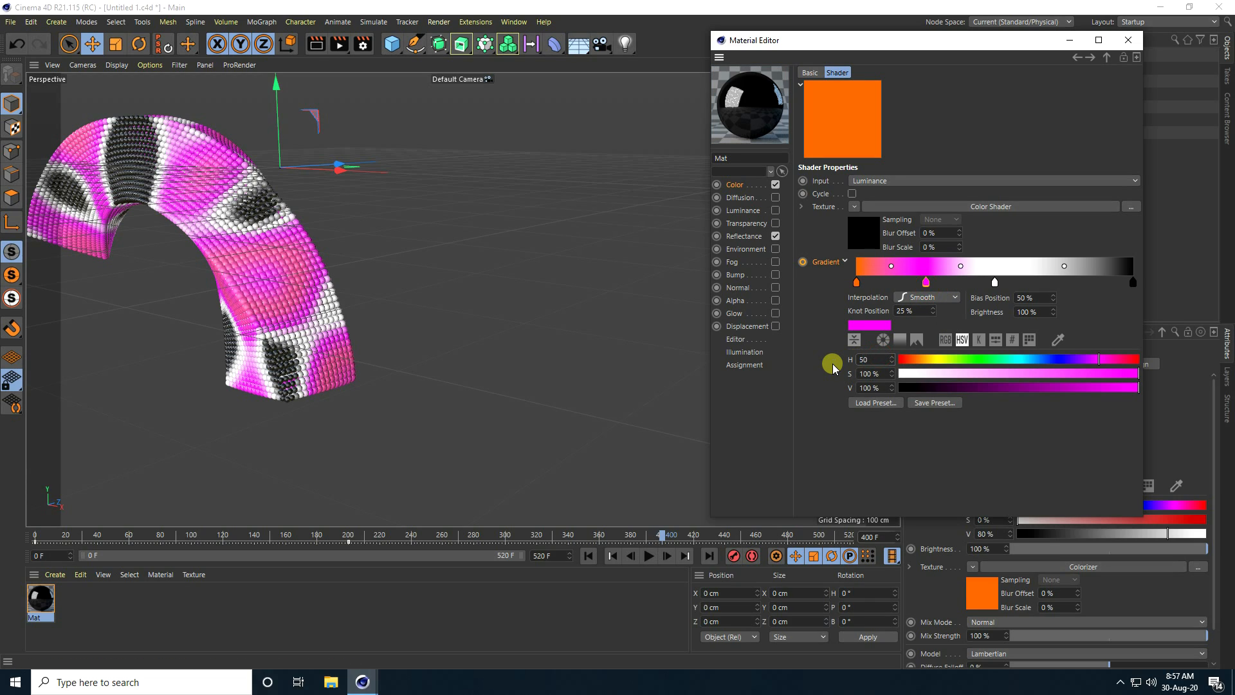
key("Return")
left_click(803, 263)
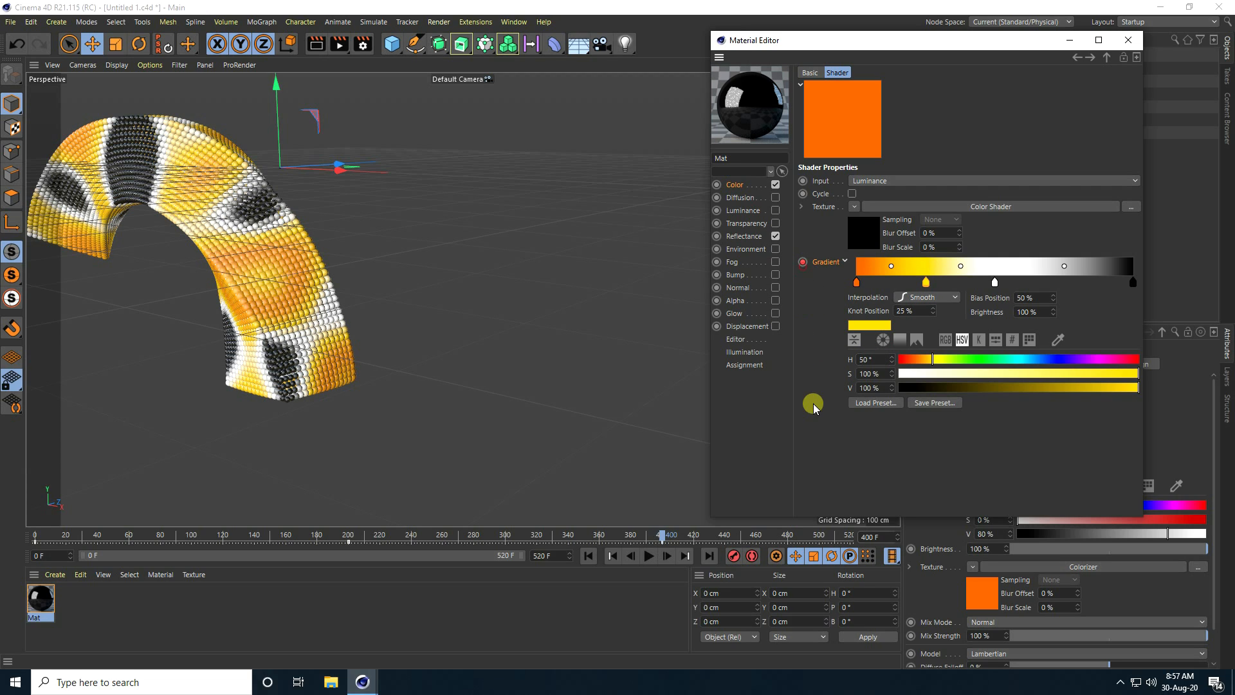
Step: Close the material editor and play the animation from frame 0 to review the gradient's color change
left_click(588, 555)
left_click(647, 556)
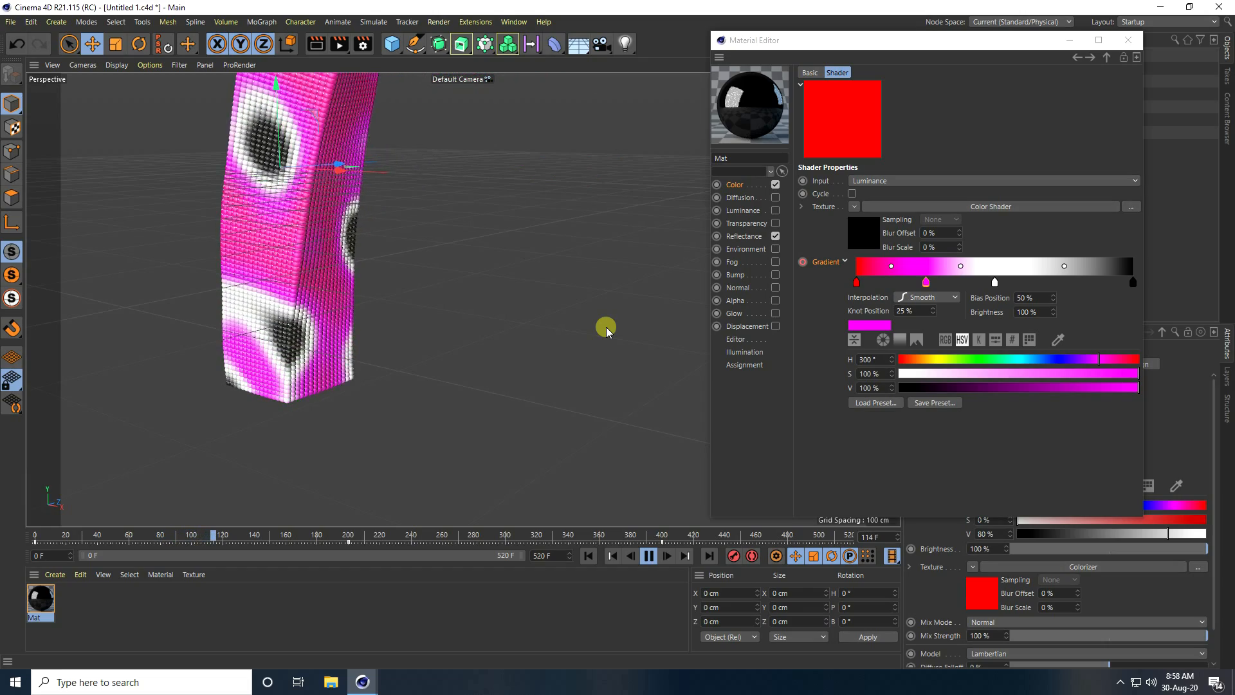
left_click(1128, 40)
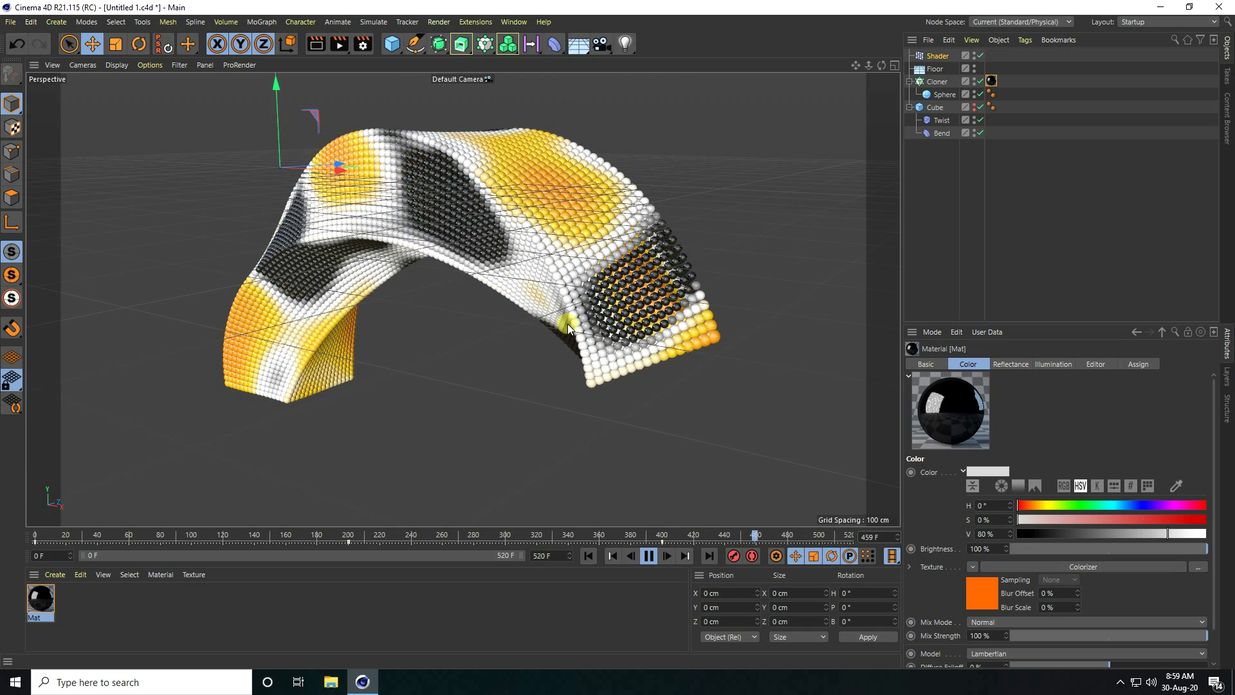
left_click(648, 557)
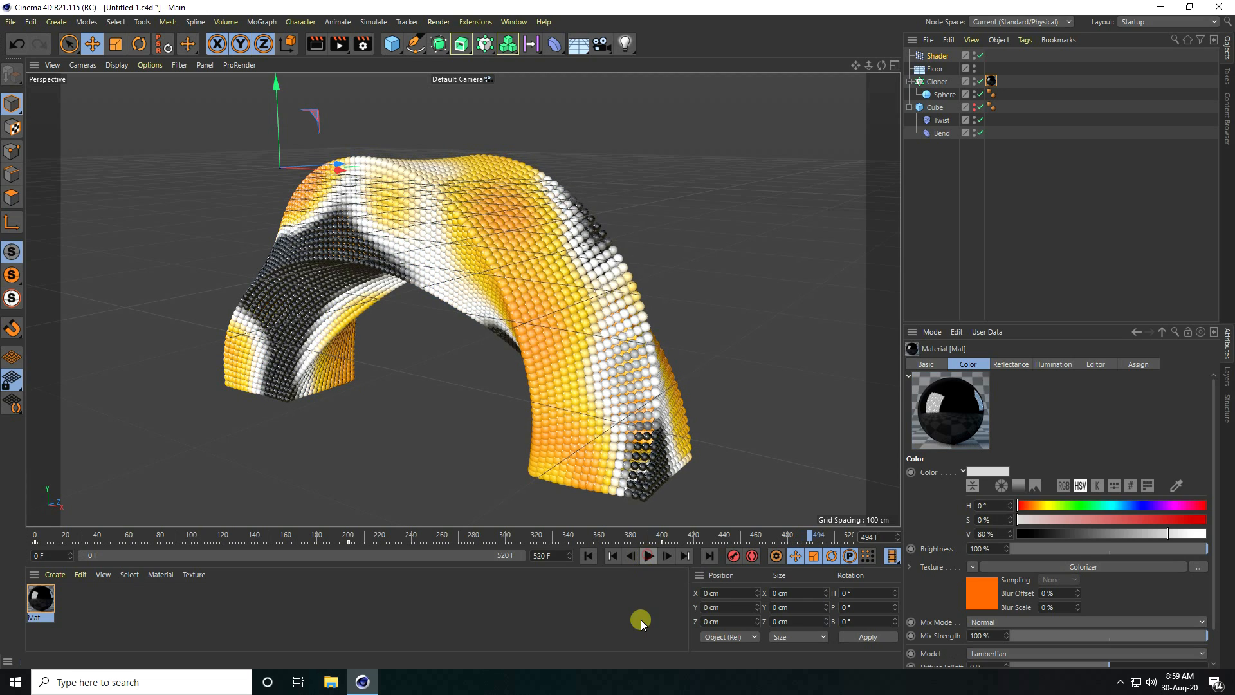
Step: Enable Position on the Shader effector and keyframe its P.X and P.Z at 0 cm at frame 0
left_click(928, 61)
left_click(1035, 365)
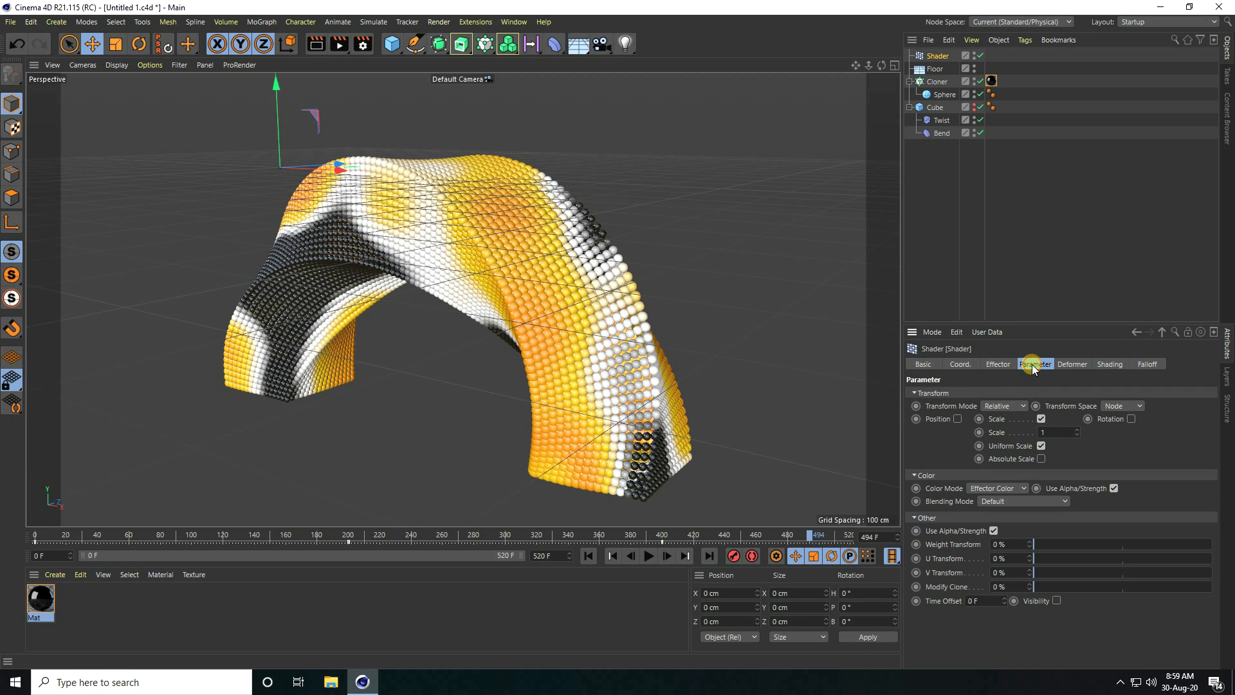
left_click(956, 421)
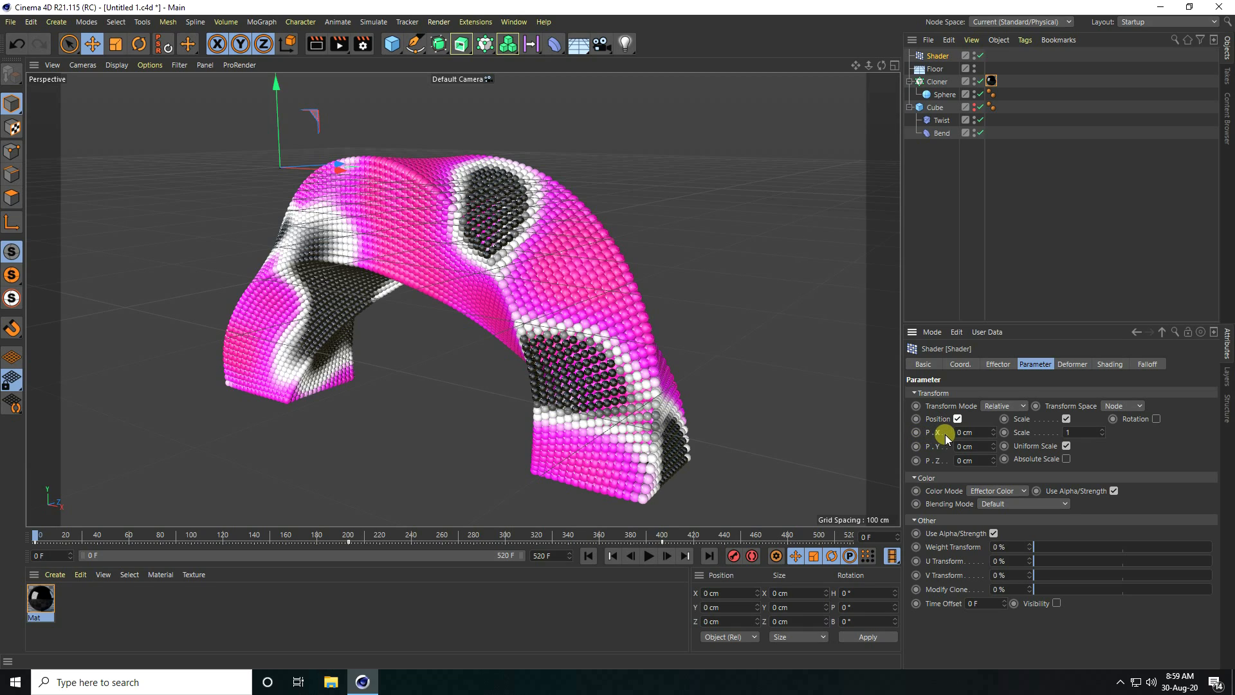
left_click(916, 432, "ctrl")
left_click(916, 461, "ctrl")
Step: Go to frame 250 and keyframe the Shader effector's P.X and P.Z at 100 cm
key("Return")
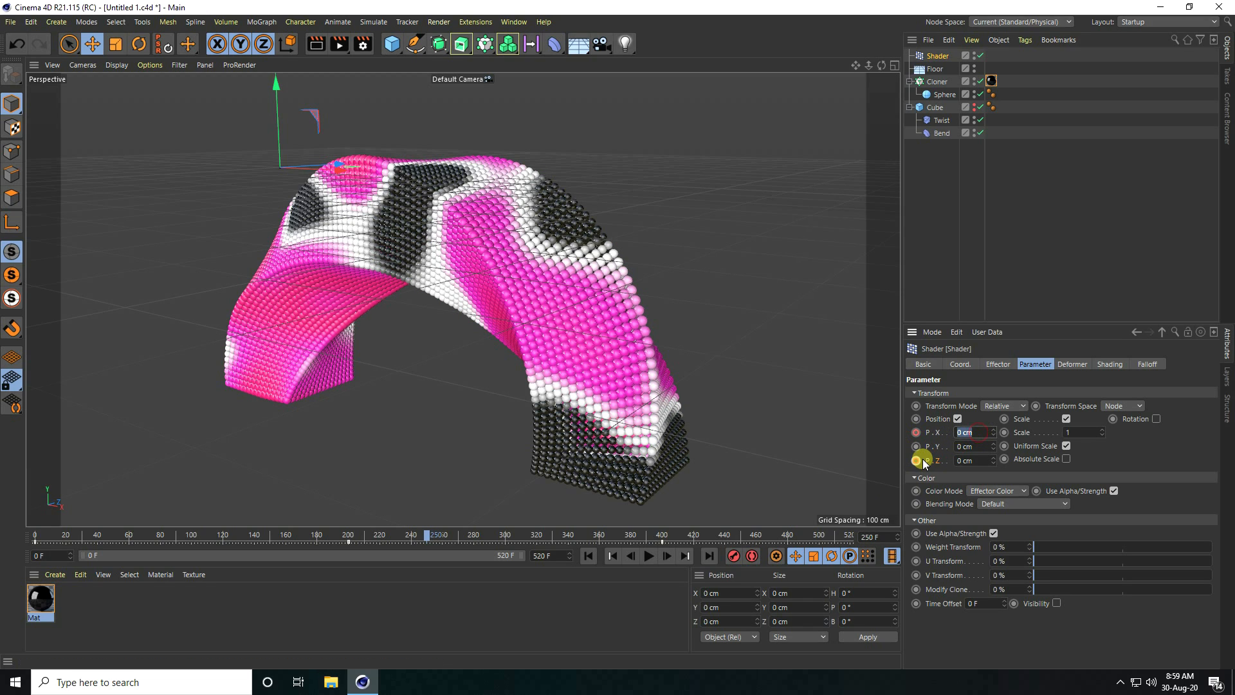
key("Return")
left_click(984, 460)
type("100")
key("Return")
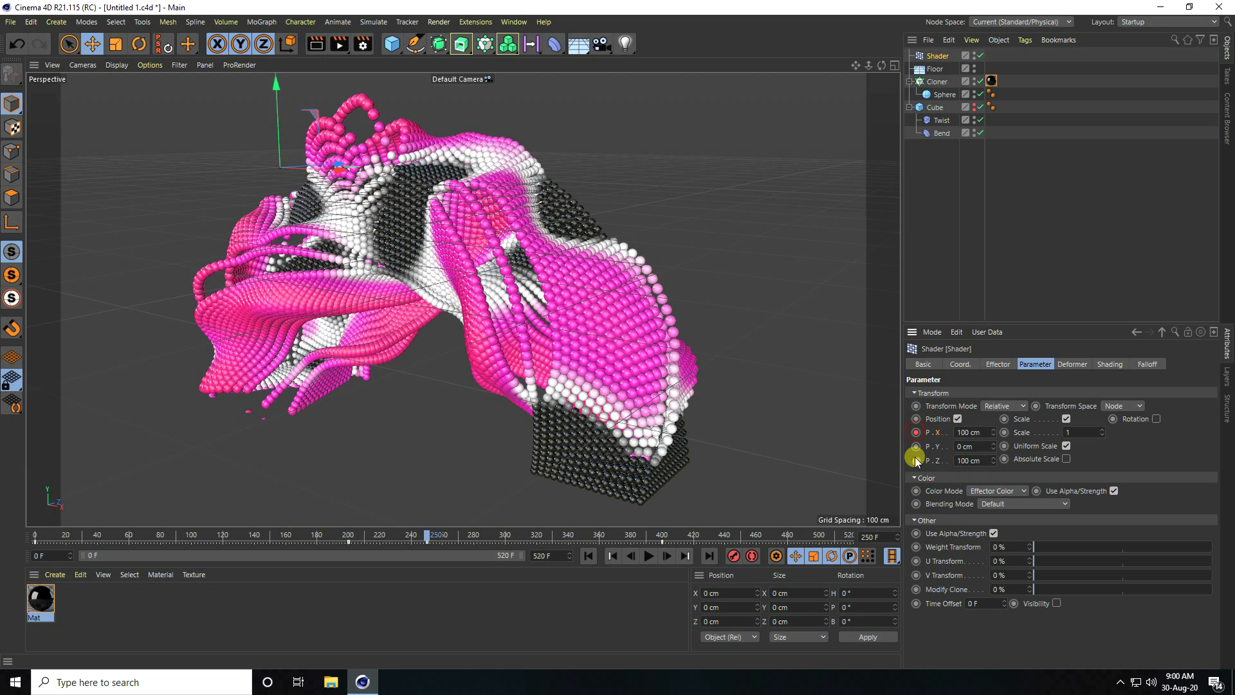
Step: Keyframe the Shader effector's P.X and P.Z at 0 cm at frame 500 and play the animation from frame 0
left_click_drag(886, 535, 812, 543)
type("500")
key("Return")
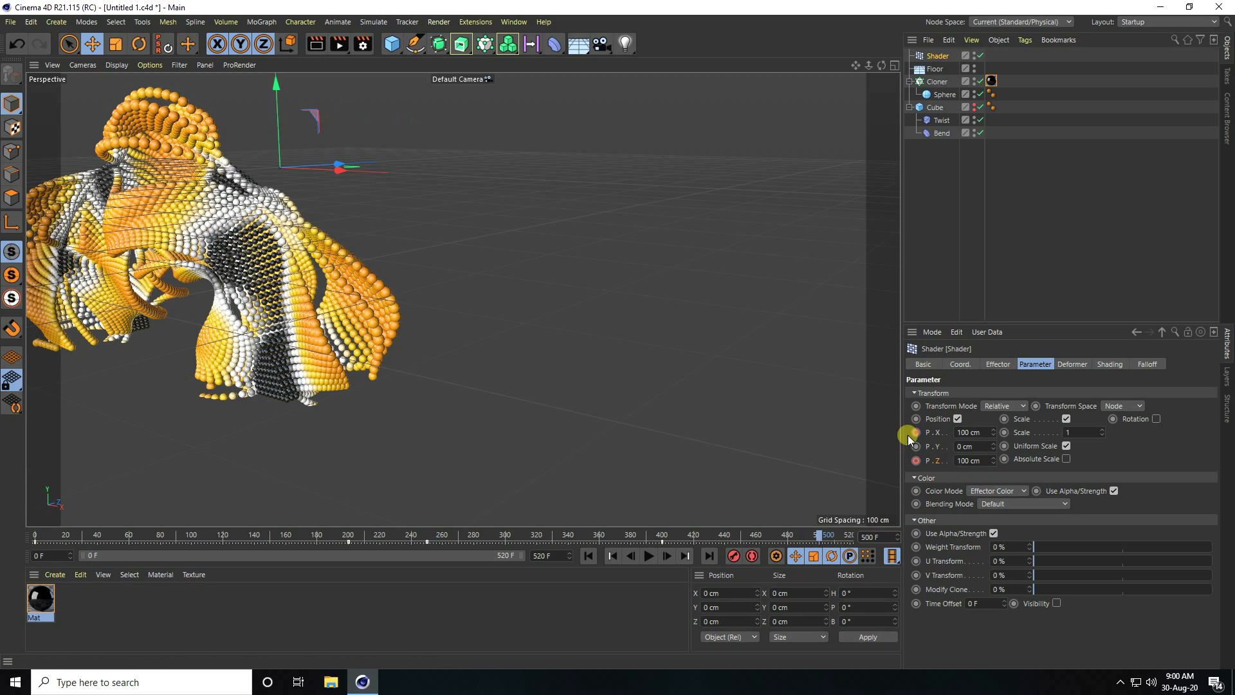
left_click_drag(988, 432, 918, 437)
type("0")
left_click_drag(985, 460, 945, 460)
type("0")
key("Return")
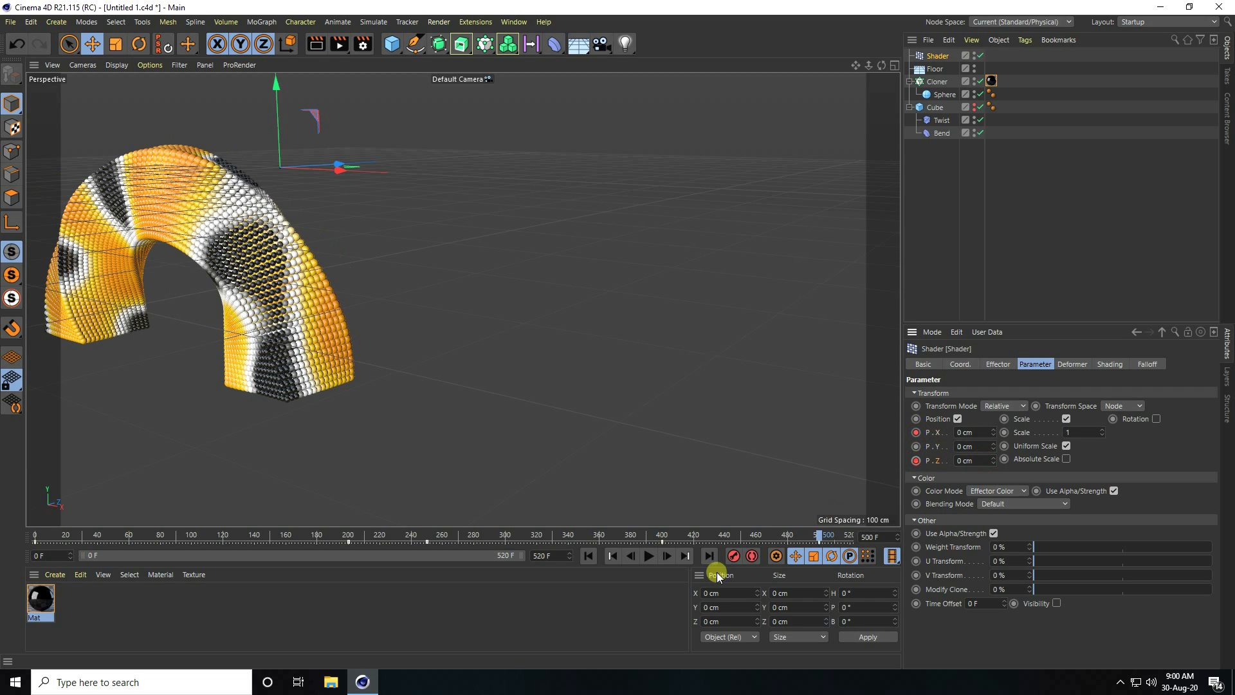
left_click(589, 556)
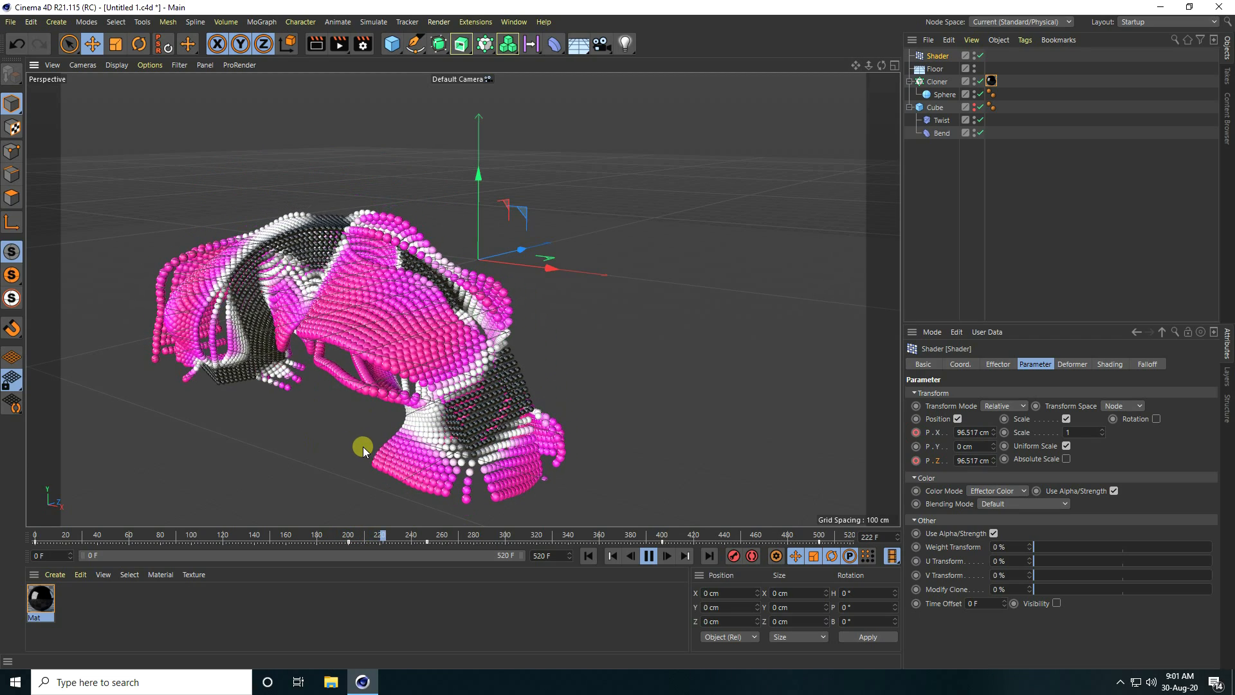
left_click(646, 557)
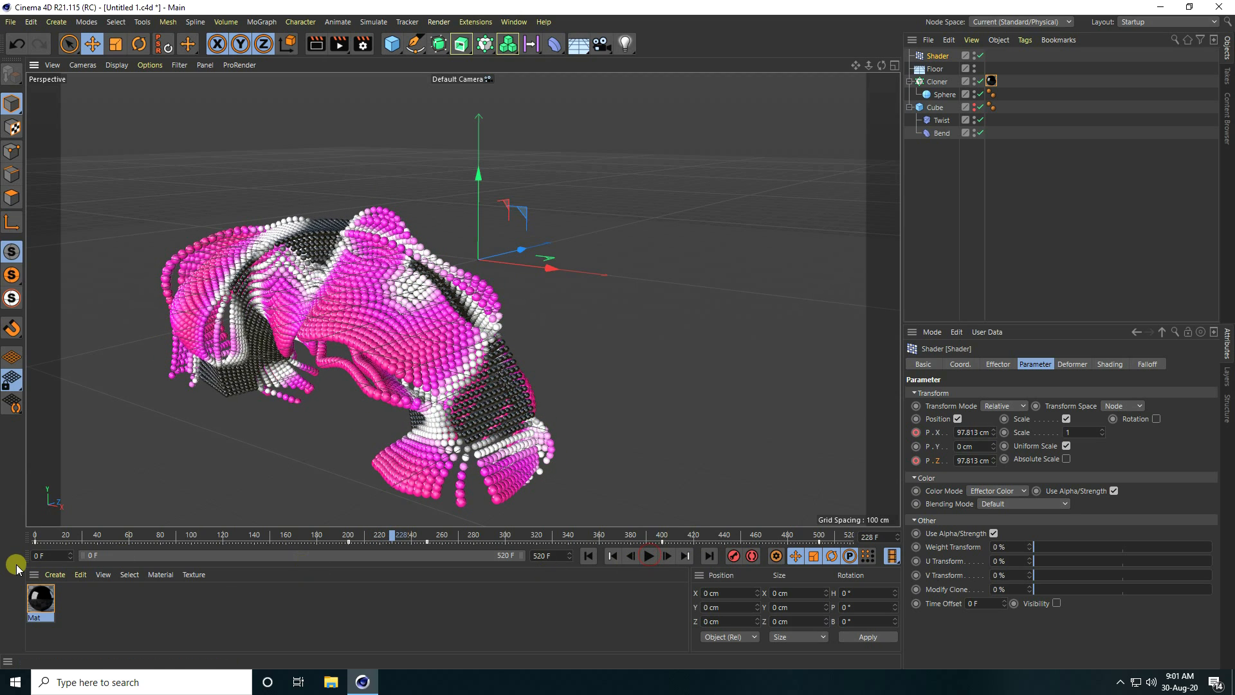
Step: Create a new default material and set its color to black with V at 0%
left_click(56, 575)
left_click(76, 426)
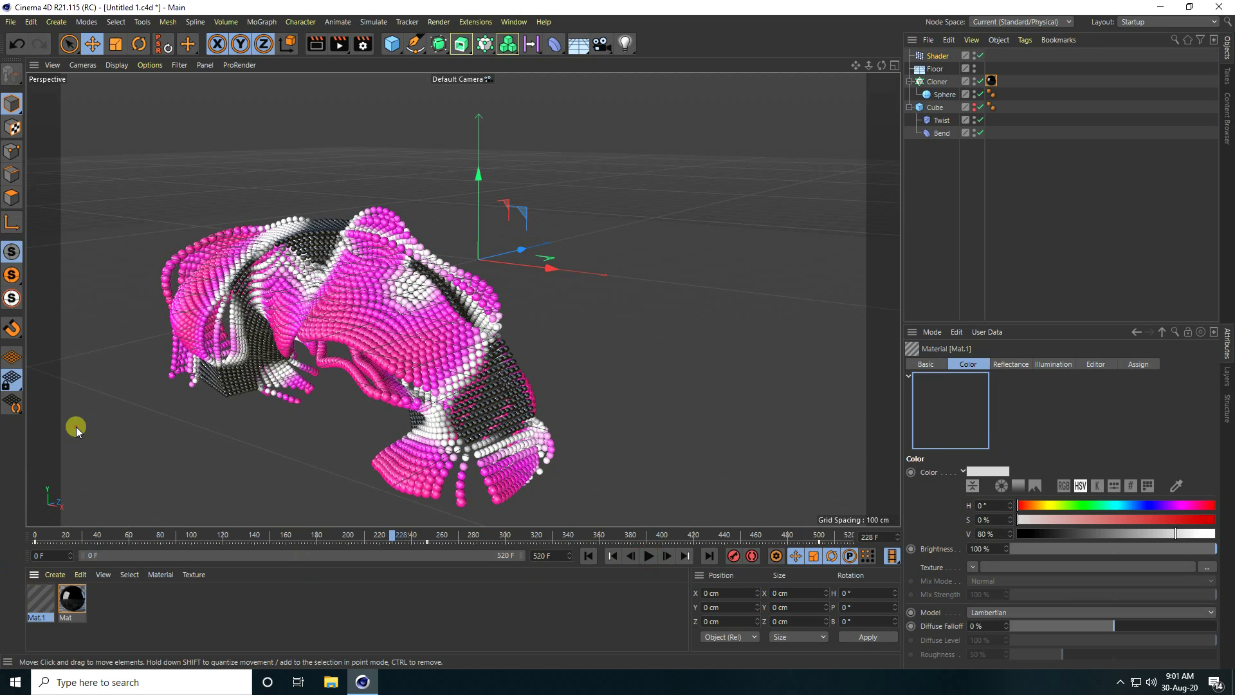
double_click(40, 598)
left_click(218, 232)
left_click(397, 198)
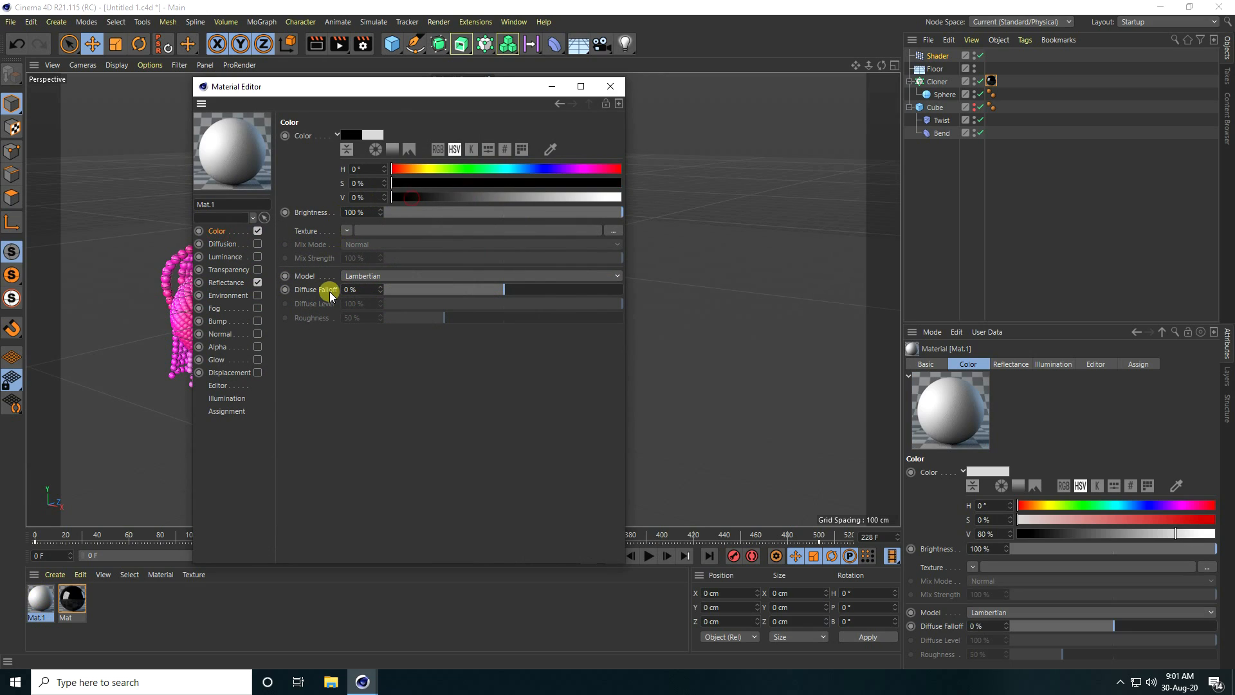
Step: Add a Reflection (Legacy) layer to the black material, set its layer color brightness to 30% and adjust its roughness
left_click(226, 283)
left_click(297, 163)
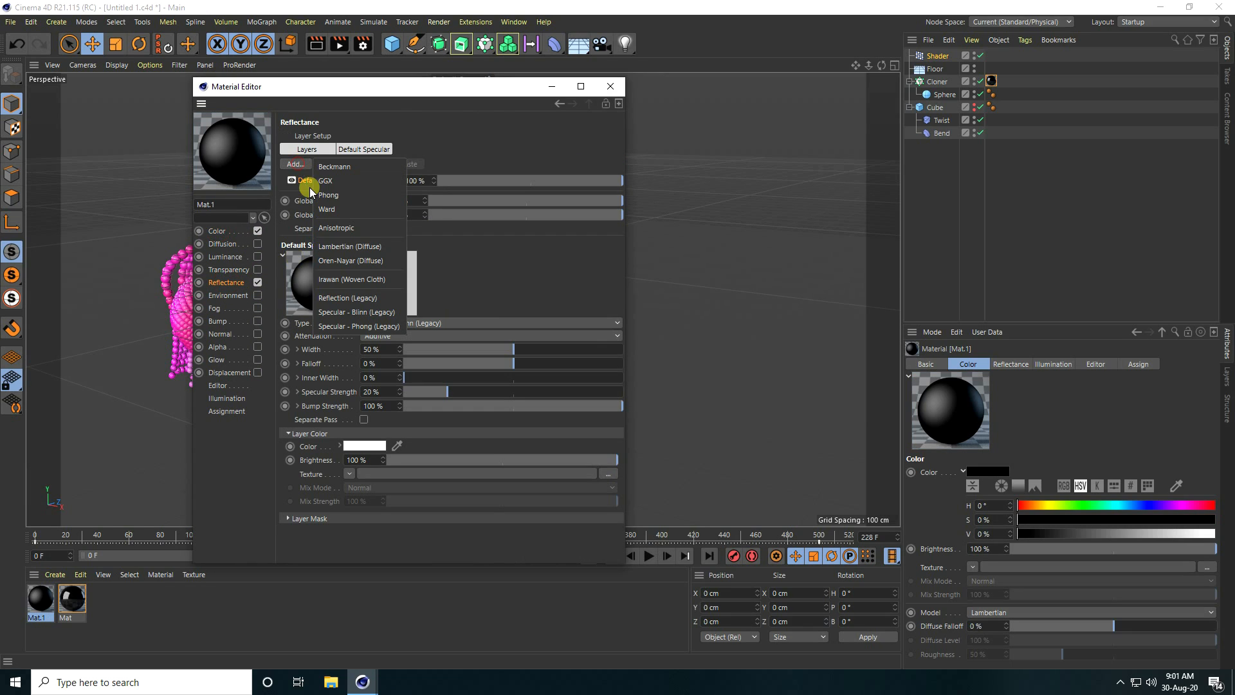
left_click(341, 297)
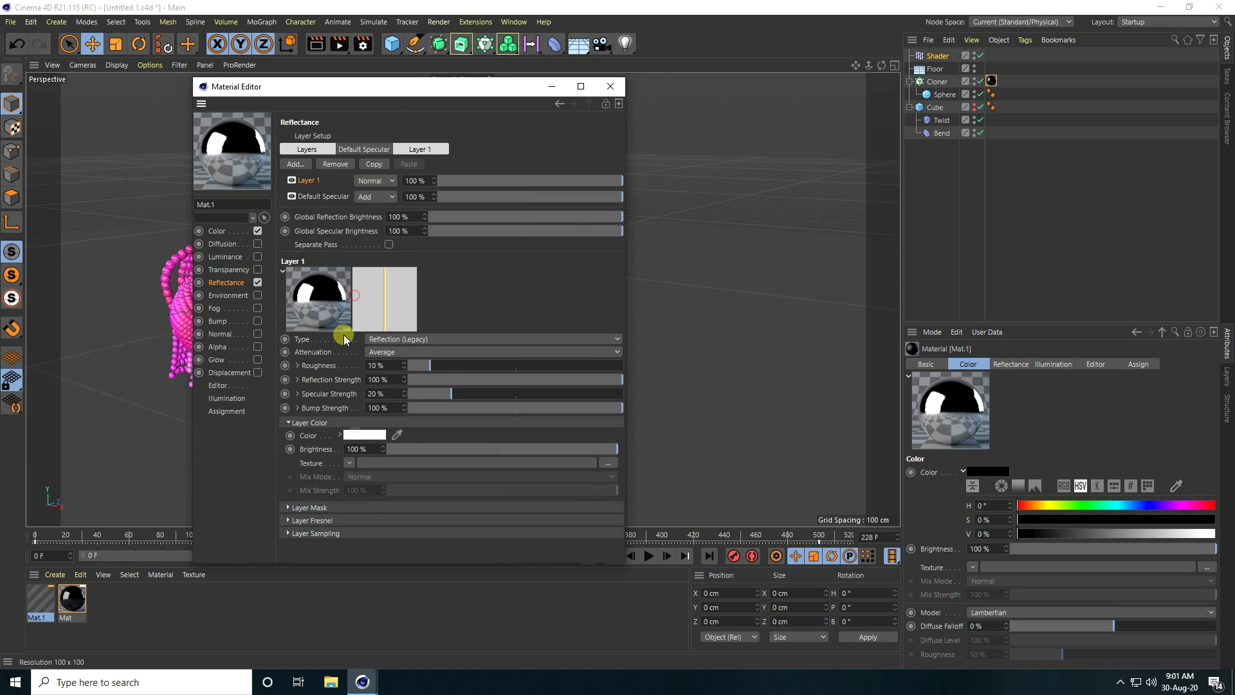
double_click(364, 448)
type("30")
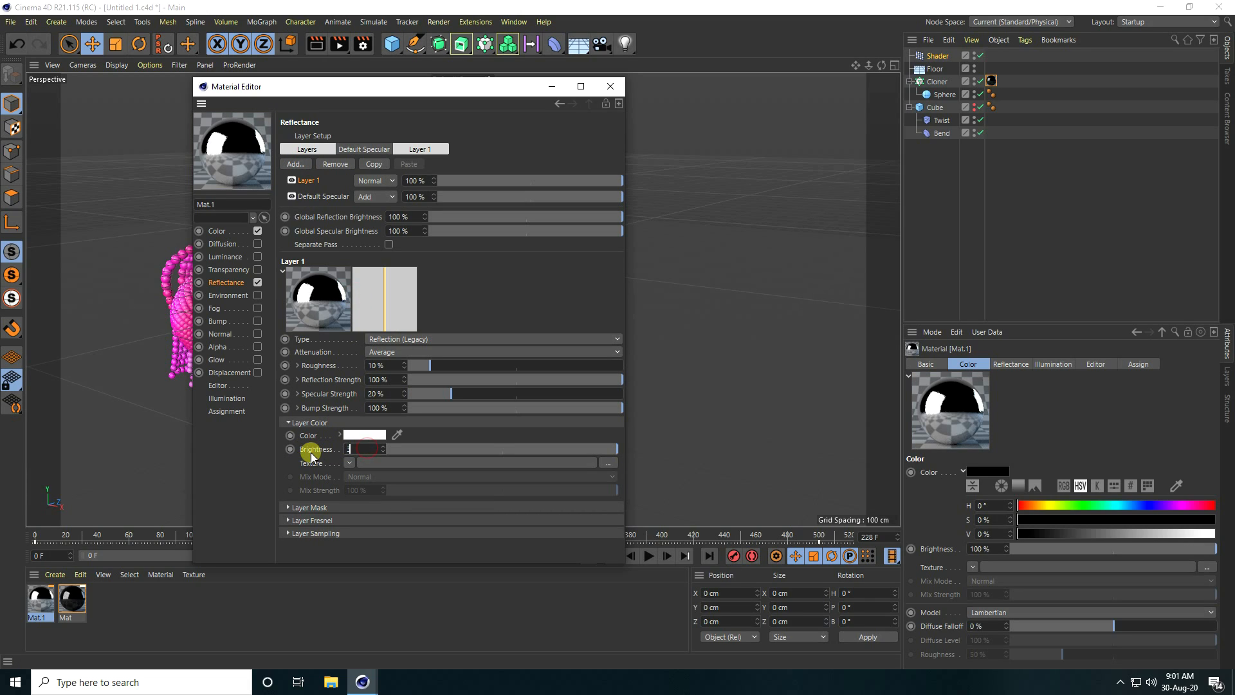
key("Return")
double_click(374, 366)
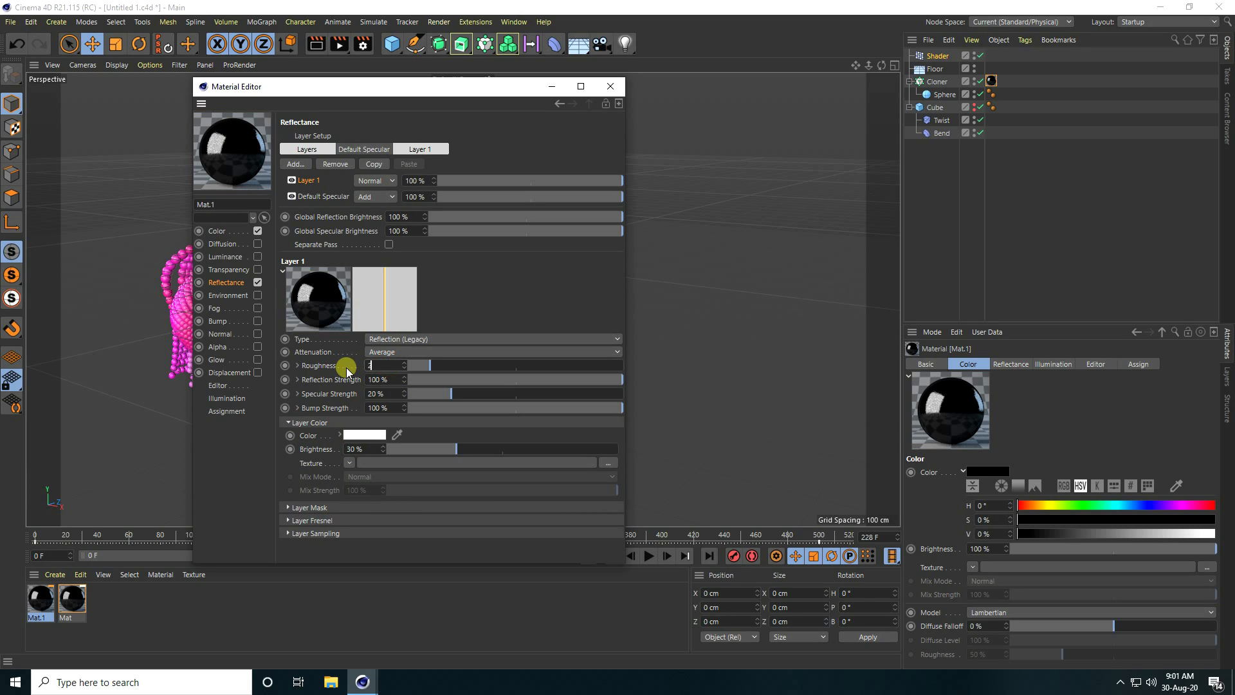
key("Return")
Step: Close the material editor and apply the black reflective material to the Floor
left_click(615, 90)
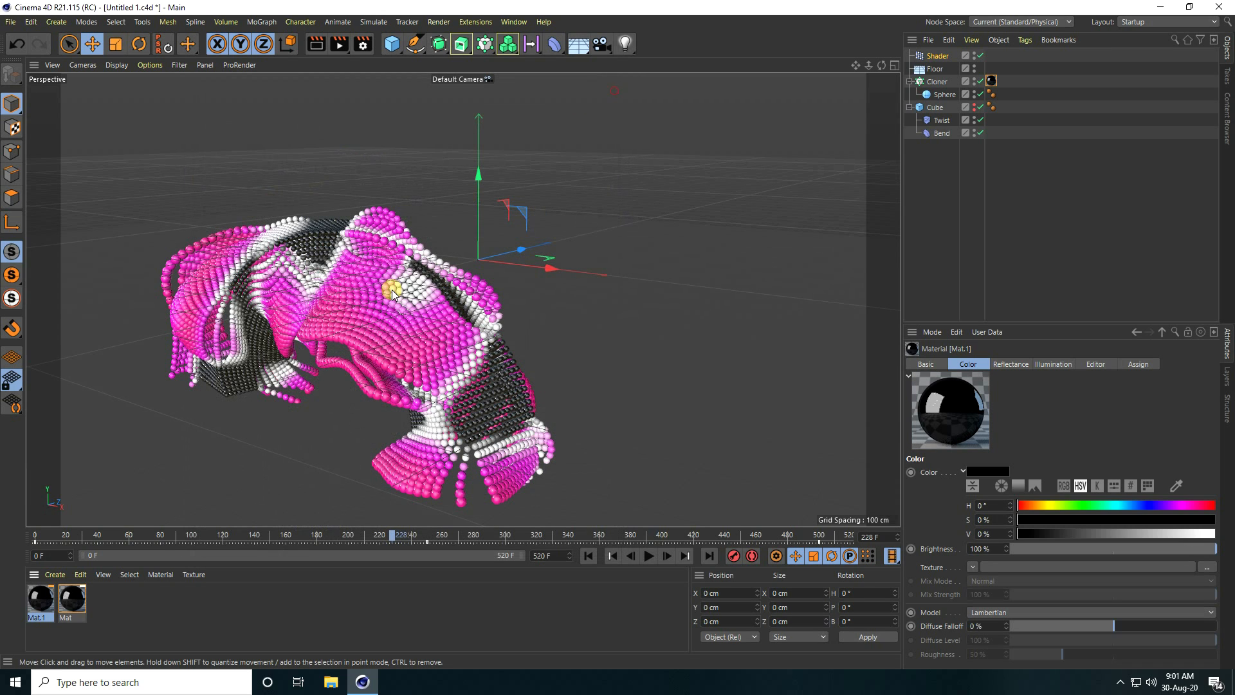
left_click_drag(163, 505, 934, 68)
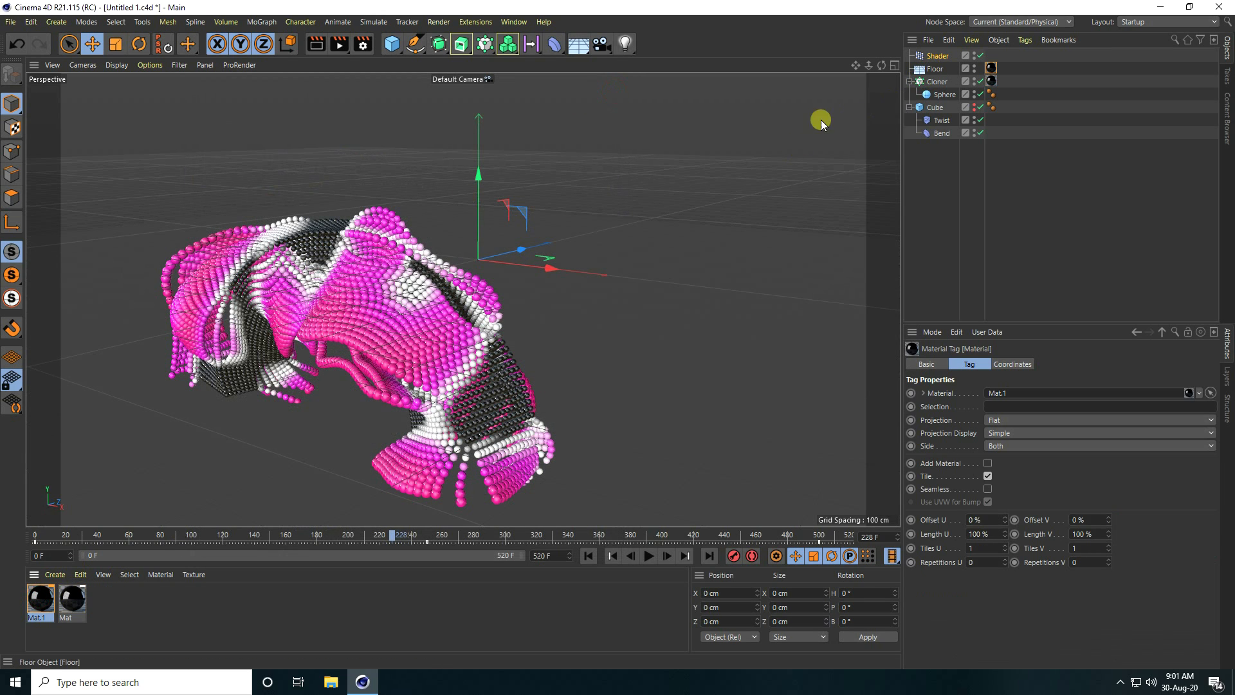
scroll(359, 224, "down", 2)
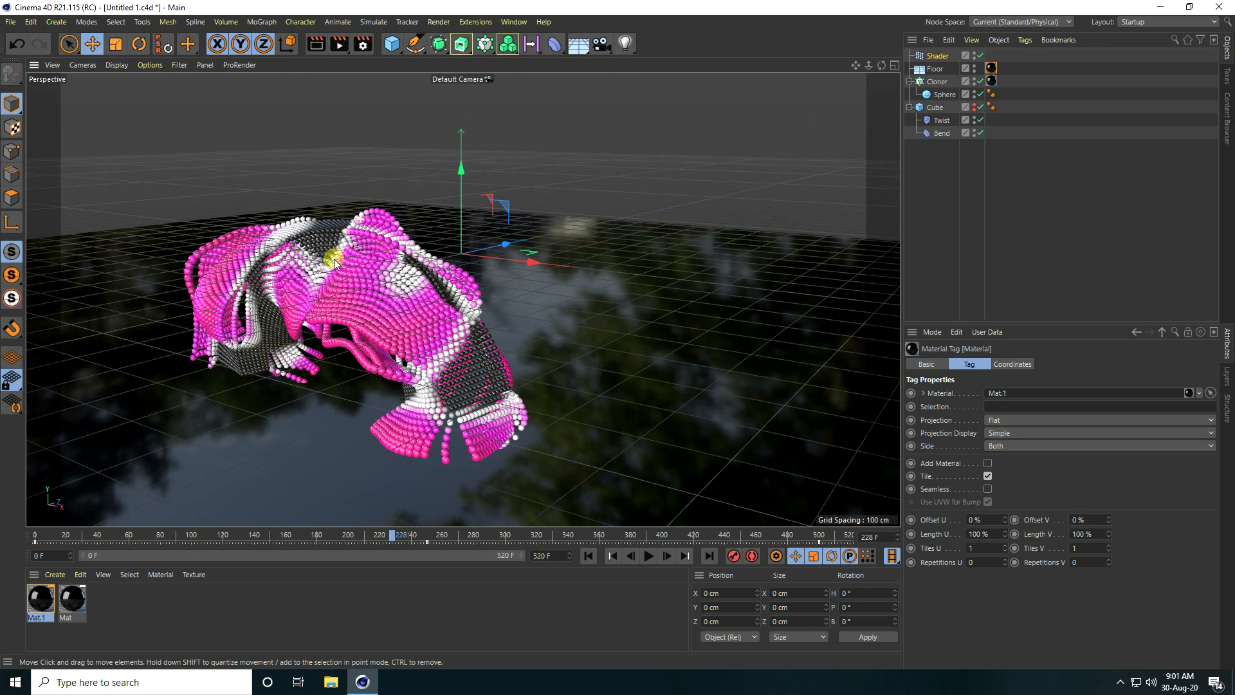
Step: Add a new cube to the scene and set its X, Y and Z sizes to 5000 cm
left_click(392, 45)
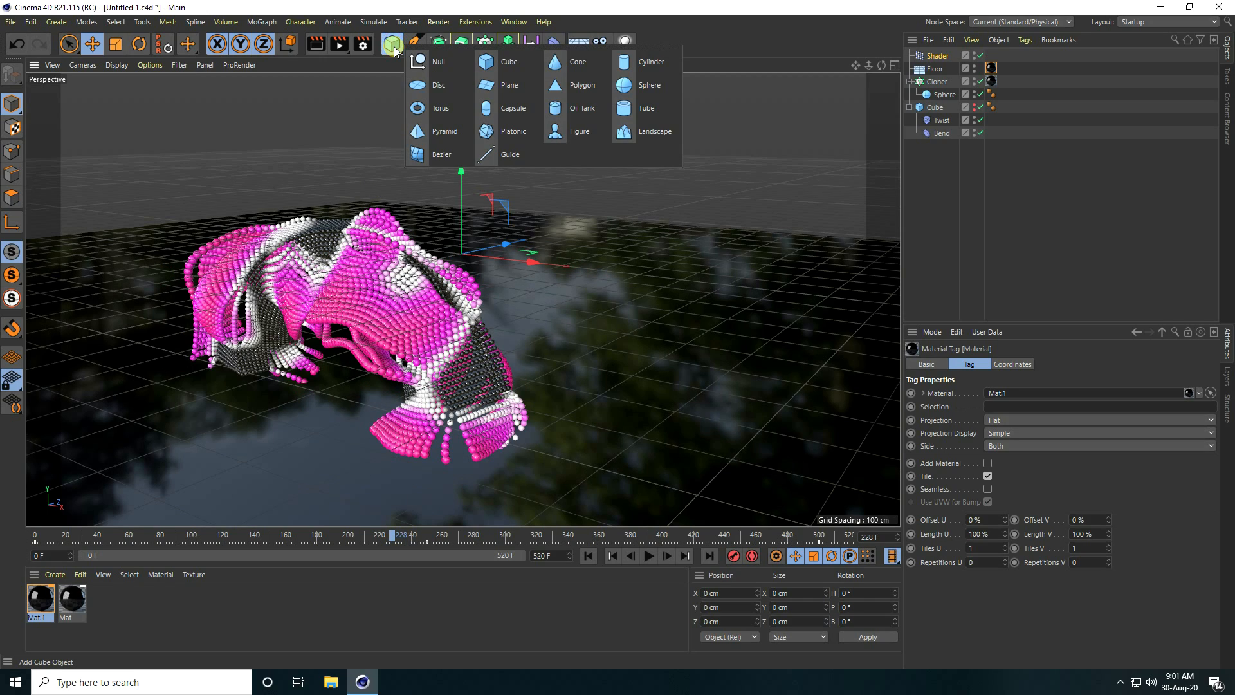
left_click(509, 63)
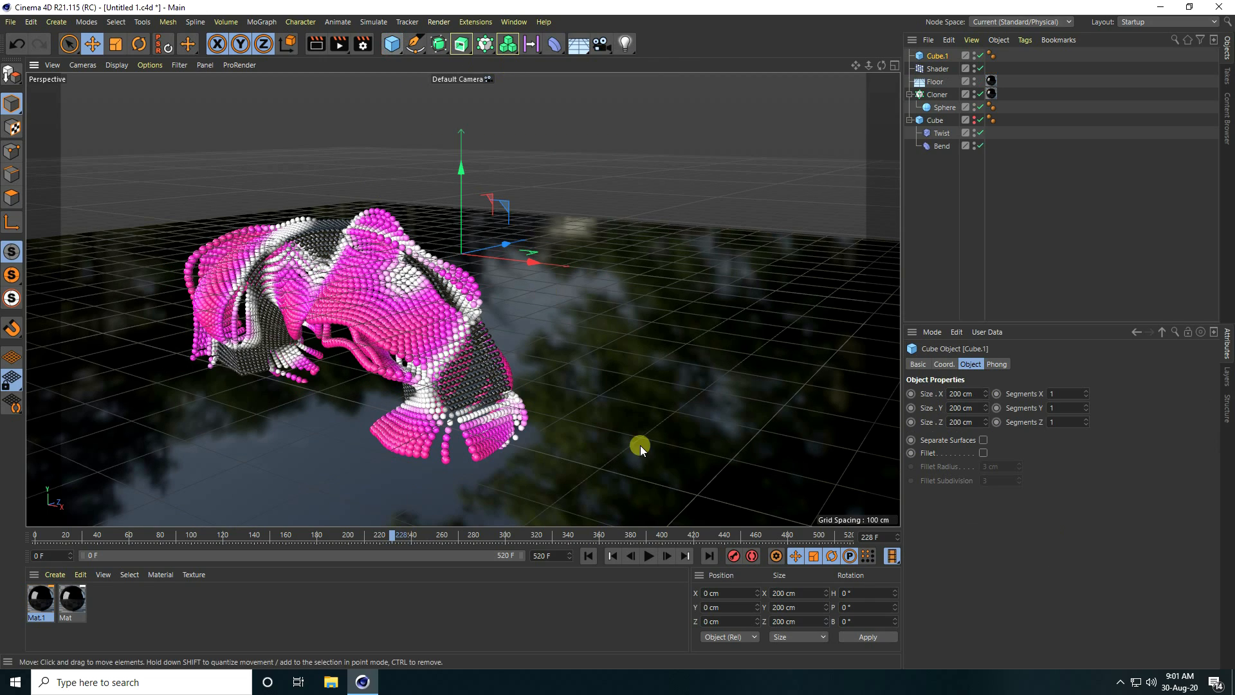
left_click(970, 394)
type("5000")
left_click(978, 408)
type("5000")
key("Tab")
type("5000")
key("Return")
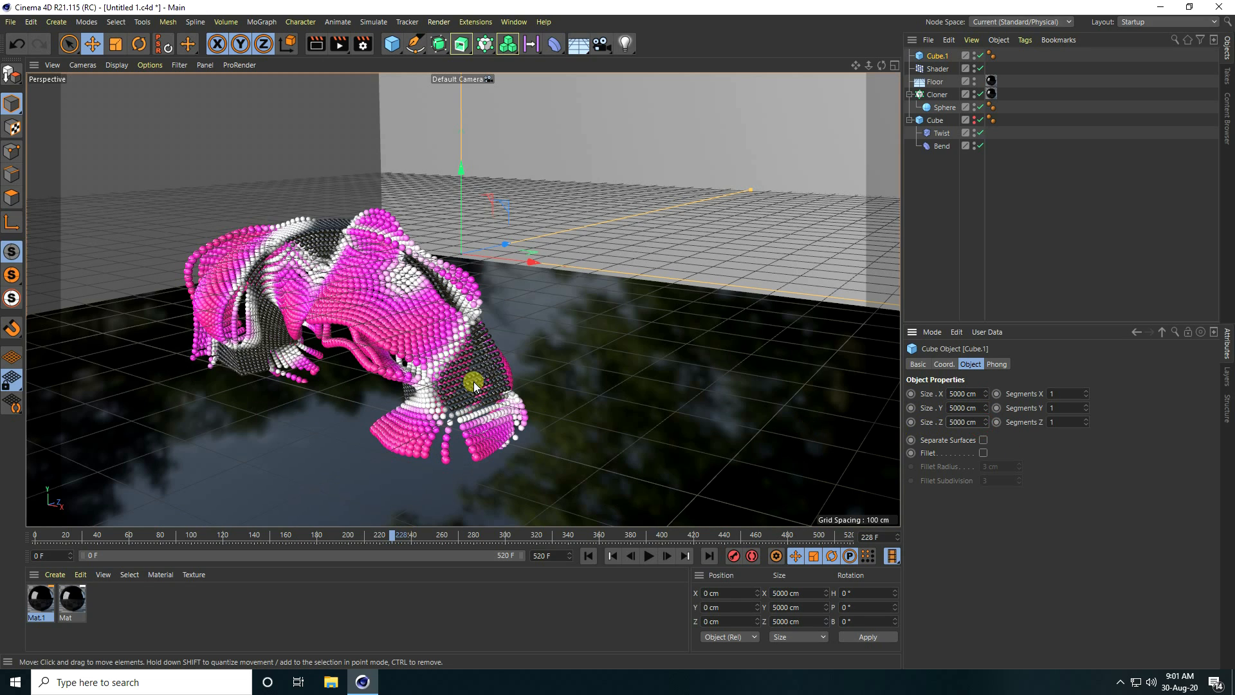
Step: Make the large cube editable and delete the two side faces nearest the view
left_click(13, 76)
left_click(13, 203)
left_click_drag(302, 273, 382, 289, "alt")
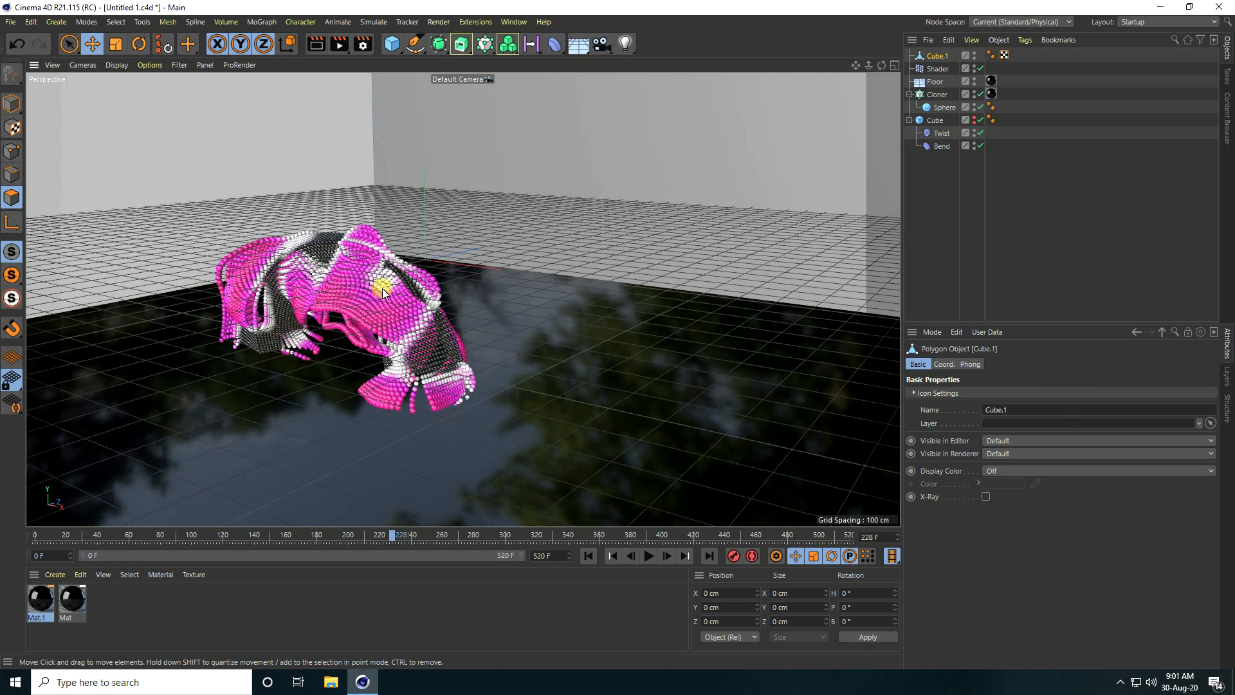
scroll(382, 288, "down", 15)
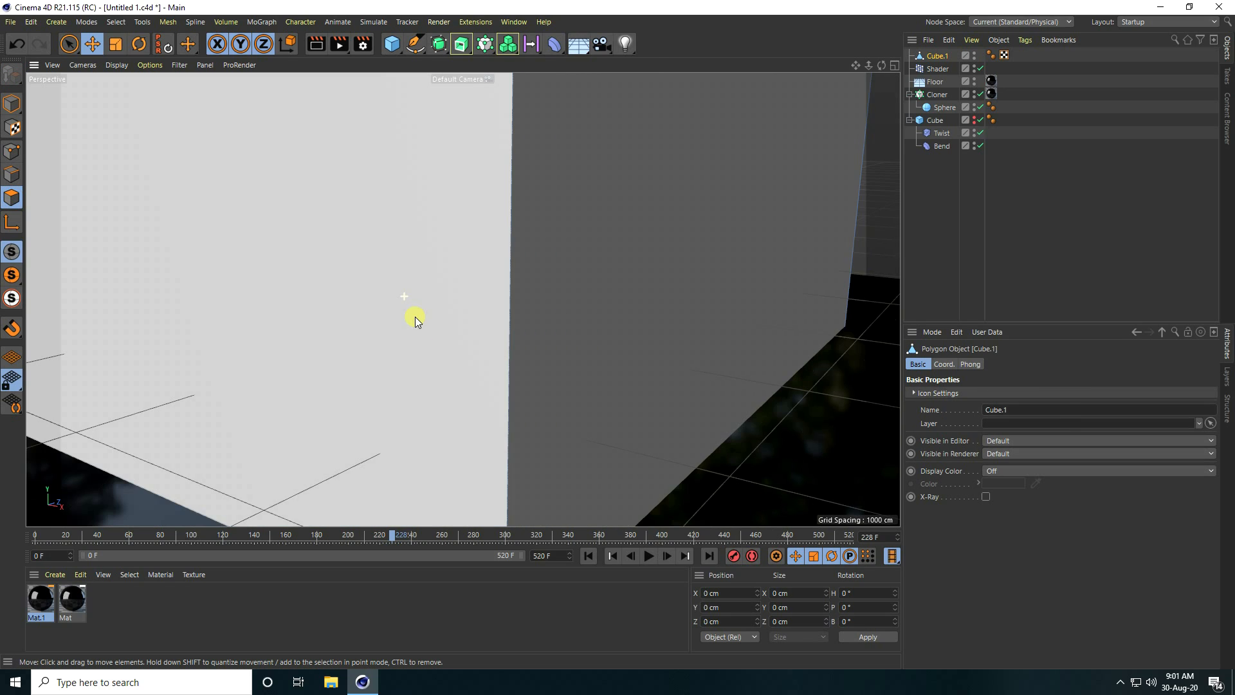
scroll(415, 317, "down", 5)
left_click(311, 269)
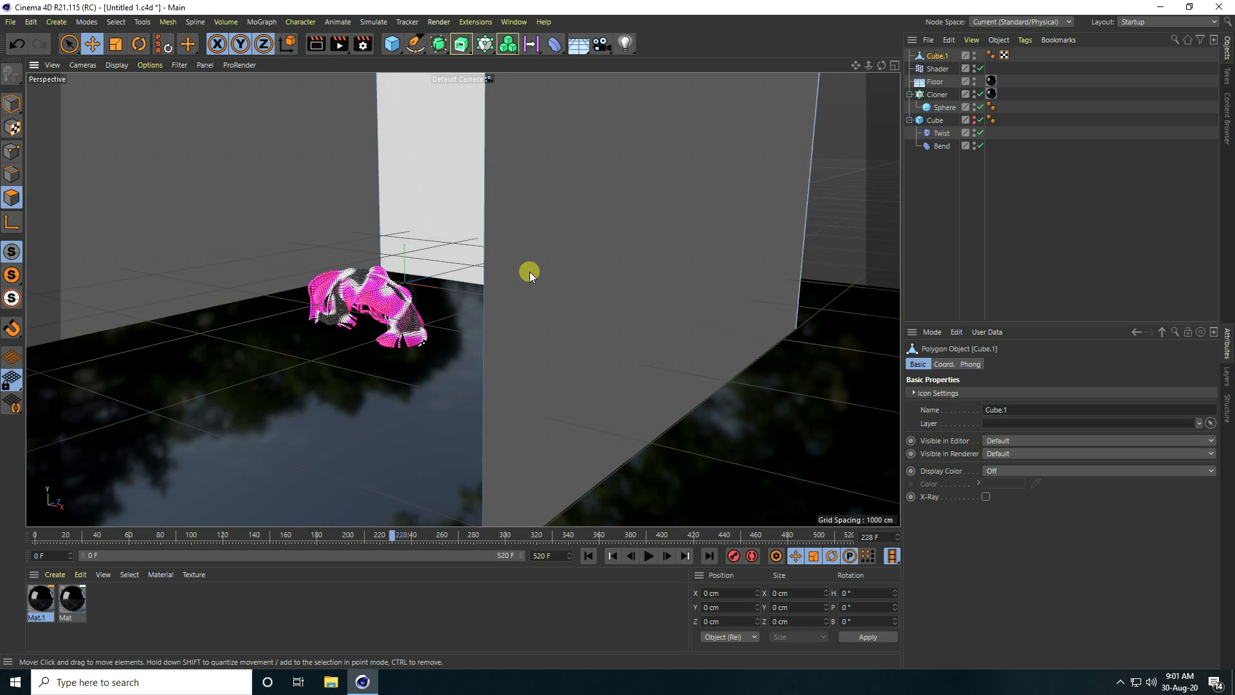
left_click(534, 269)
key("ctrl+z")
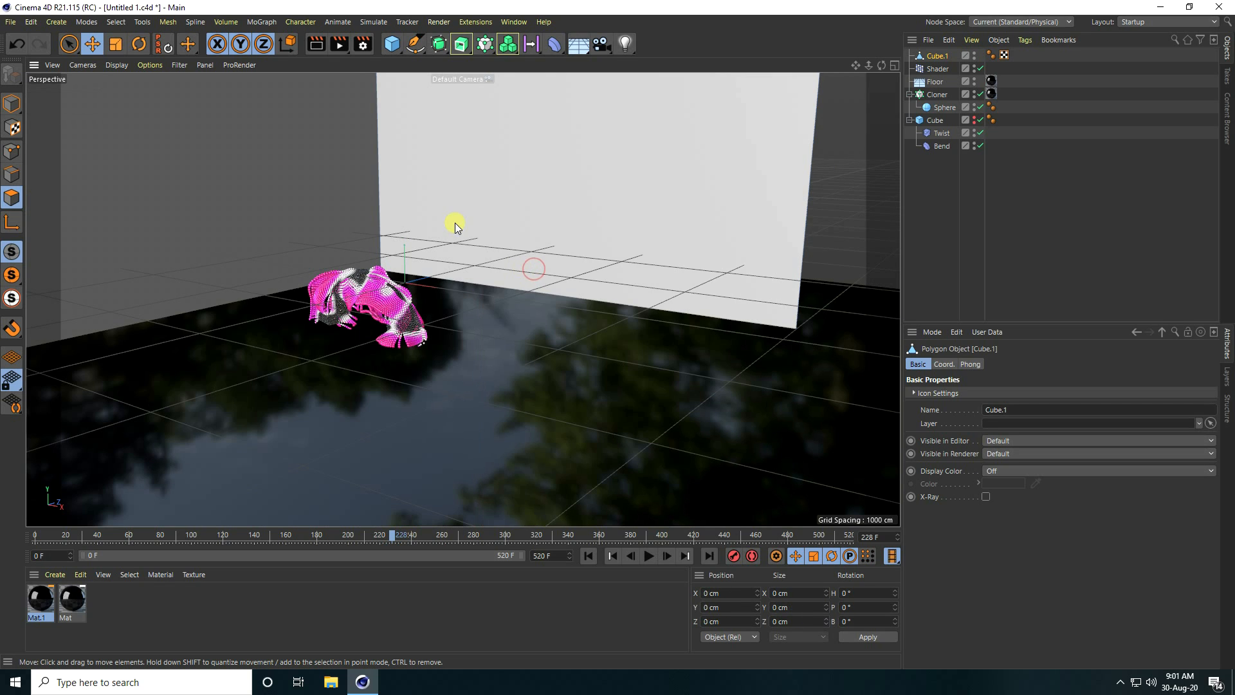
Step: Delete the top face of the large cube and return to model mode with the Move tool
scroll(413, 310, "down", 3)
mouse_move(855, 66)
left_mouse_down()
mouse_move(617, 339)
mouse_move(831, 68)
left_mouse_up()
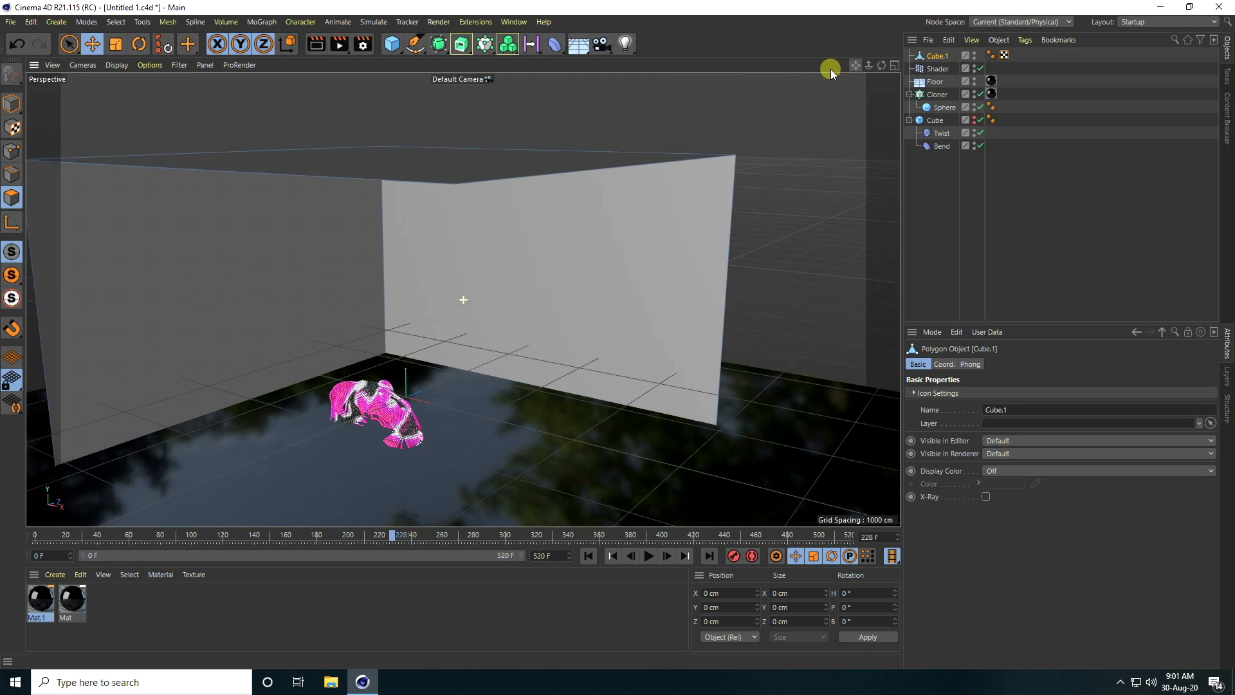
left_click(413, 171)
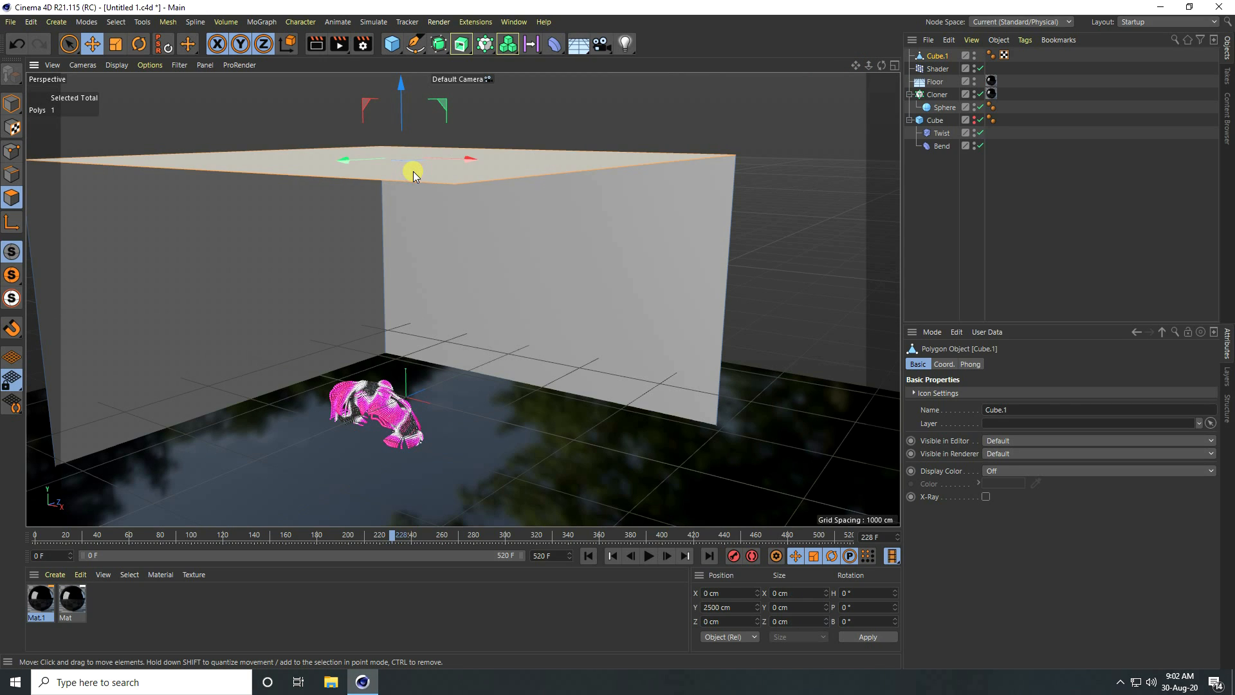
key("Delete")
left_click(11, 102)
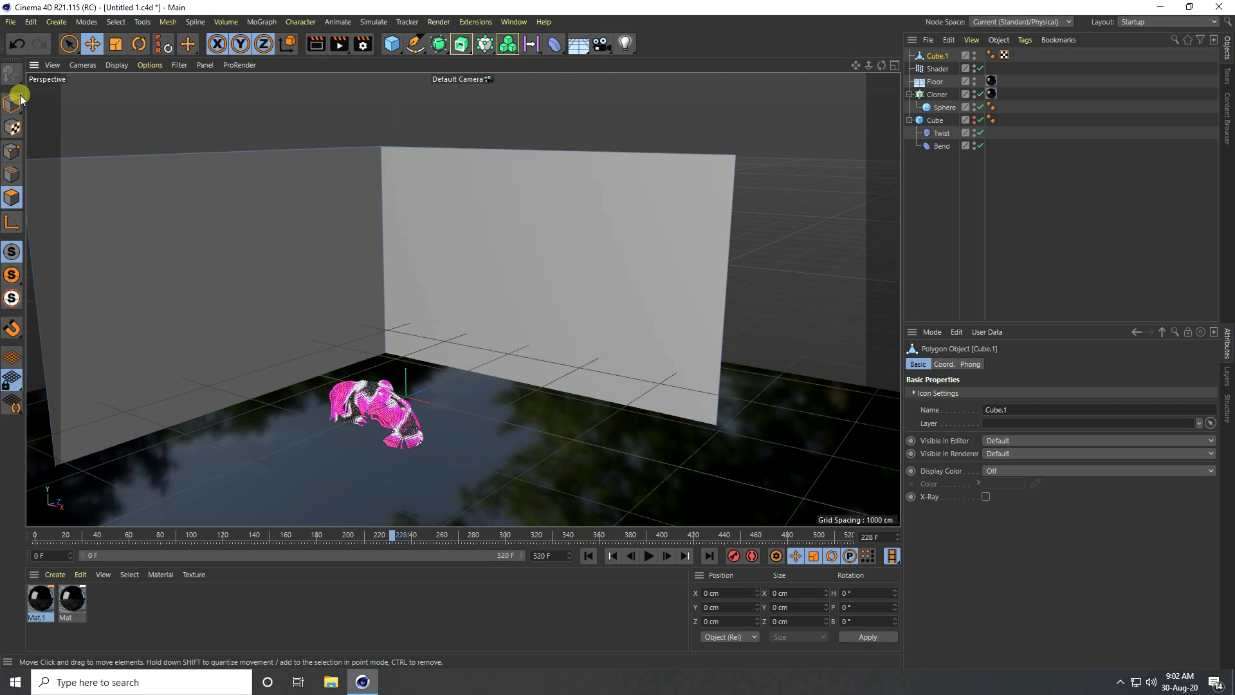
left_click(92, 44)
Step: Create a new default material for the walls and open its Color channel for editing
left_click(55, 575)
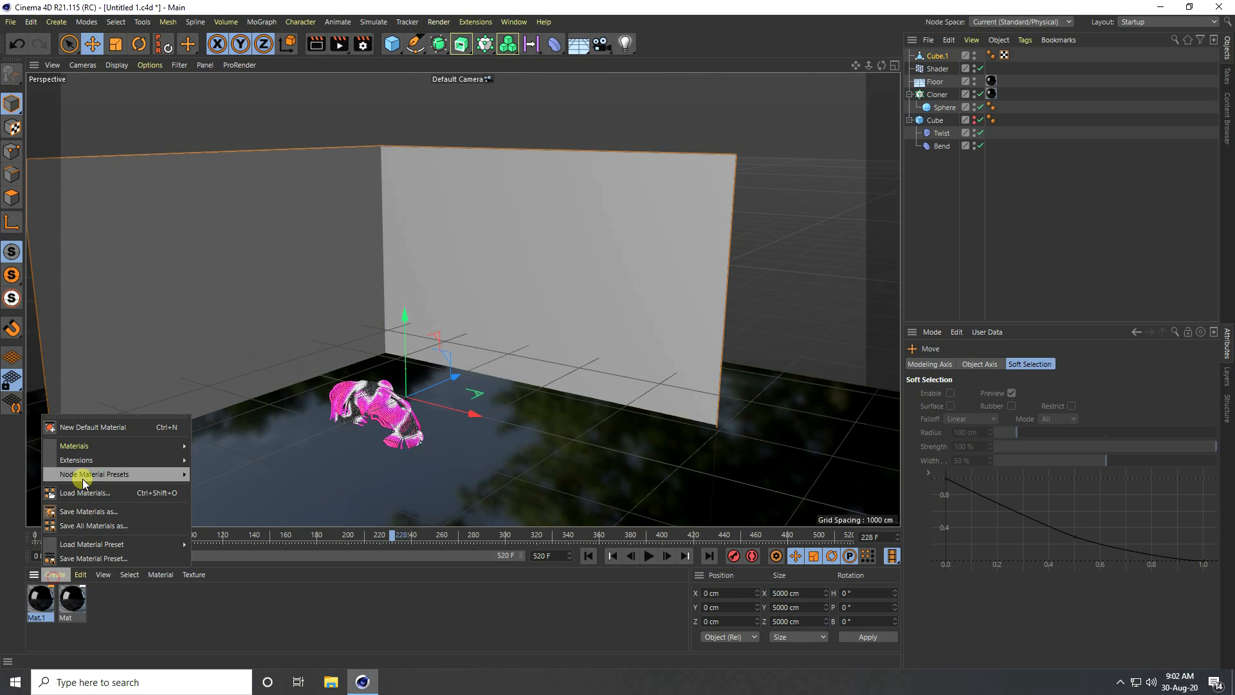
left_click(83, 428)
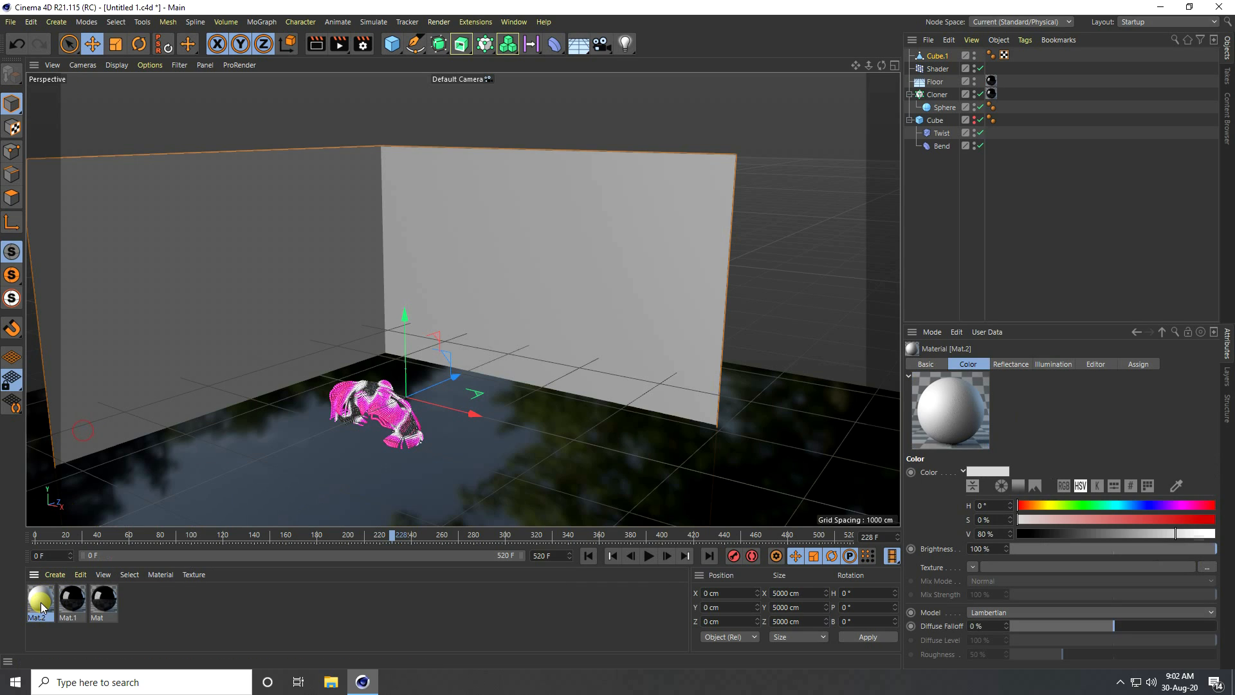
double_click(40, 600)
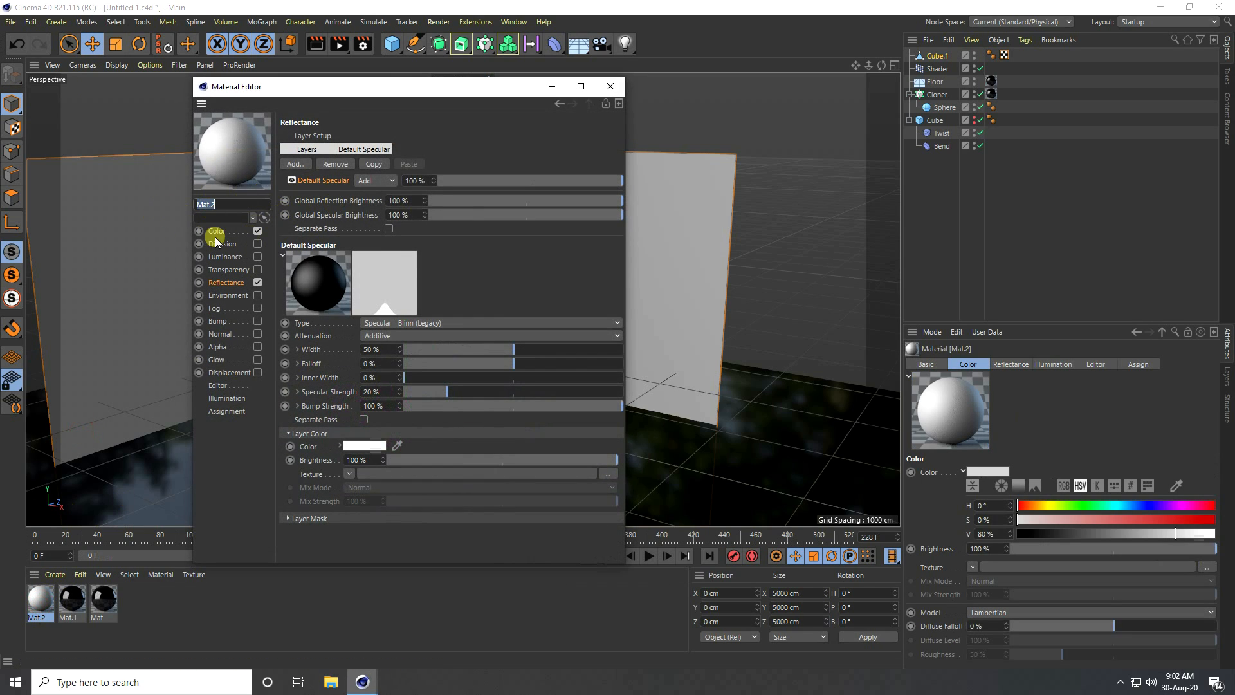
left_click(221, 232)
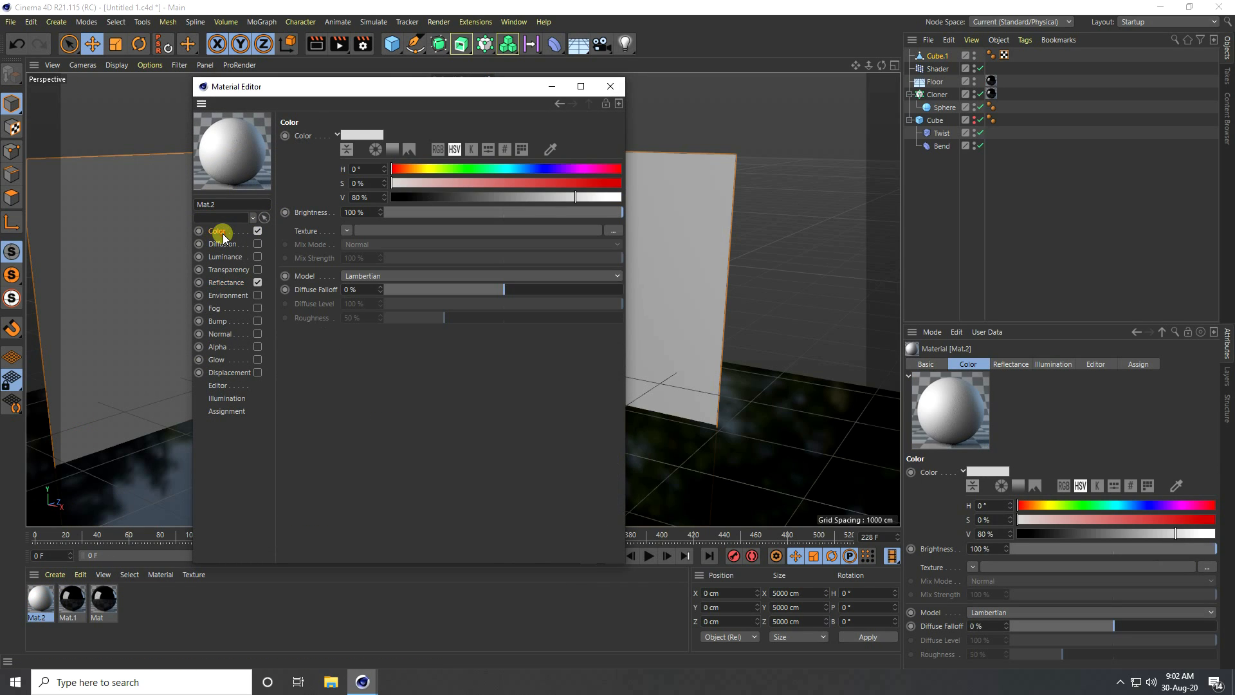
Step: Load grunge-texture03 from the HDRI IMAGES folder as the Color texture of the wall material, without copying it to the project
left_click(609, 230)
left_click(246, 197)
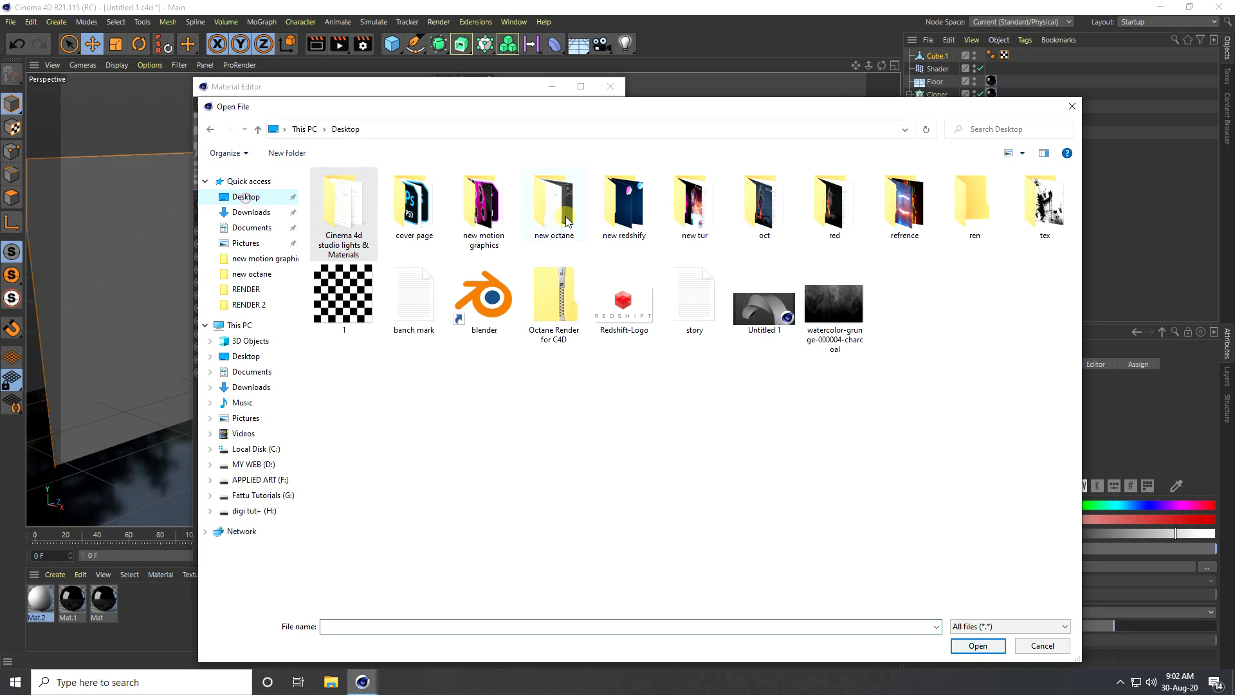
double_click(484, 205)
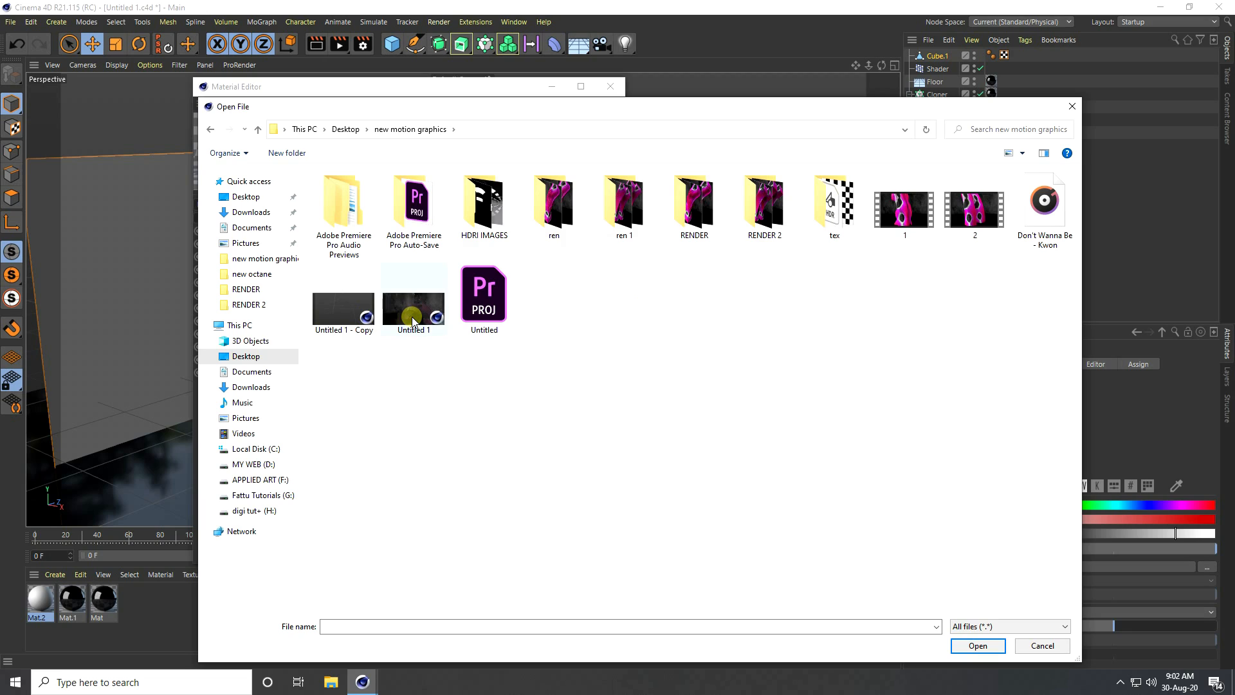
double_click(507, 228)
left_click(819, 232)
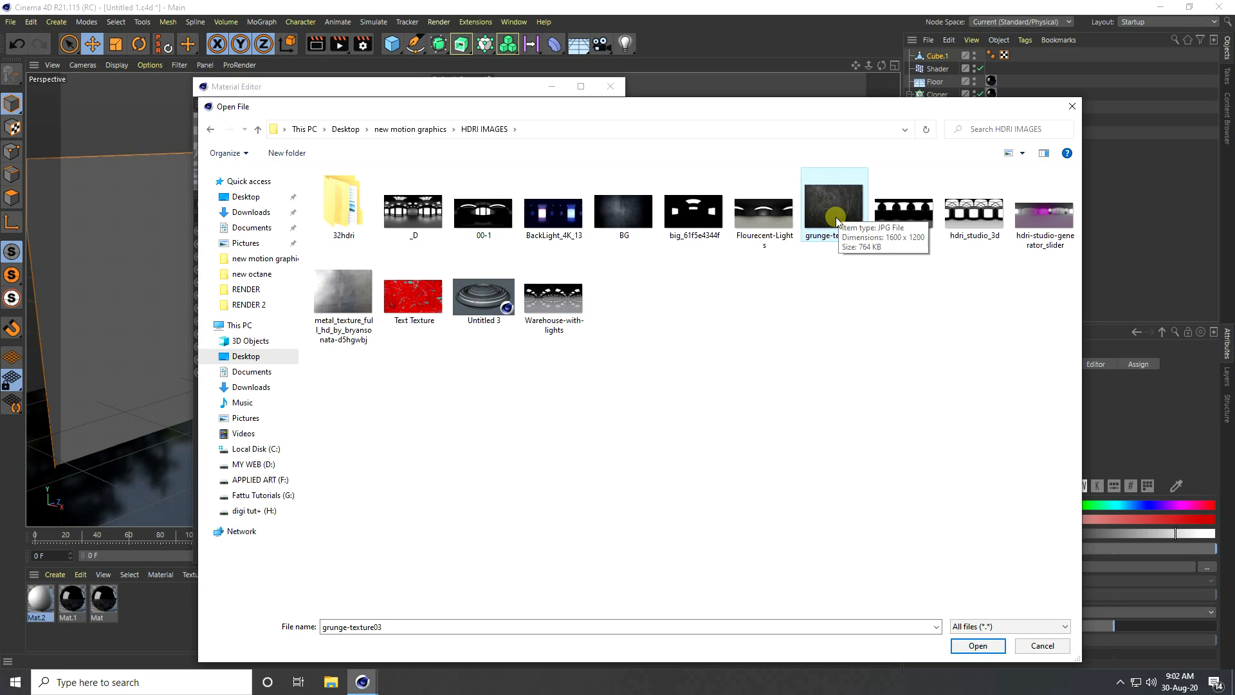
left_click(986, 647)
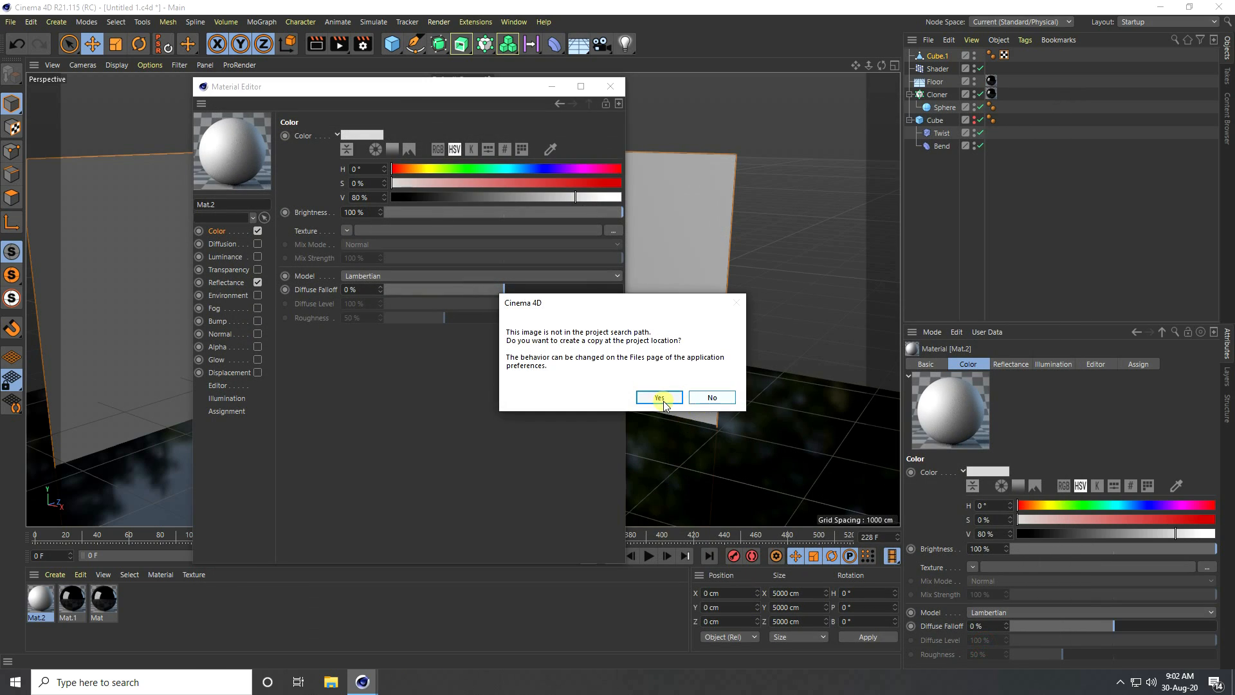
left_click(712, 398)
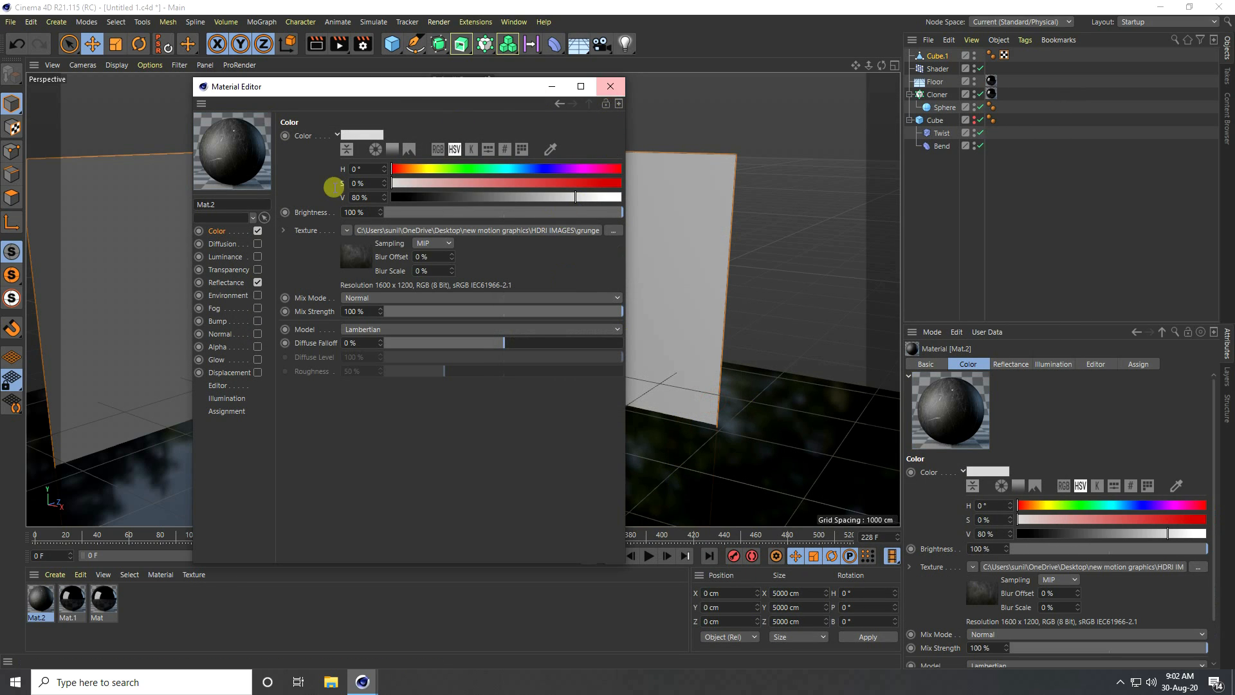
Step: Enable the wall material's Bump channel and load grunge-texture03 as its texture, declining the project copy
left_click(257, 320)
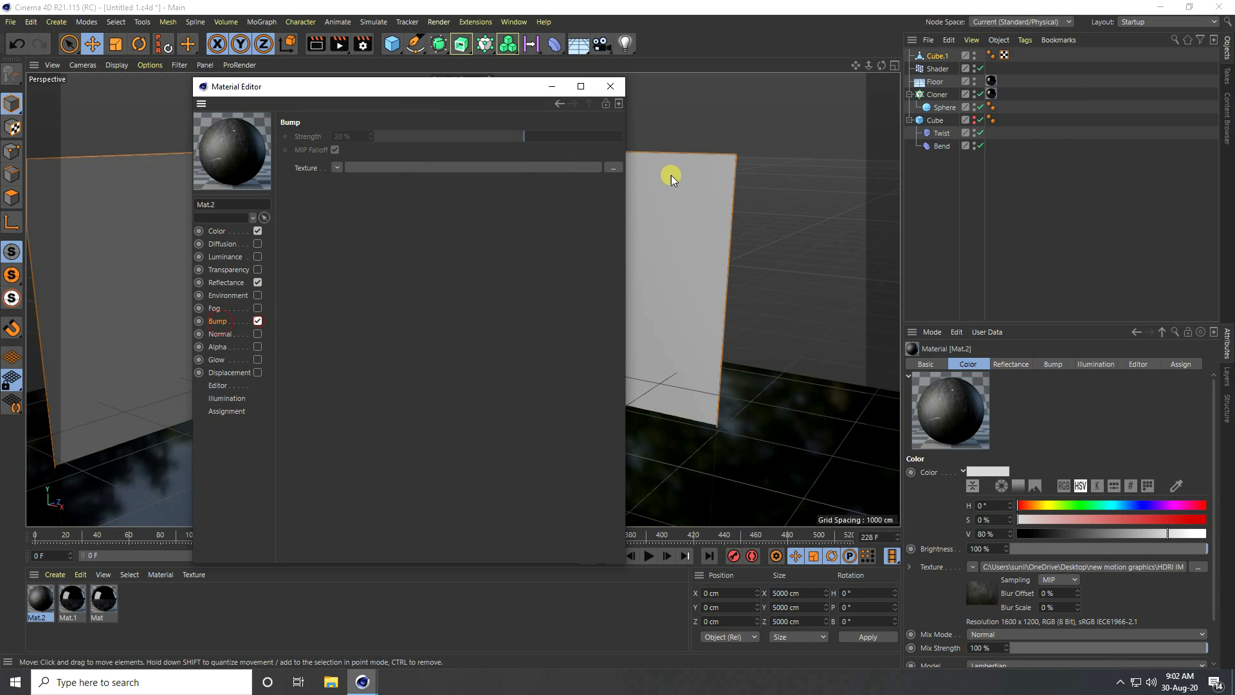
left_click(609, 168)
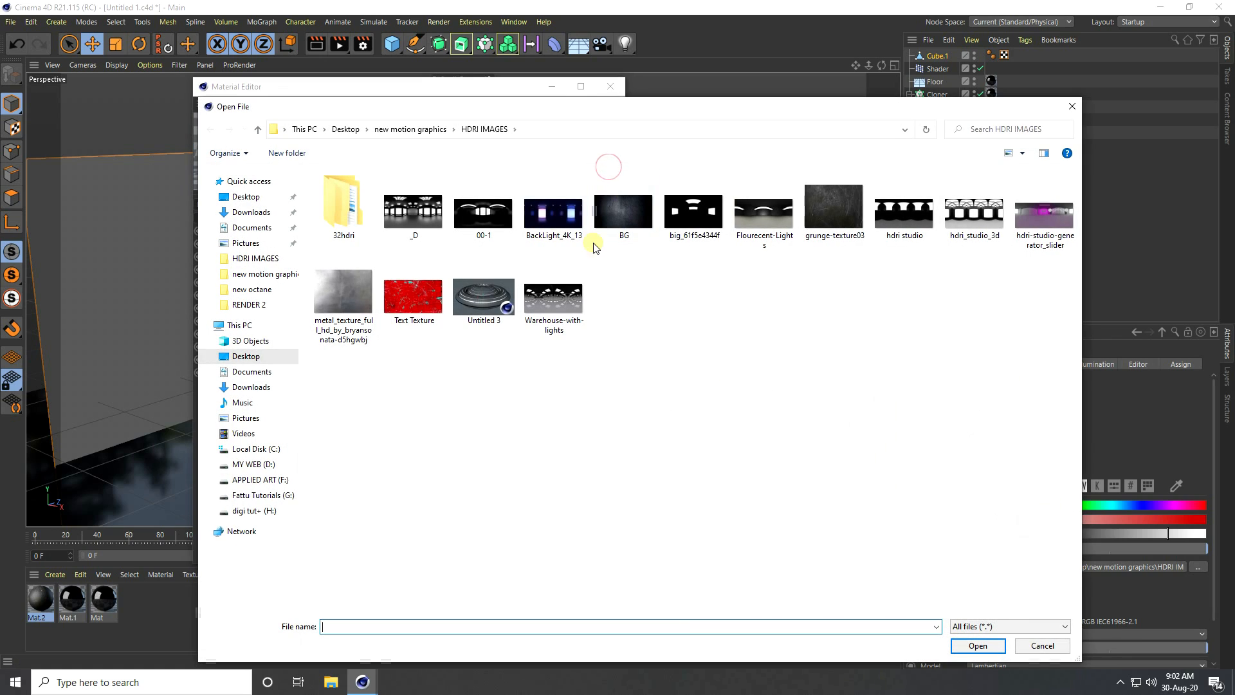
left_click(836, 213)
left_click(978, 646)
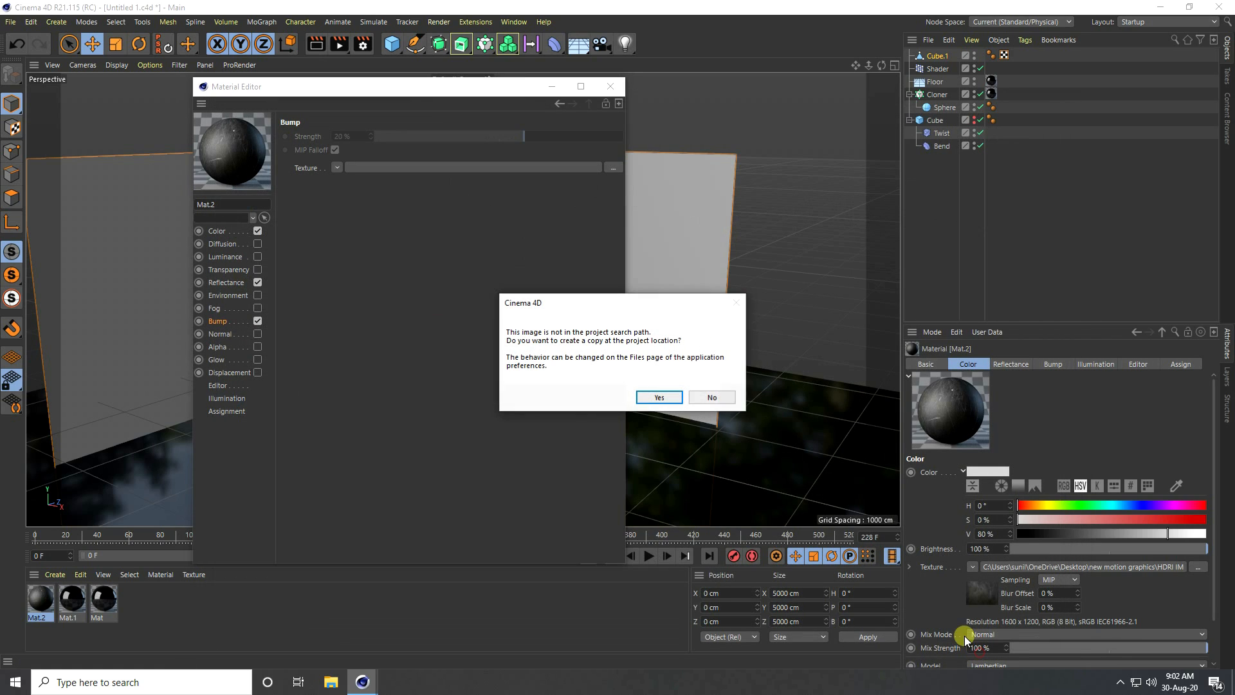
left_click(710, 397)
Step: Set the bump strength to 5% and apply the grunge material to the room walls
left_click(355, 136)
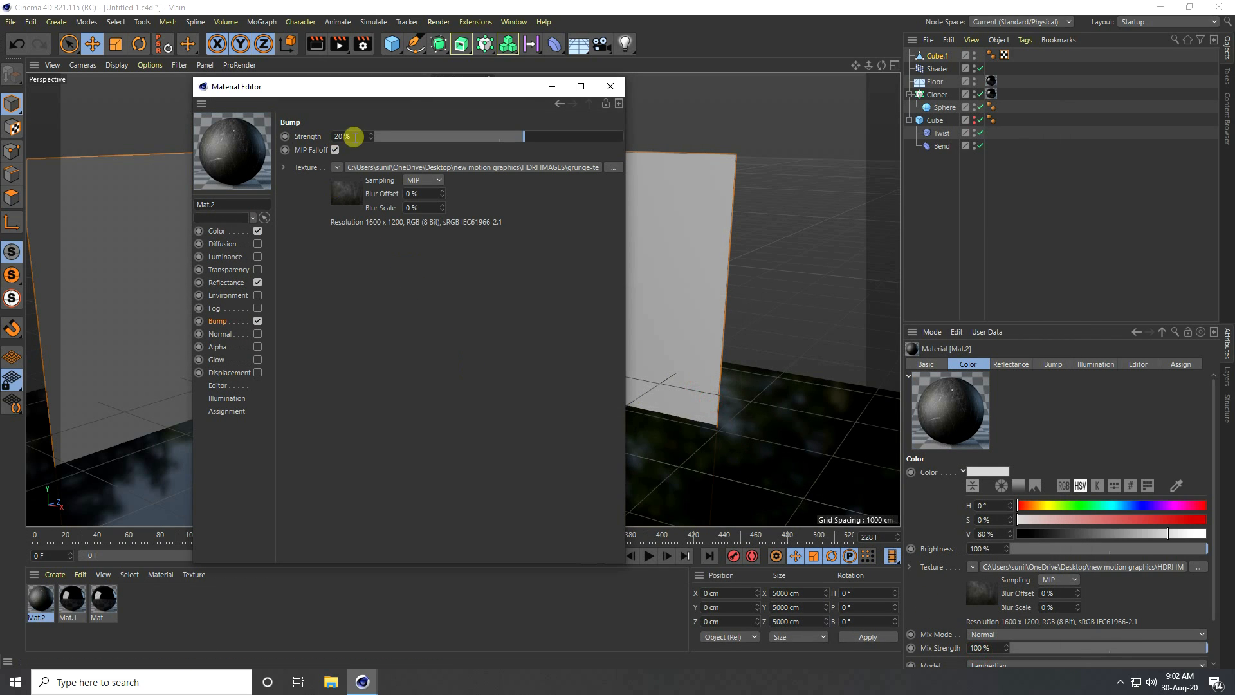
type("5")
key("Return")
left_click(608, 87)
left_click_drag(49, 605, 321, 258)
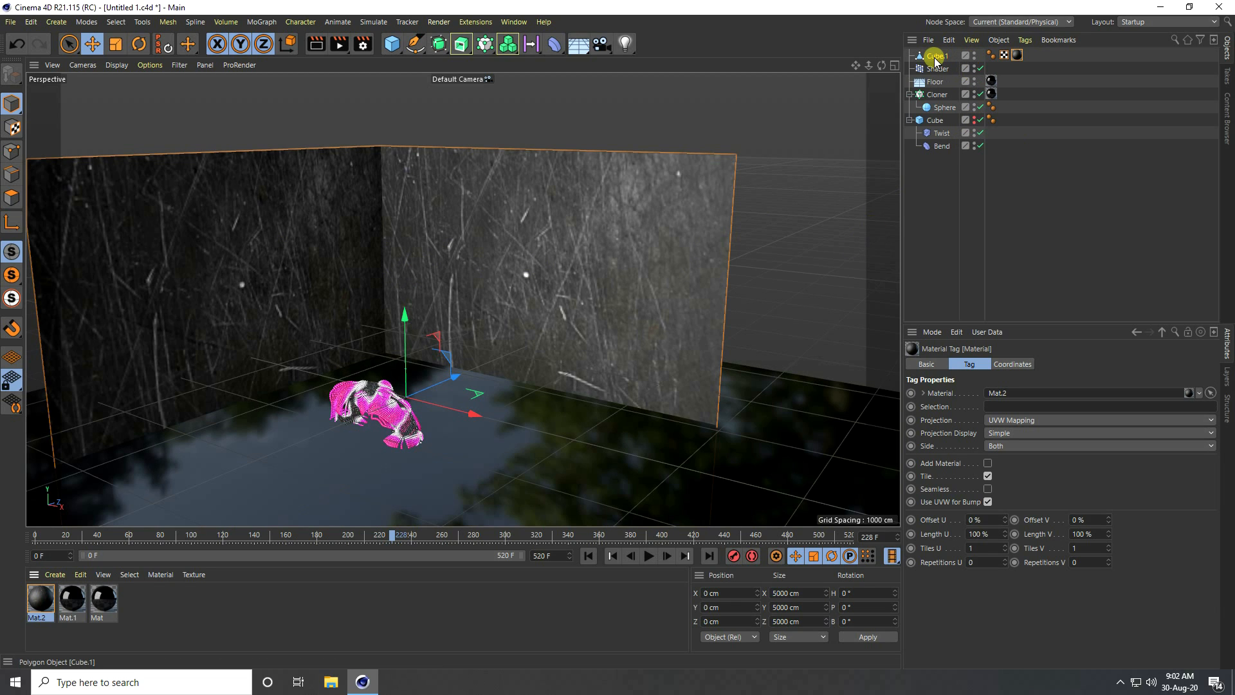
Step: Return the animation to frame 0, add a camera framing the cloned spheres against the wall corner, and look through it
scroll(350, 449, "up", 5)
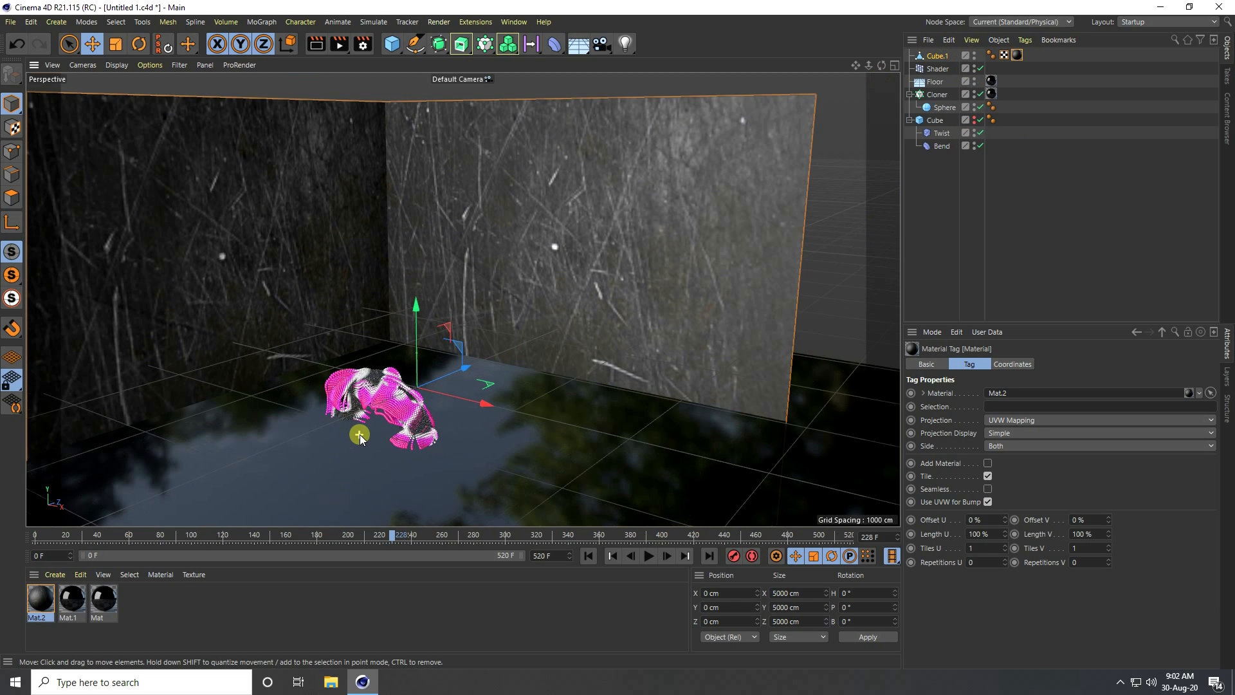
scroll(360, 434, "up", 5)
scroll(361, 450, "up", 4)
left_click_drag(617, 333, 839, 75, "alt")
left_click_drag(619, 334, 617, 335, "alt")
left_click_drag(469, 214, 591, 289, "alt")
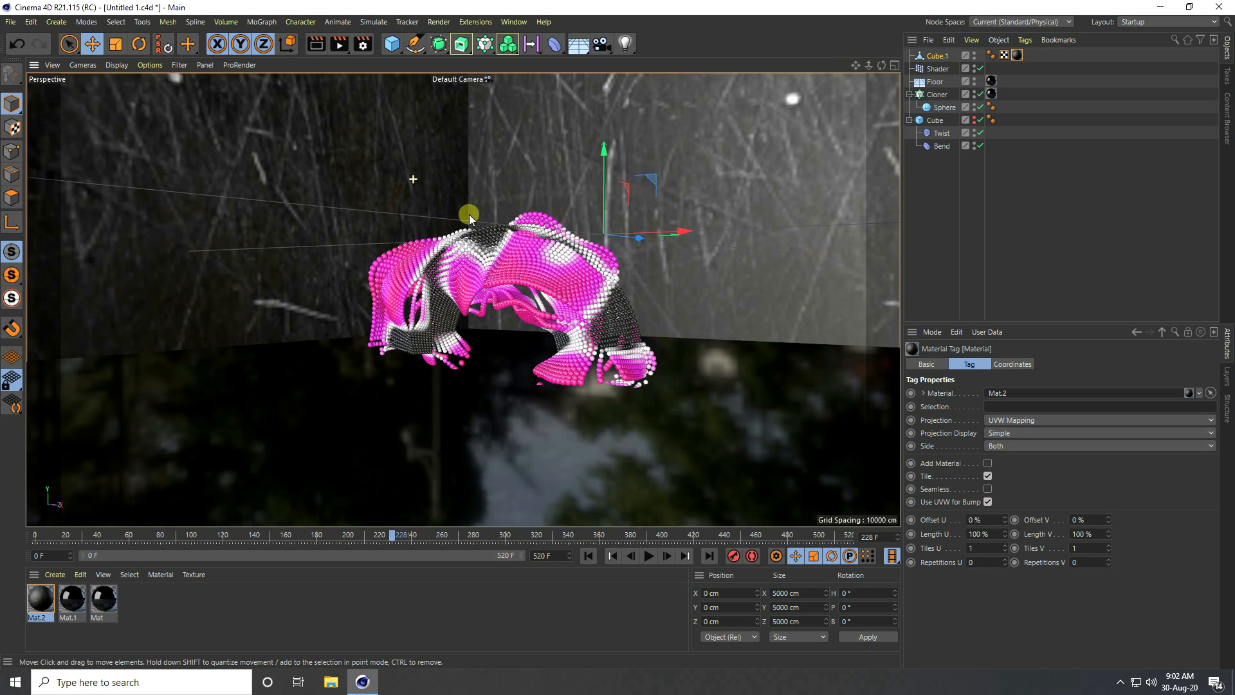
left_click_drag(689, 326, 251, 380, "alt")
left_click(588, 555)
left_click_drag(602, 44, 655, 56)
left_click(980, 57)
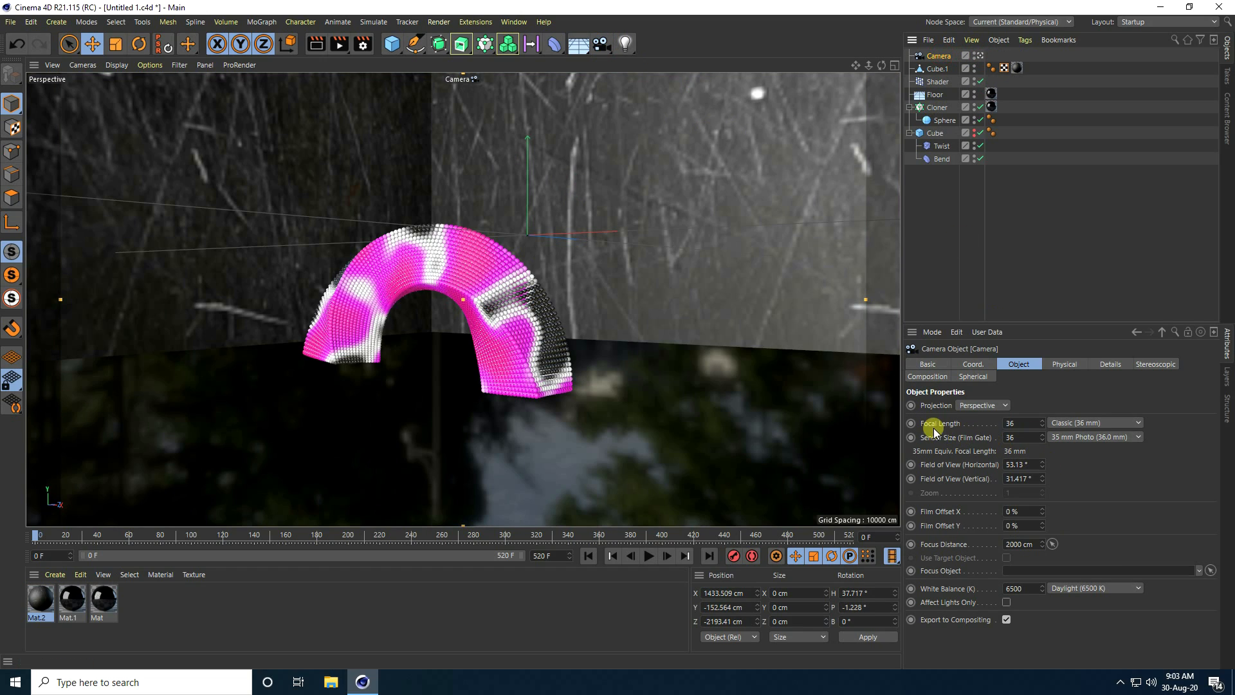
Step: Set the camera's focal length to Wide Angle (25 mm) and bring the camera closer so the sphere arch fills the frame
left_click(1062, 425)
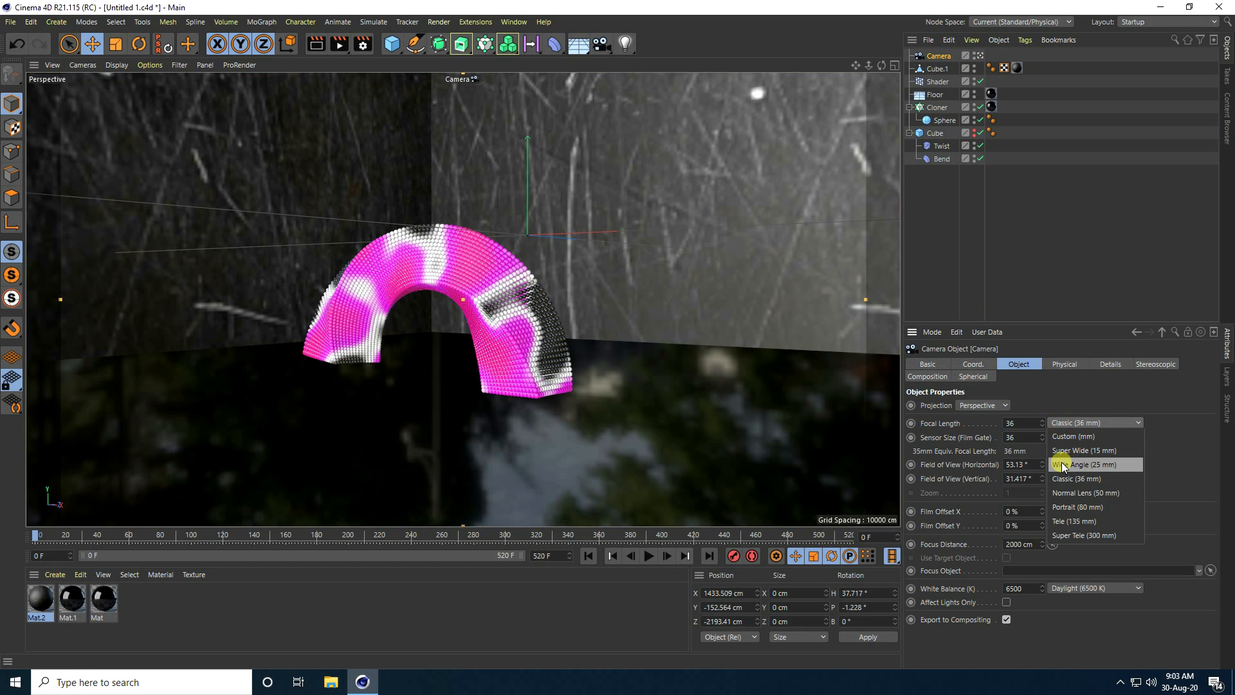
left_click(1100, 463)
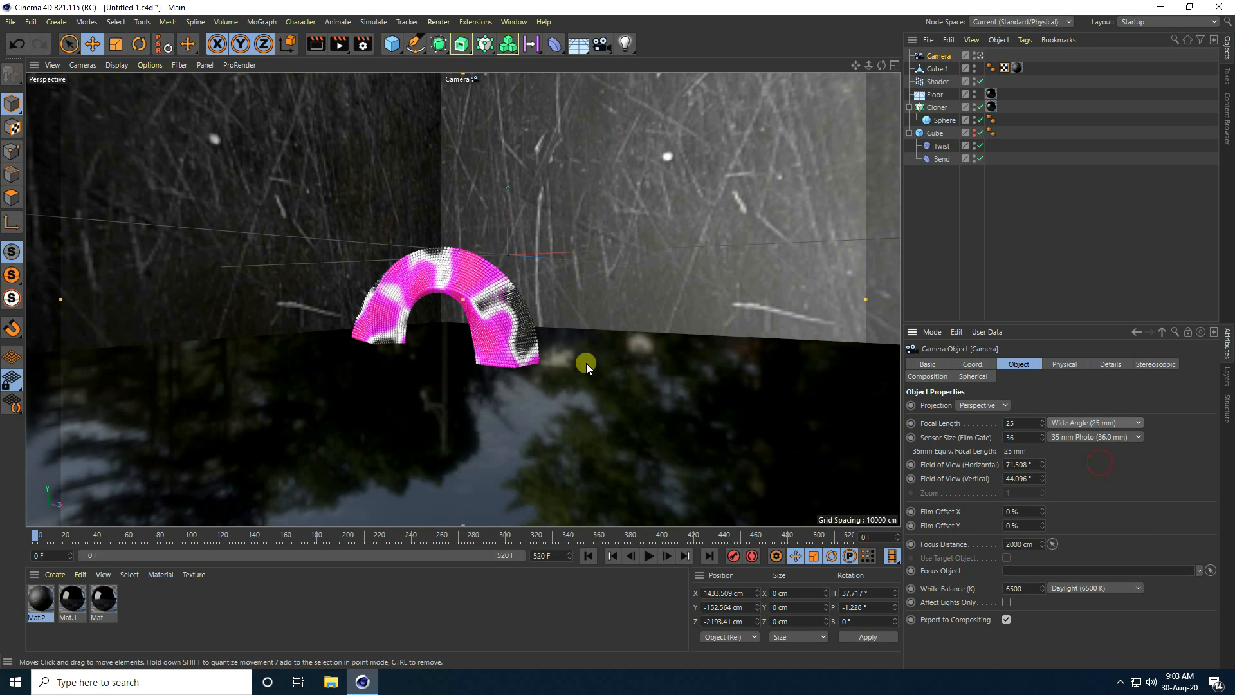
left_click_drag(342, 306, 373, 312)
left_click_drag(265, 259, 352, 322)
left_click_drag(855, 66, 622, 332)
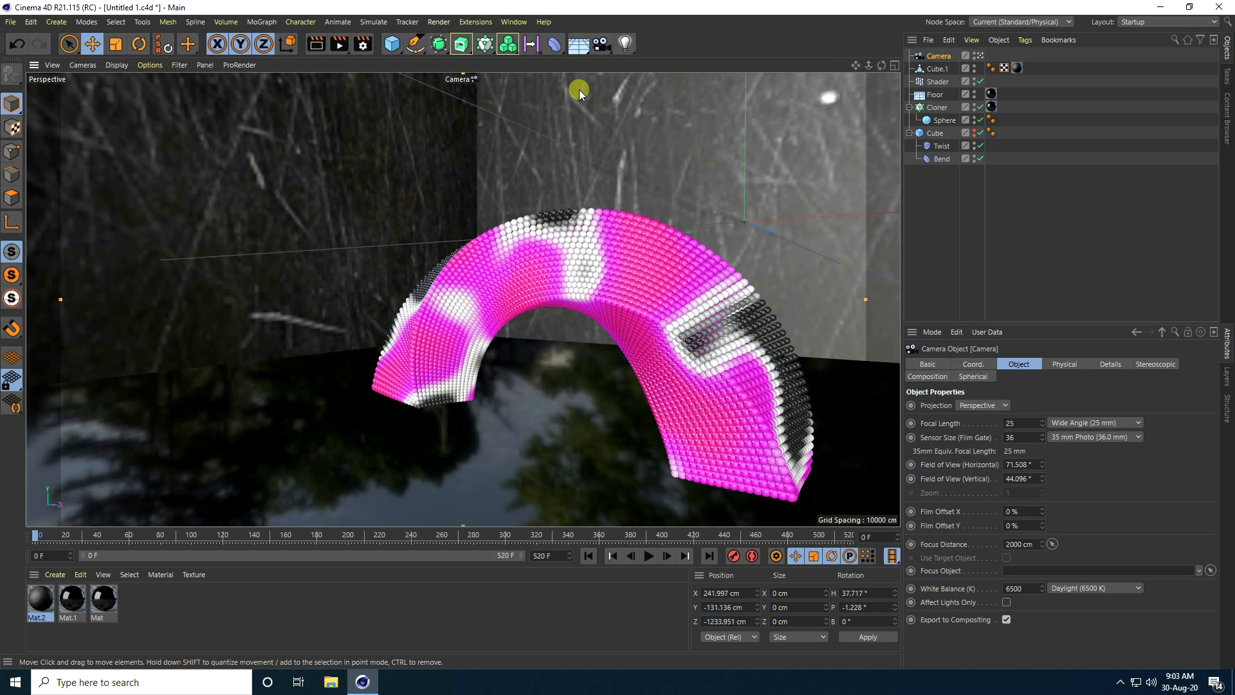
Step: Add the Global Illumination effect to the render settings and open its Irradiance Cache options
left_click(364, 46)
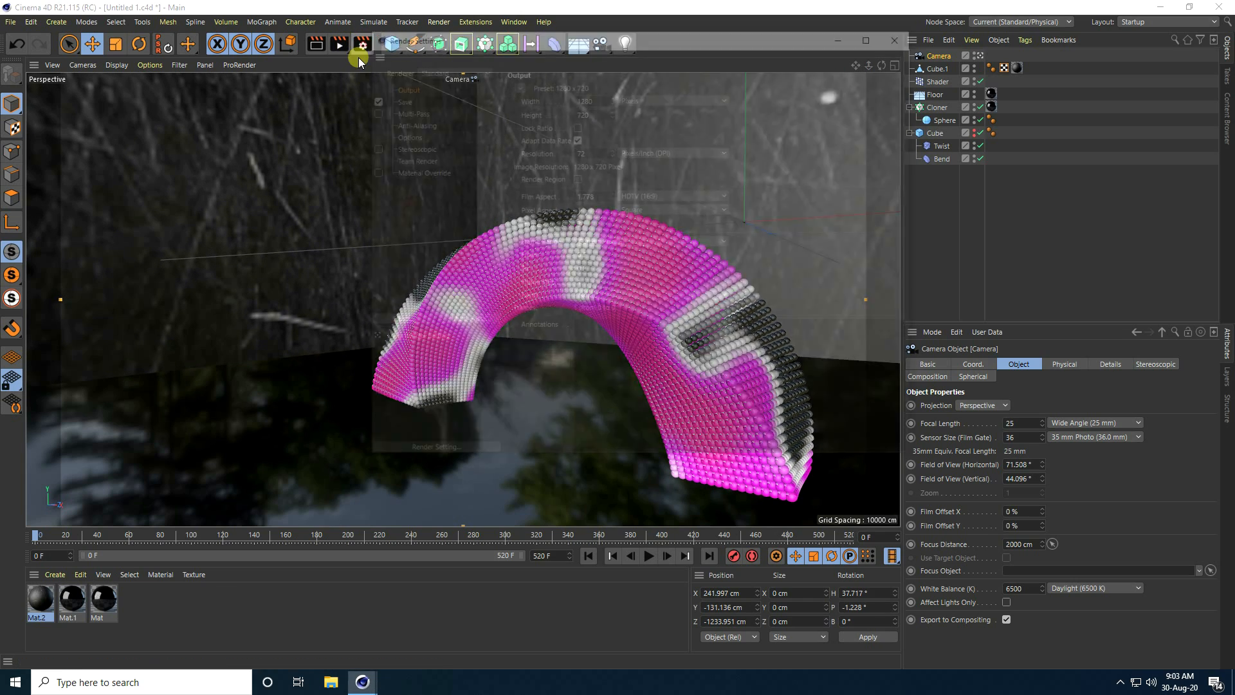
left_click(403, 321)
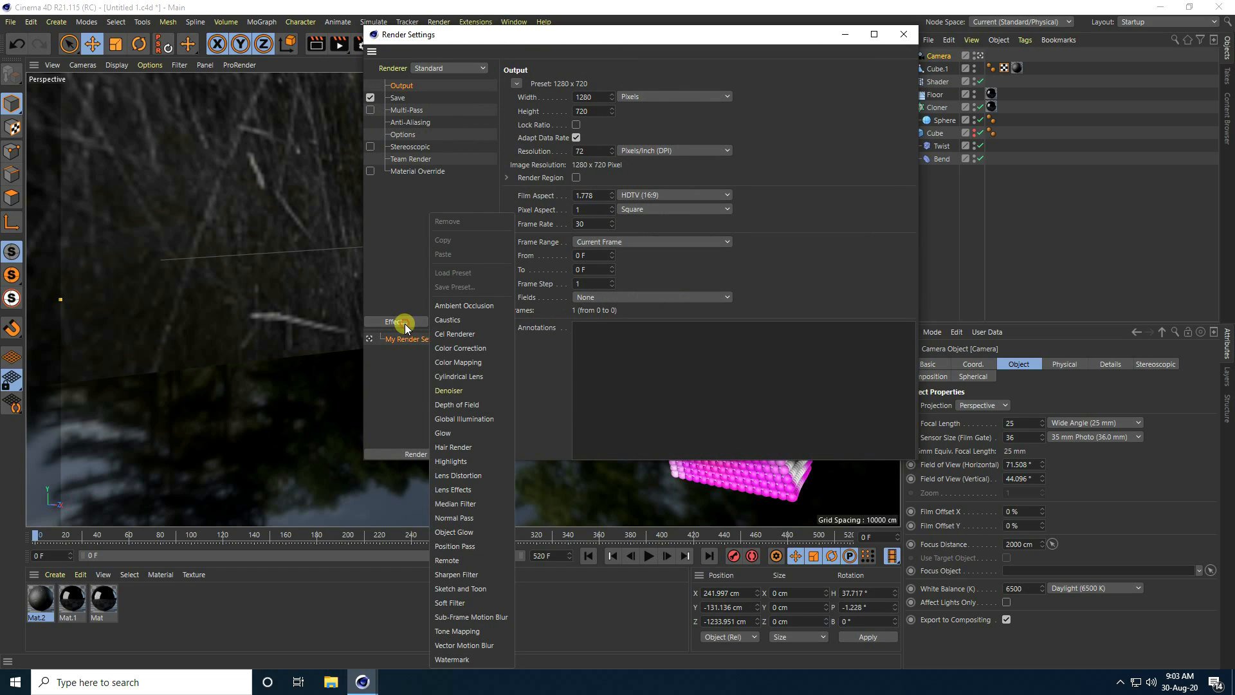
left_click(449, 422)
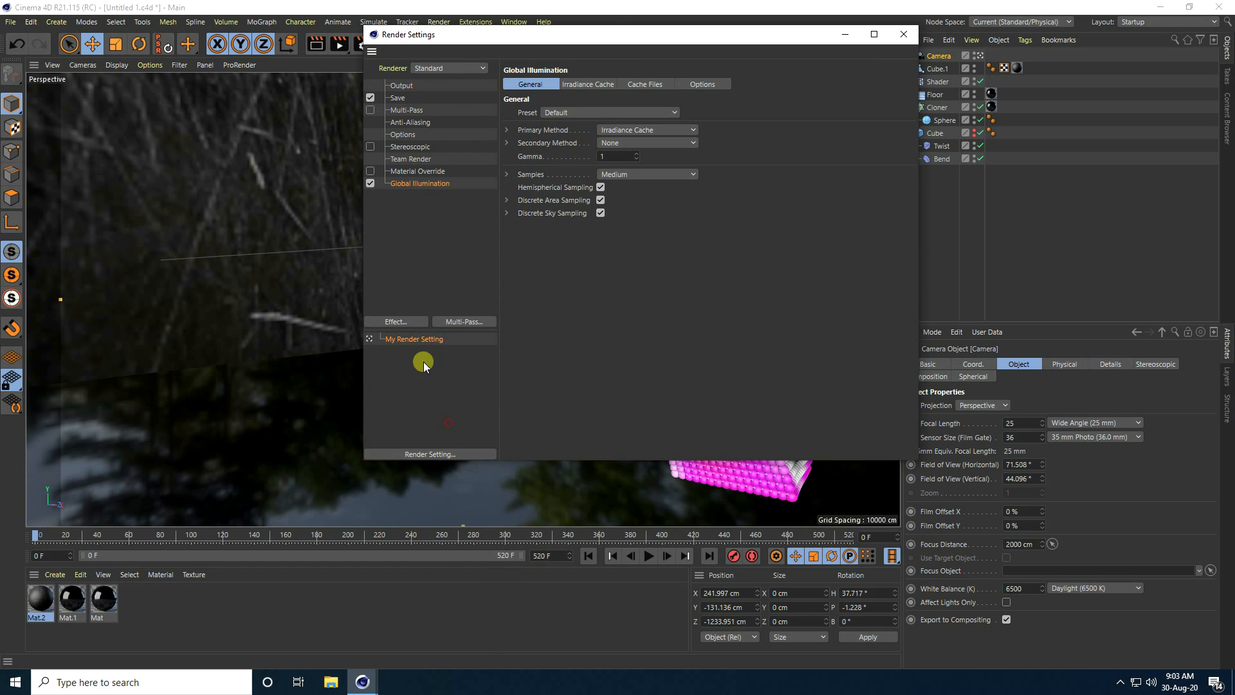
left_click(595, 88)
left_click(595, 154)
Step: Choose Geometry as the anti-aliasing mode and close the render settings
left_click(407, 122)
left_click(628, 82)
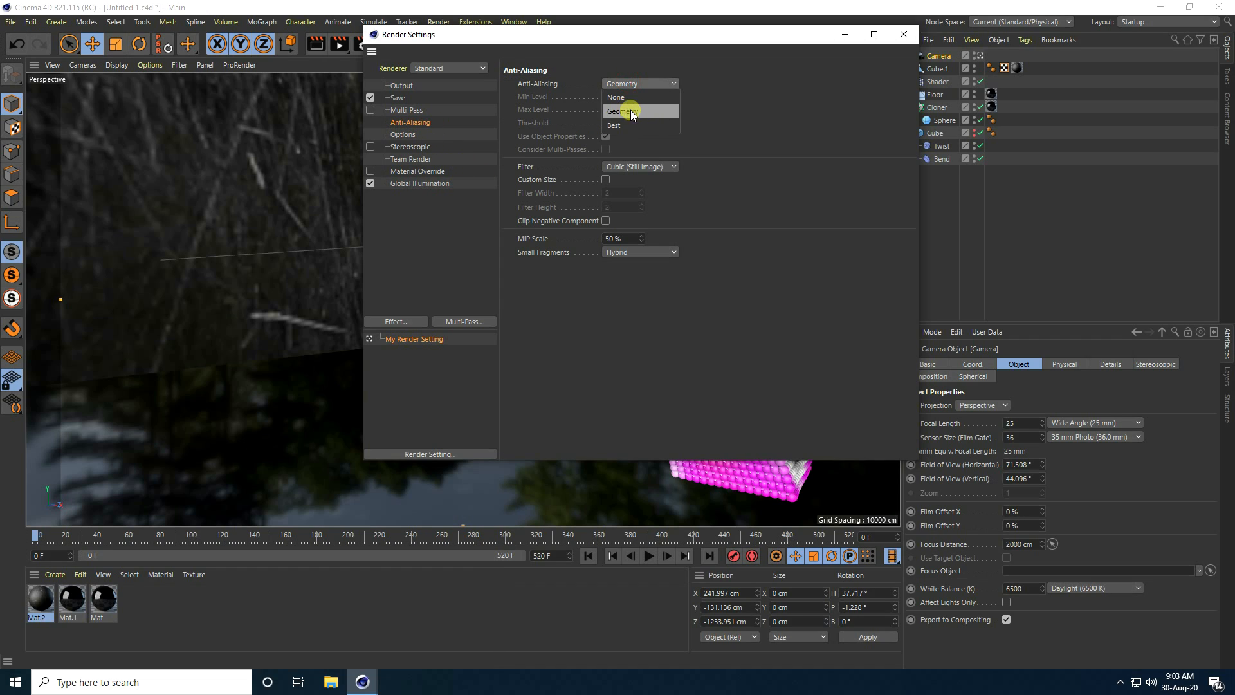
left_click(655, 112)
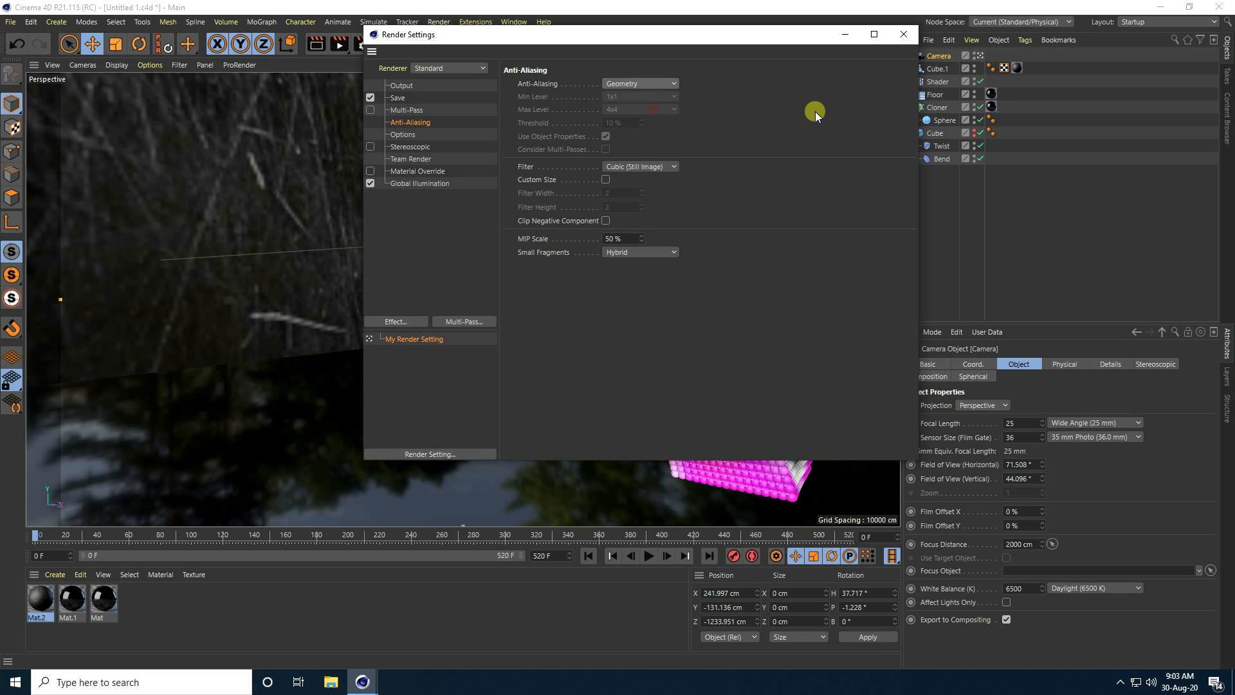
left_click(903, 36)
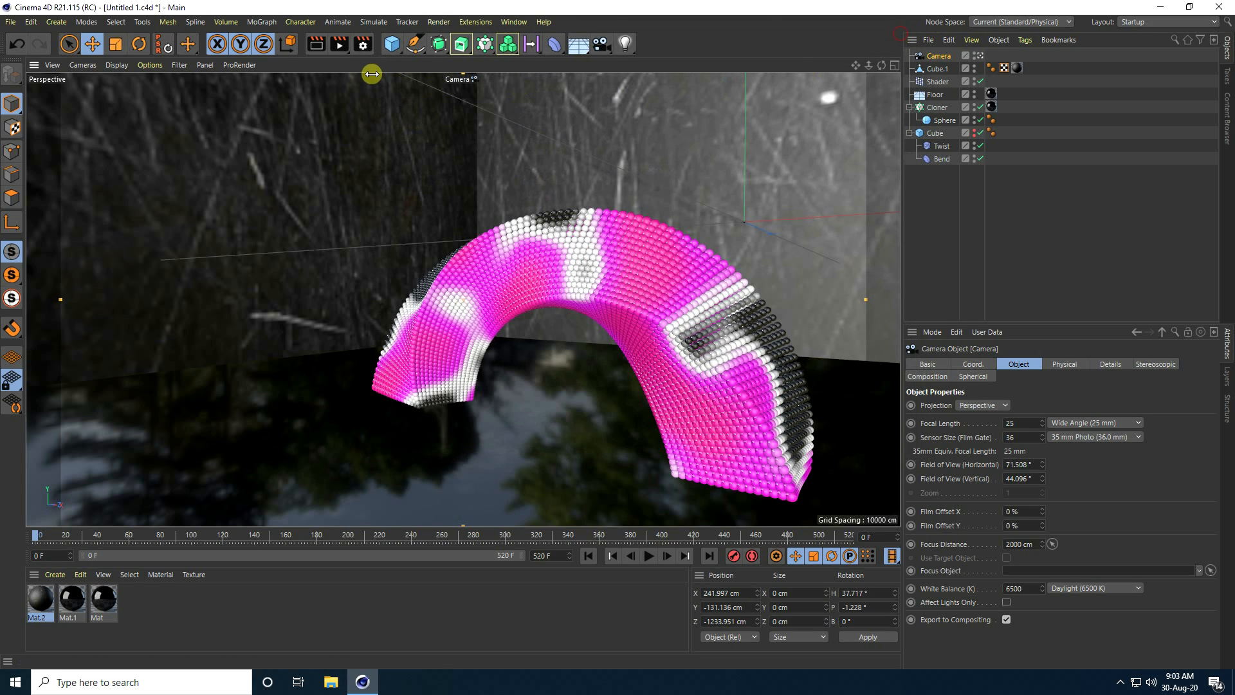
Step: Start a test render of the current frame in the Picture Viewer and stop it before it completes
left_click(341, 45)
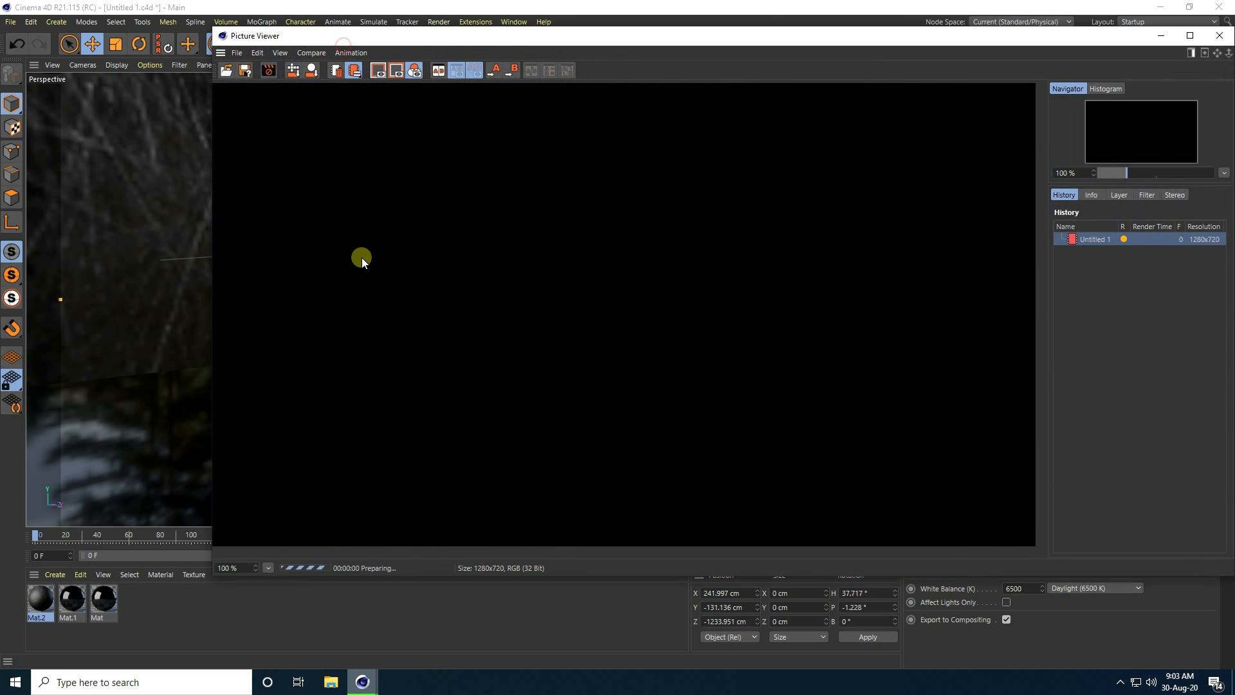
scroll(360, 253, "down", 3)
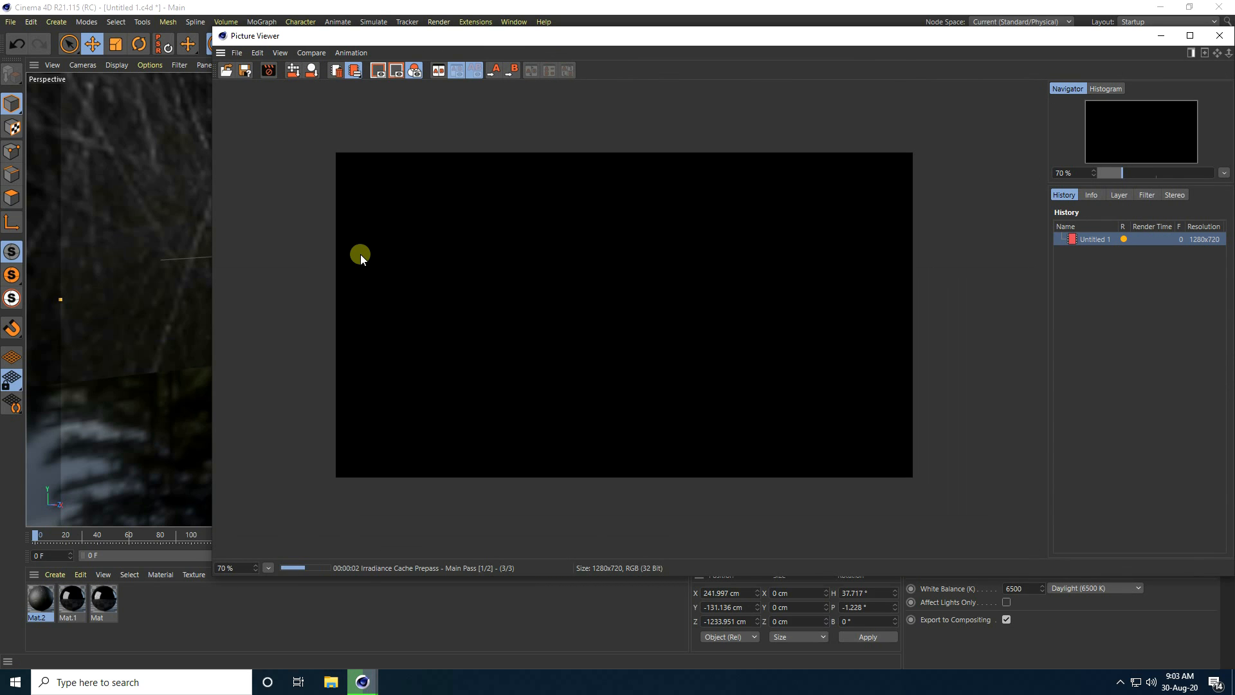
left_click(1220, 35)
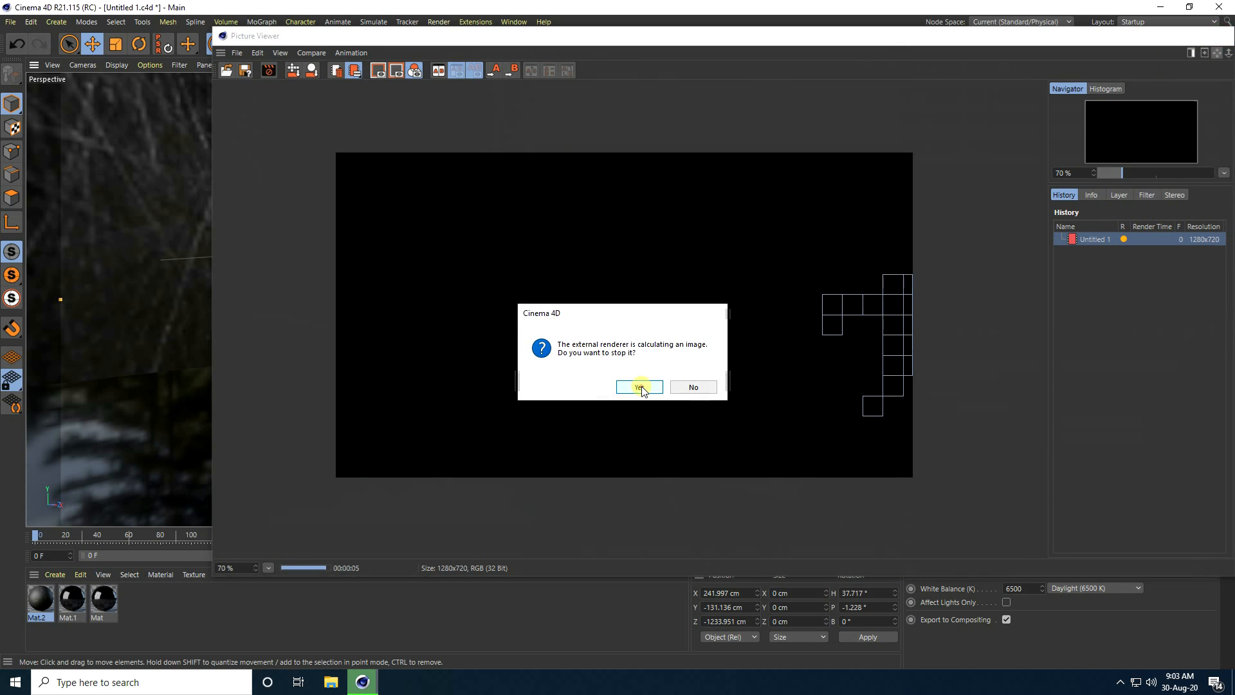
left_click(640, 387)
Step: Add a Sky object to the scene and create a new default material
left_click(579, 45)
left_click(625, 93)
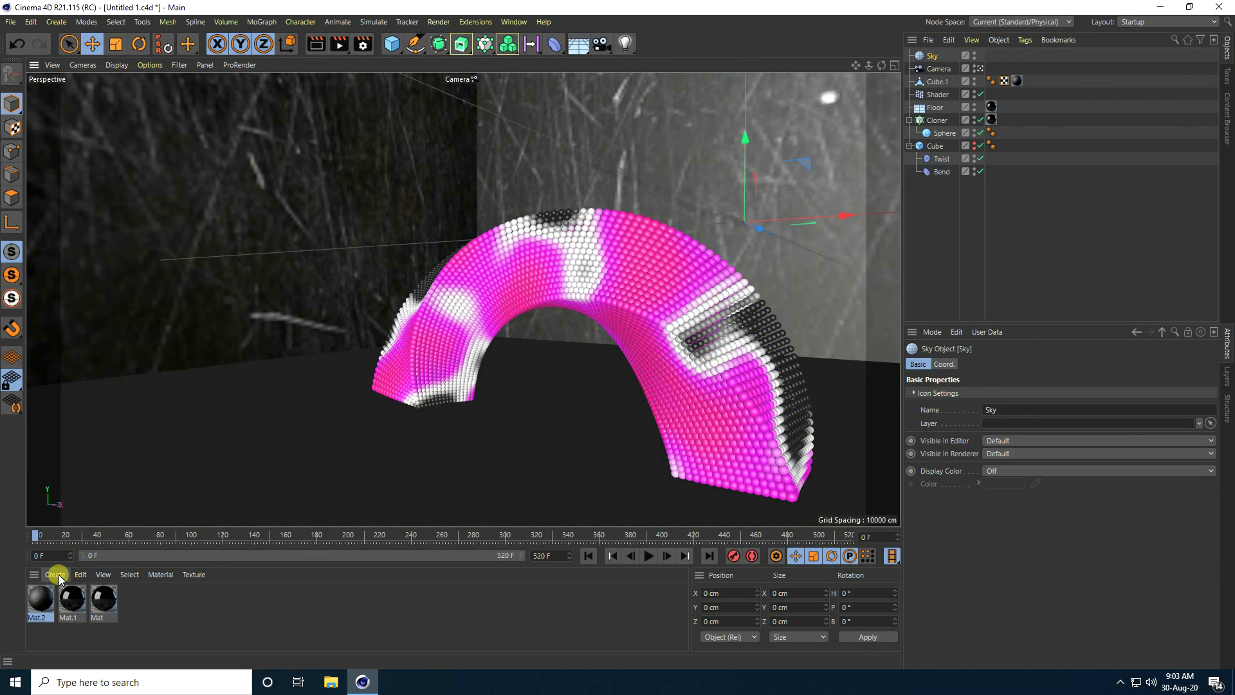
left_click(58, 574)
left_click(82, 427)
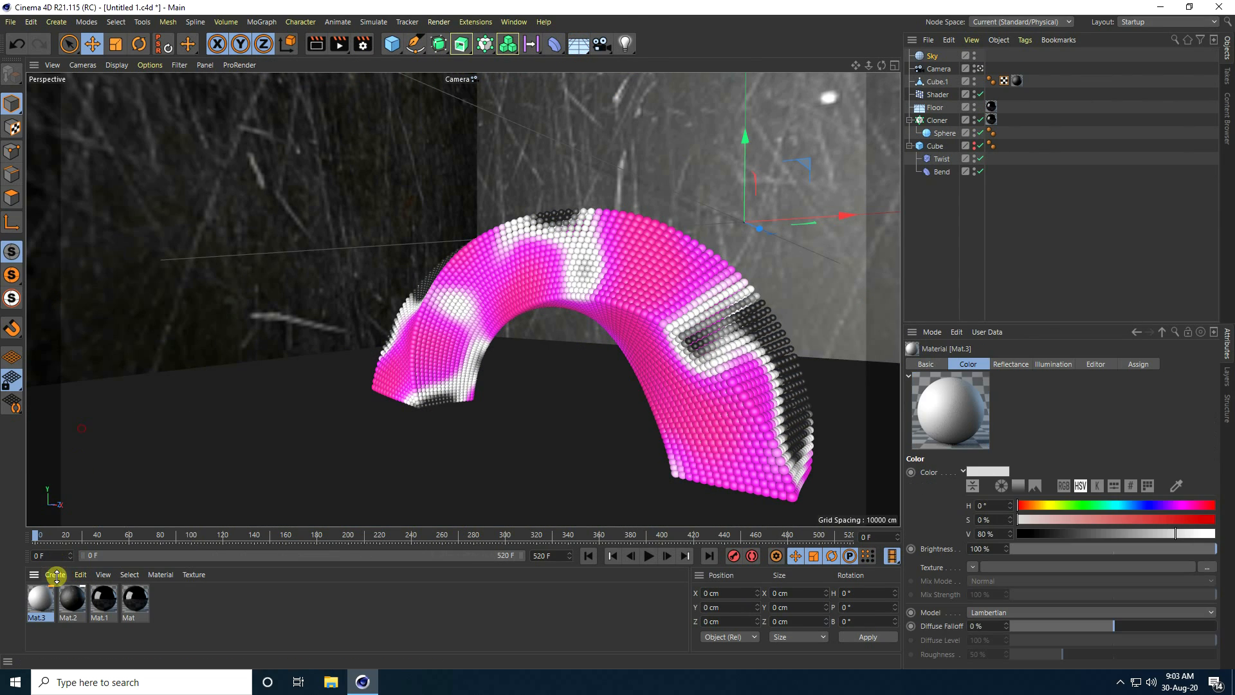
Step: Disable the new material's Color and Reflectance channels and enable Luminance
double_click(40, 600)
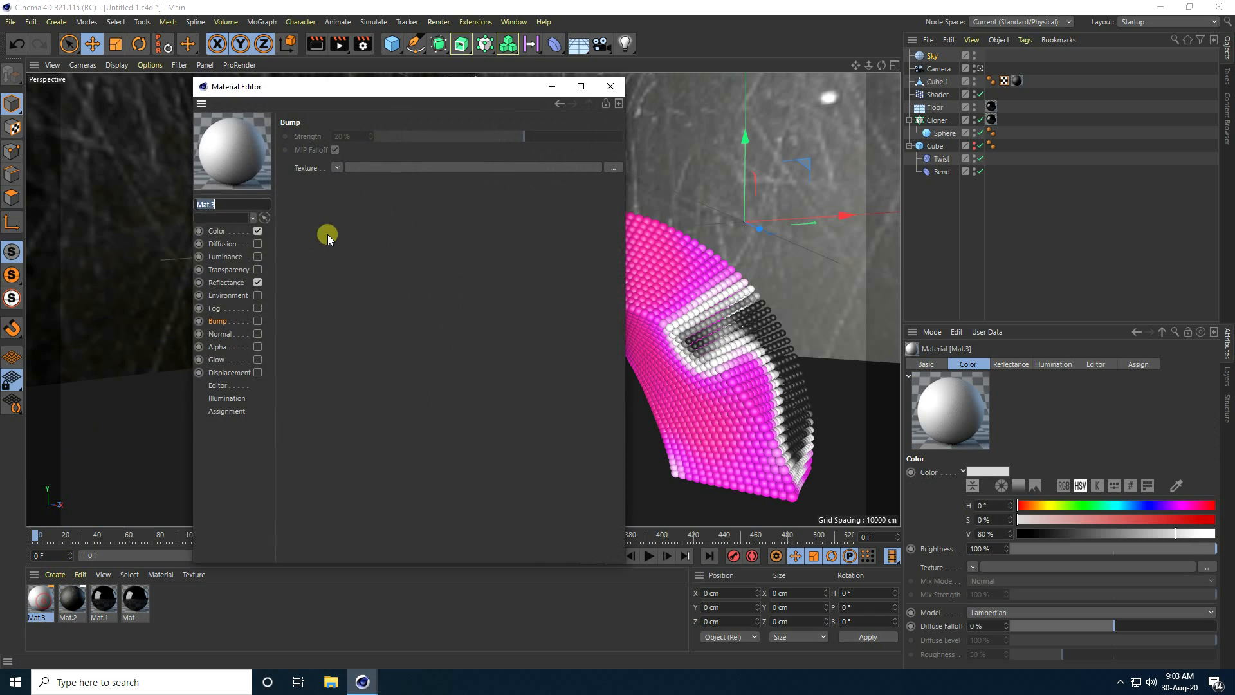
left_click(257, 230)
left_click(257, 283)
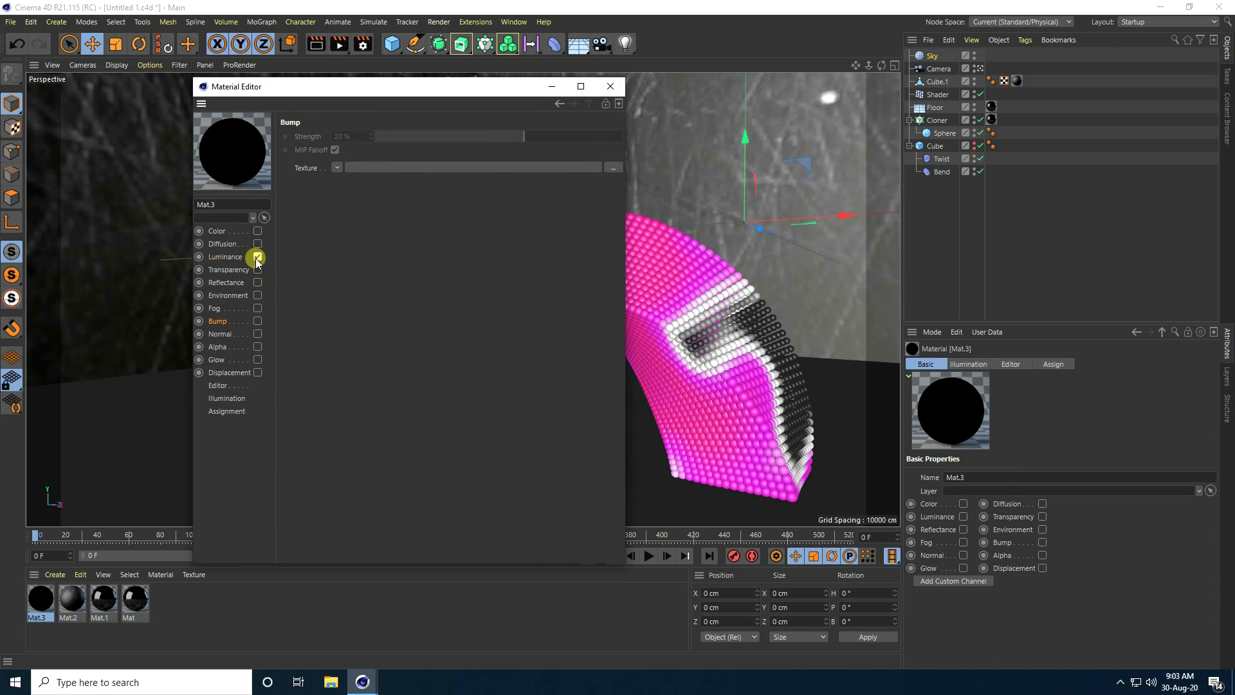
Step: Load the HDRI image from the tex folder of Cinema 4d studio lights & Materials as the Luminance texture, without copying it
left_click(612, 226)
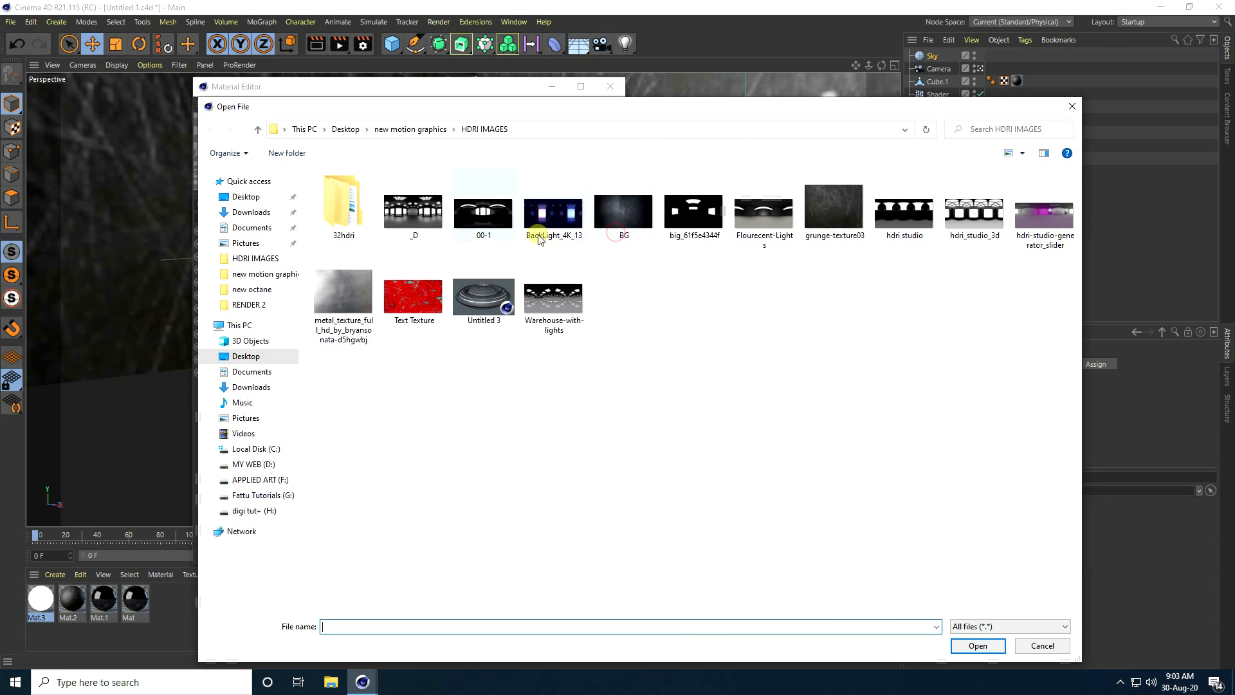
left_click(245, 197)
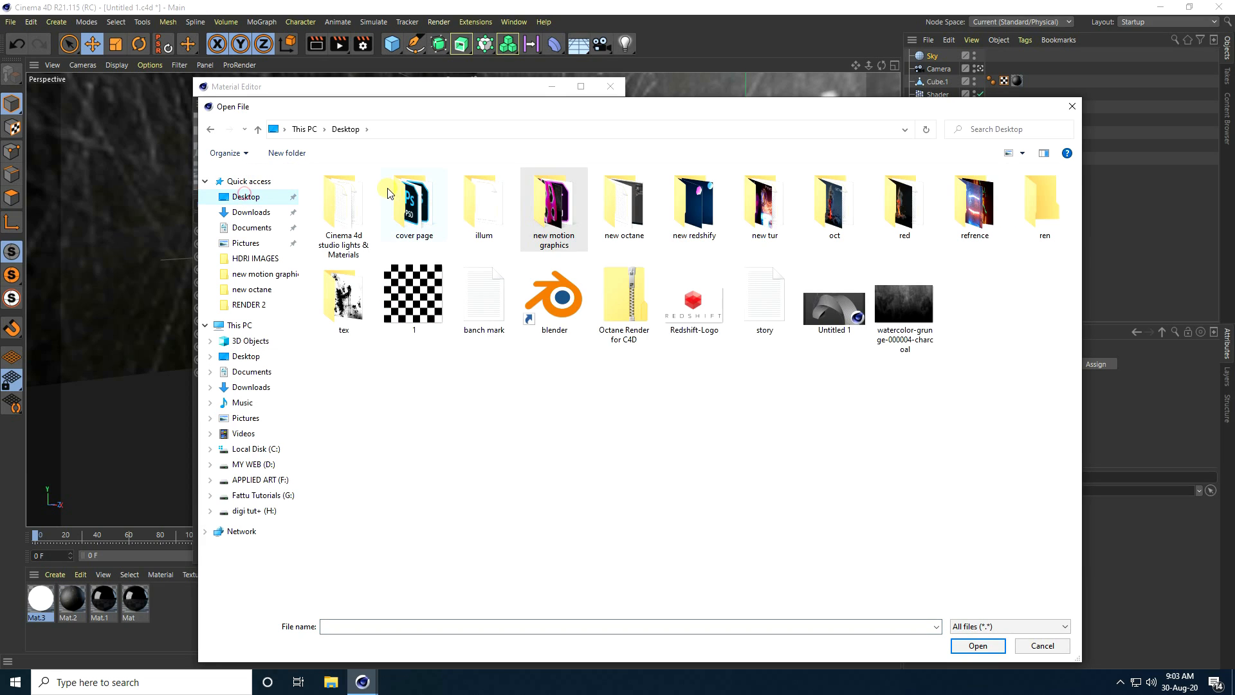
double_click(329, 215)
double_click(350, 205)
left_click(361, 247)
left_click(994, 647)
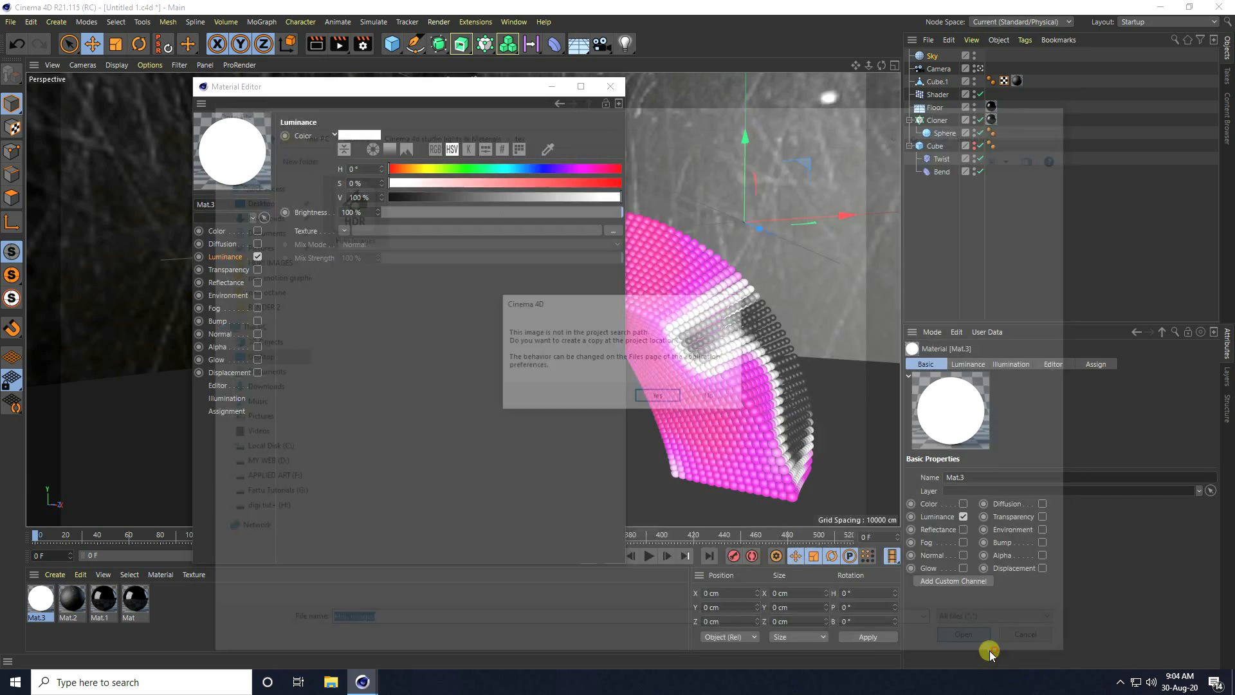
left_click(711, 397)
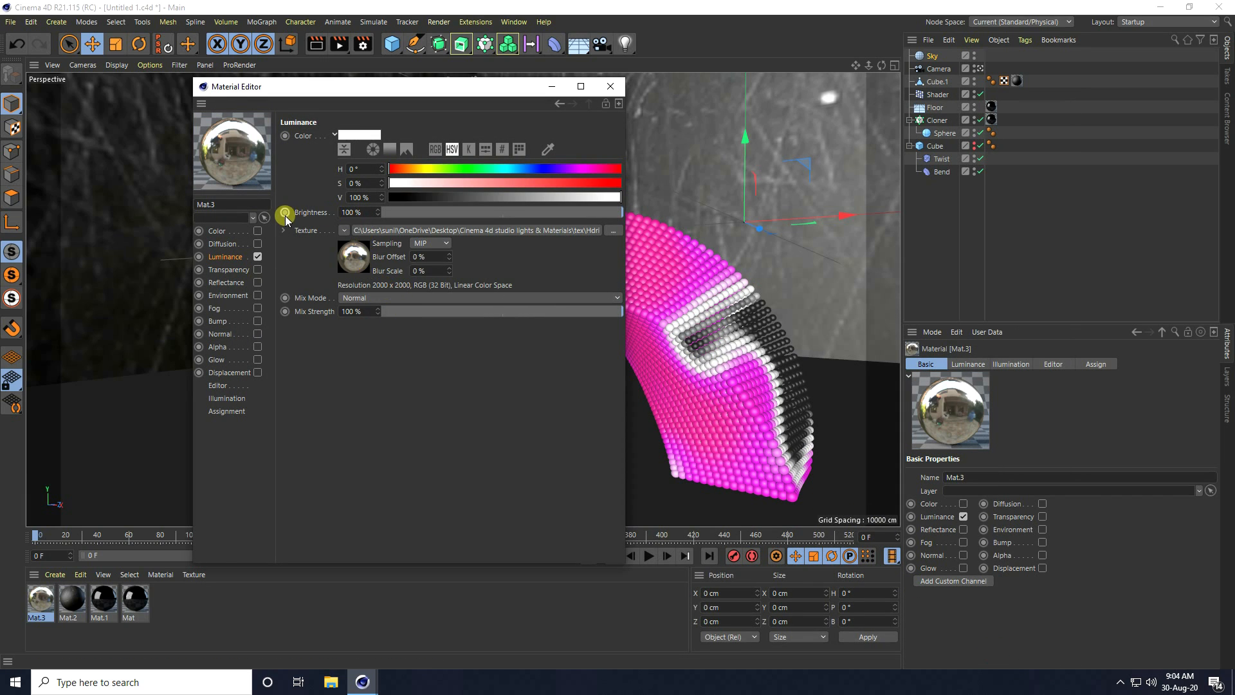
Step: Edit the Luminance brightness of the HDRI material and apply the material to the Sky object
left_click(369, 211)
left_click(611, 87)
left_click_drag(41, 598, 933, 56)
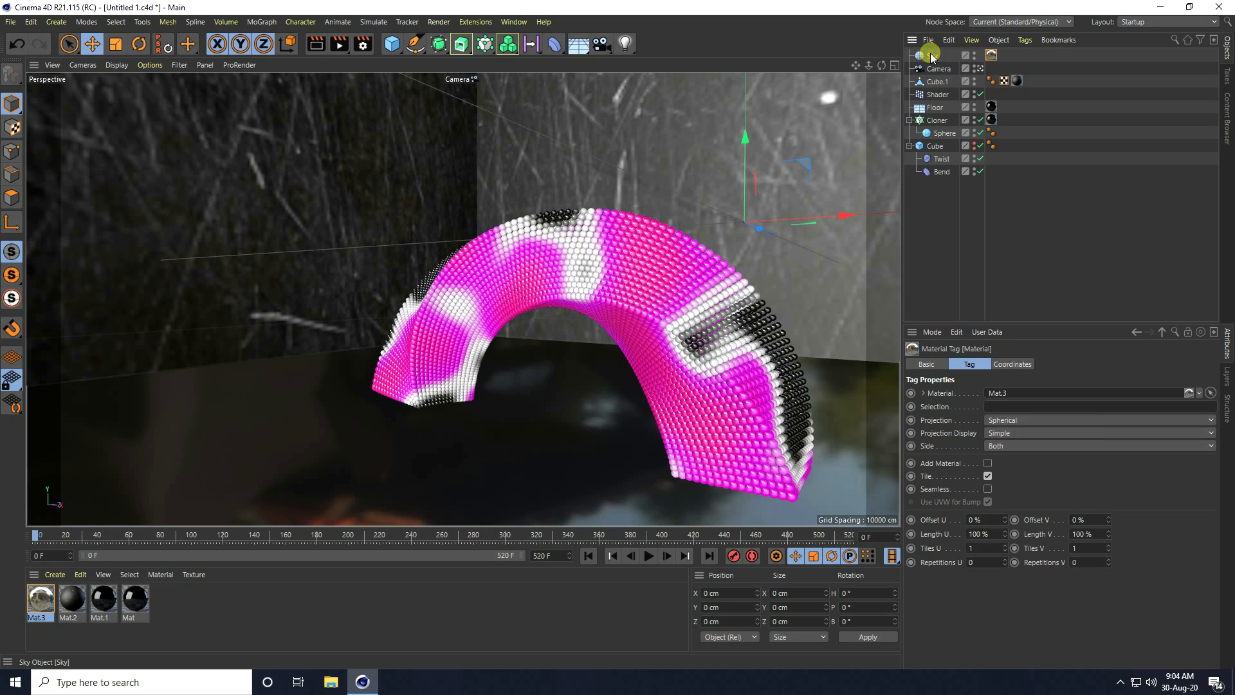
Step: Add a Compositing tag to the Sky object and disable its Seen by Camera option
right_click(931, 57)
mouse_move(974, 172)
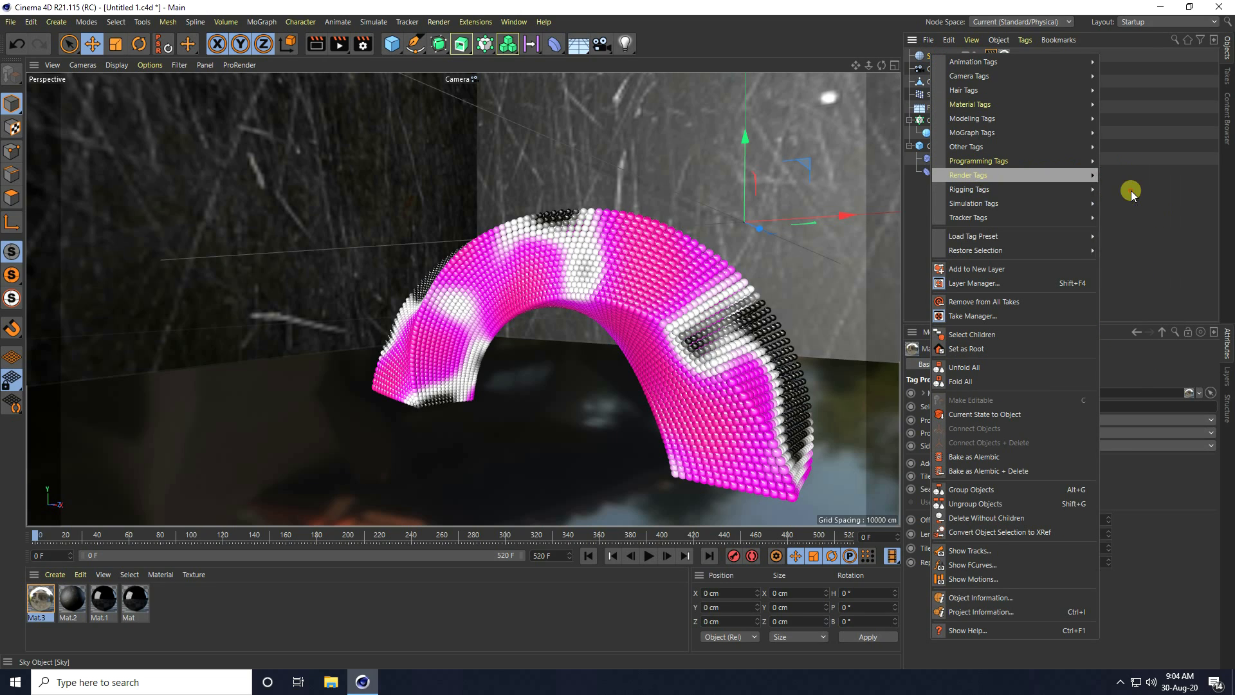
left_click(1133, 191)
left_click(981, 437)
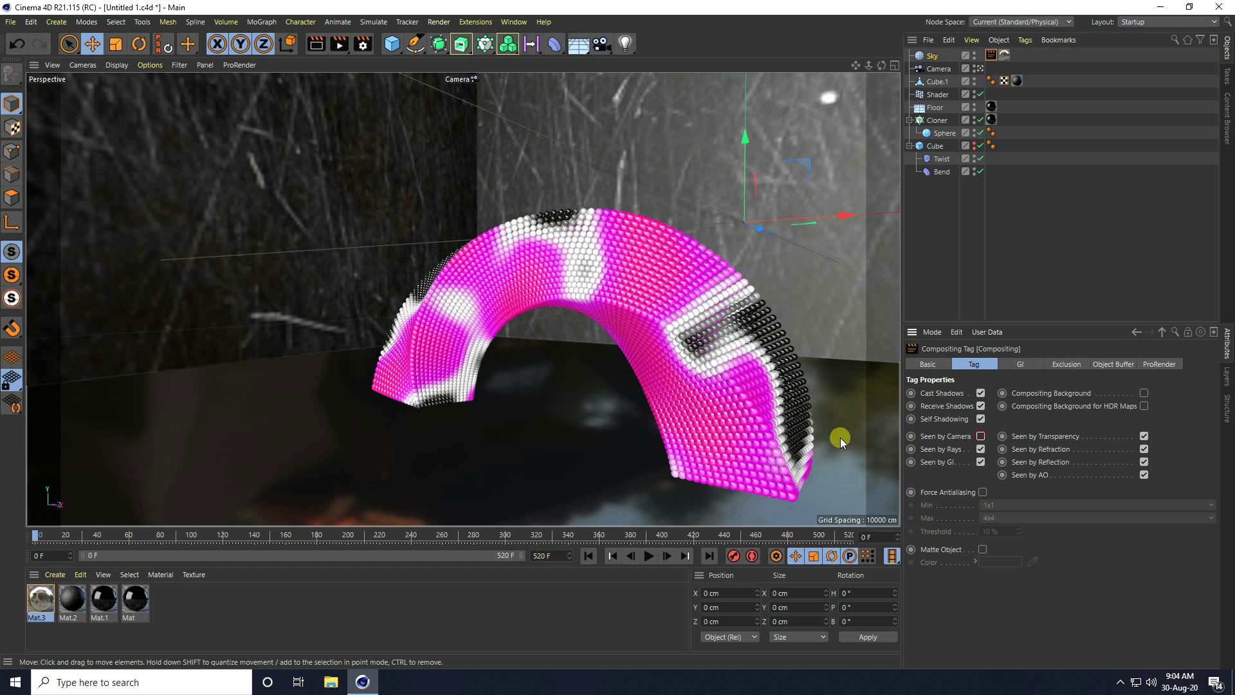
Step: Add an omni light, raise it to about 625 cm in Y and set its intensity to 50%
left_click(627, 44)
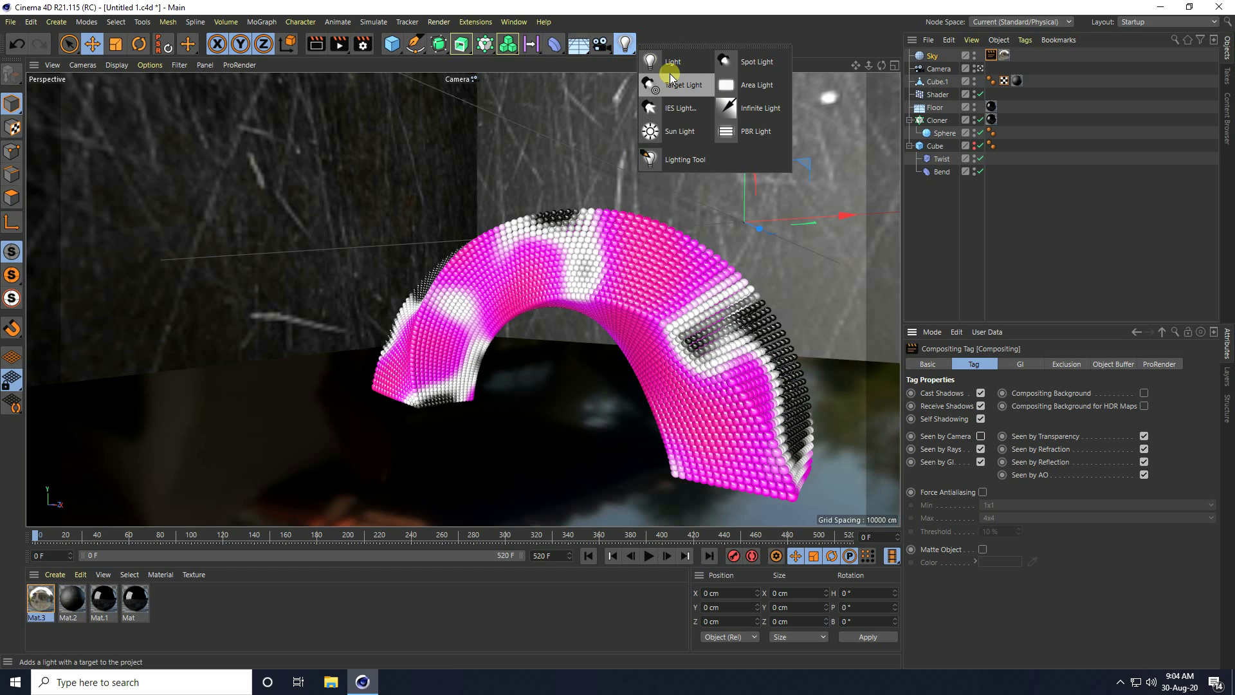
left_click(669, 62)
mouse_move(747, 137)
left_mouse_down()
mouse_move(622, 308)
mouse_move(627, 294)
mouse_move(619, 332)
mouse_move(747, 129)
left_mouse_up()
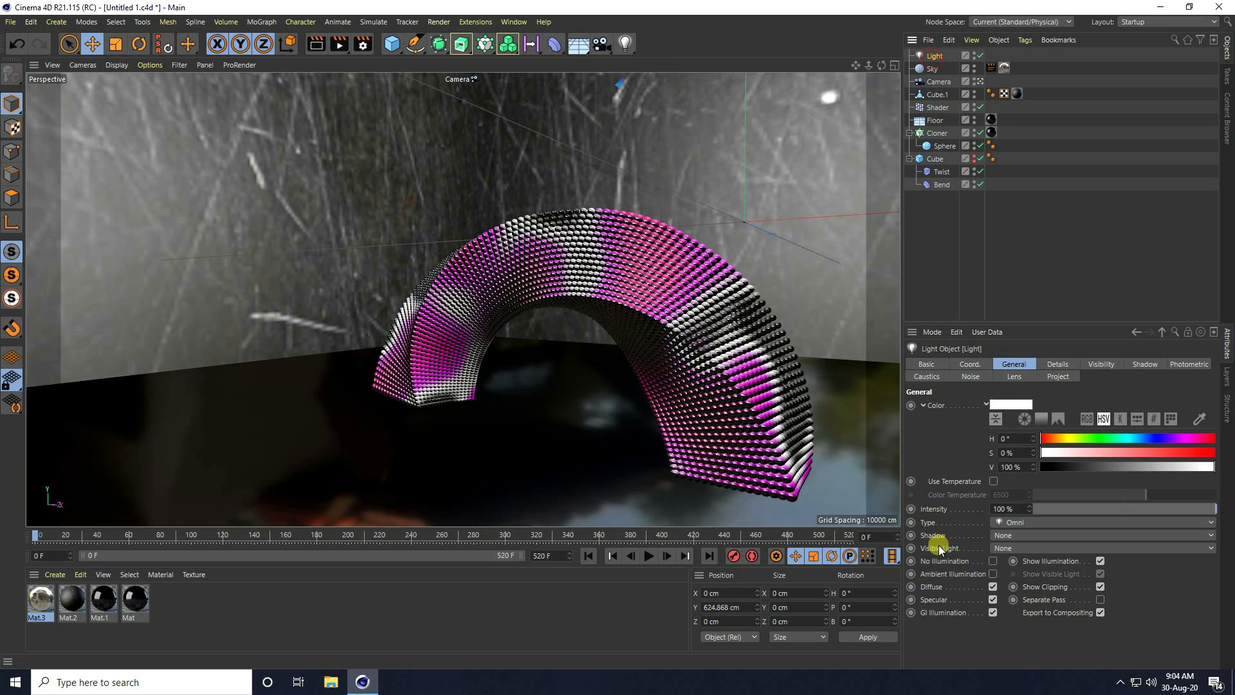
left_click(1007, 507)
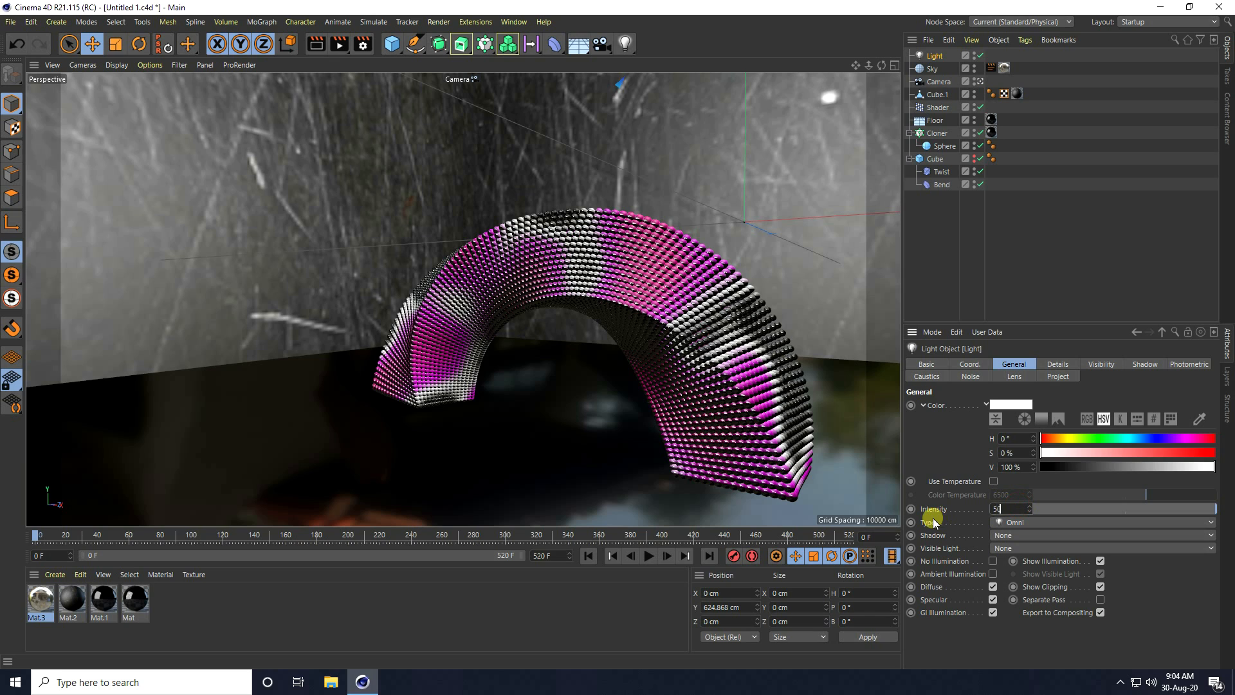
type("50")
key("Return")
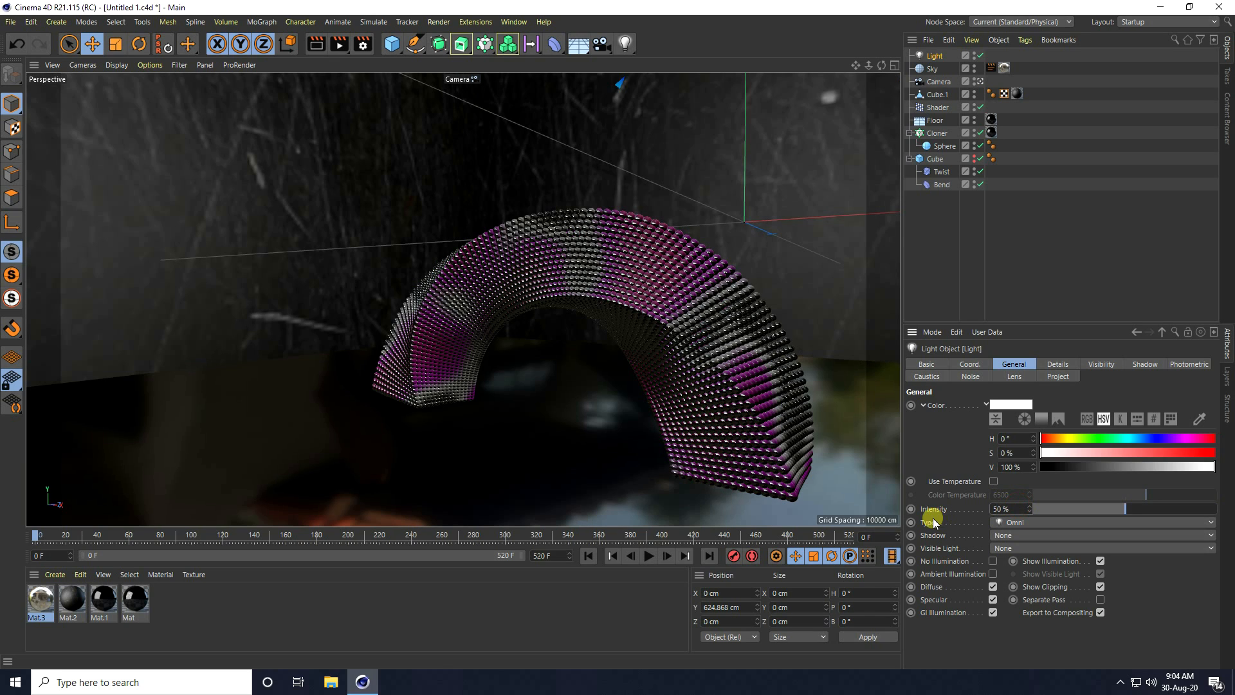
Step: Test-render the lit scene in the Picture Viewer and in the perspective viewport
left_click(340, 45)
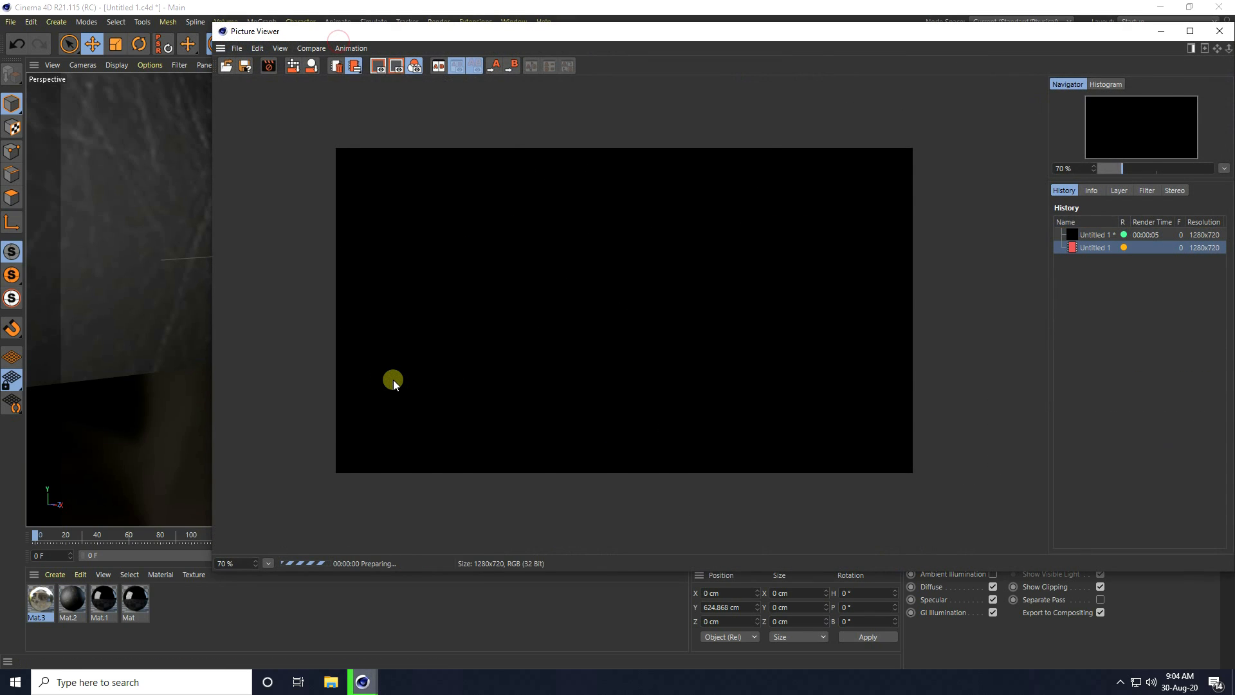
left_click(1190, 31)
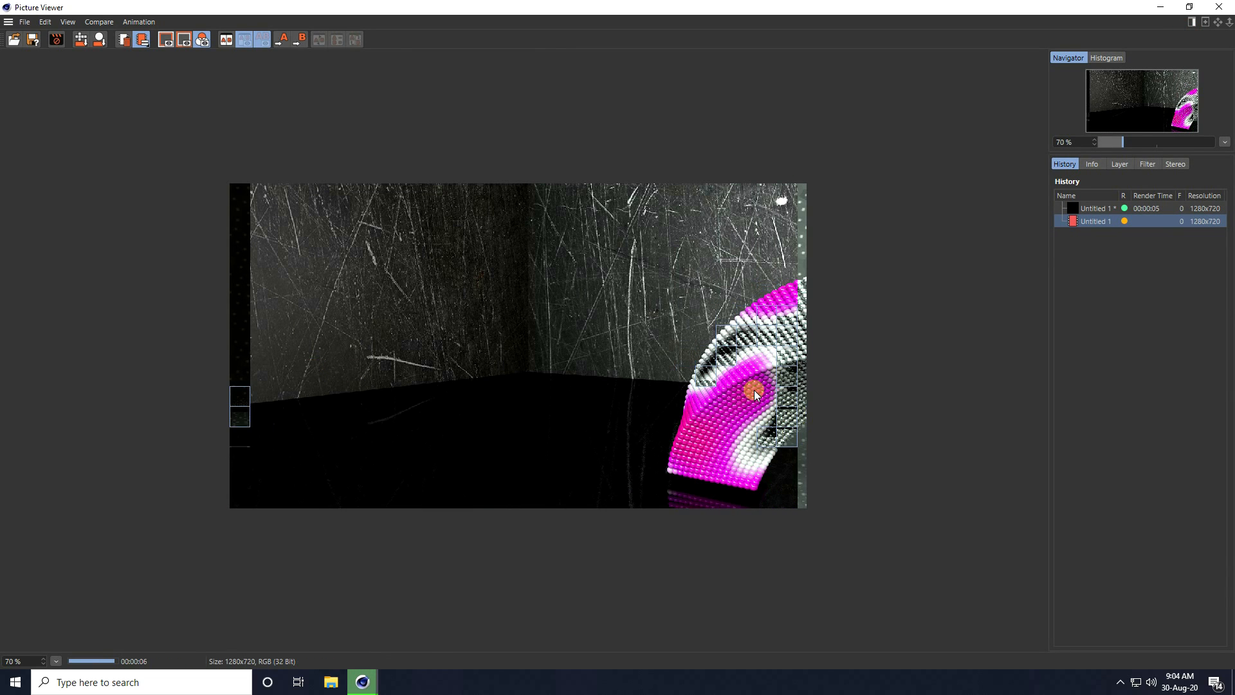
left_click(1219, 8)
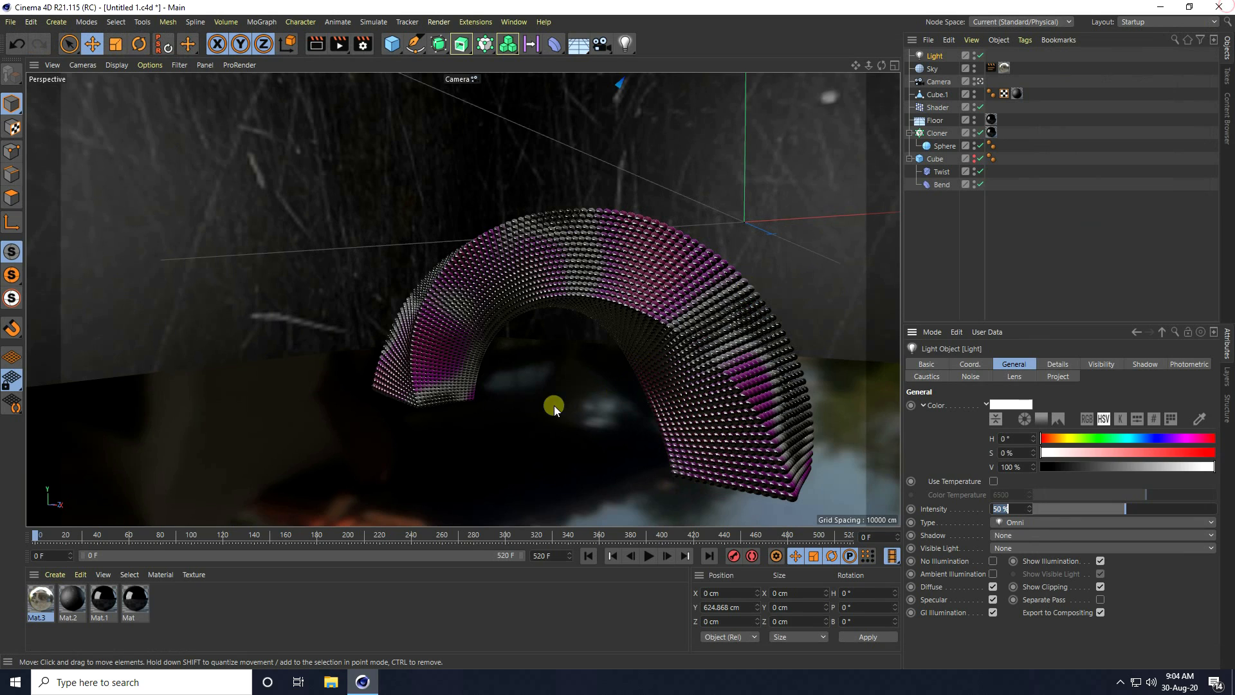
left_click_drag(617, 335, 616, 335, "alt")
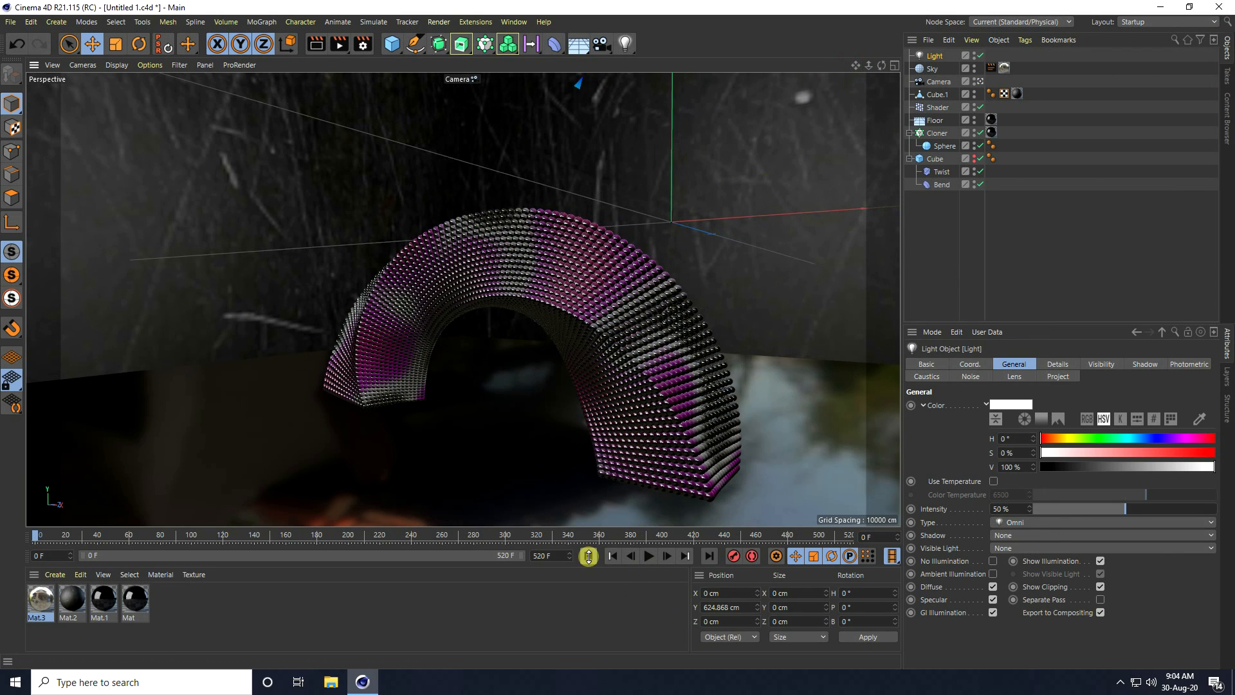
left_click(315, 45)
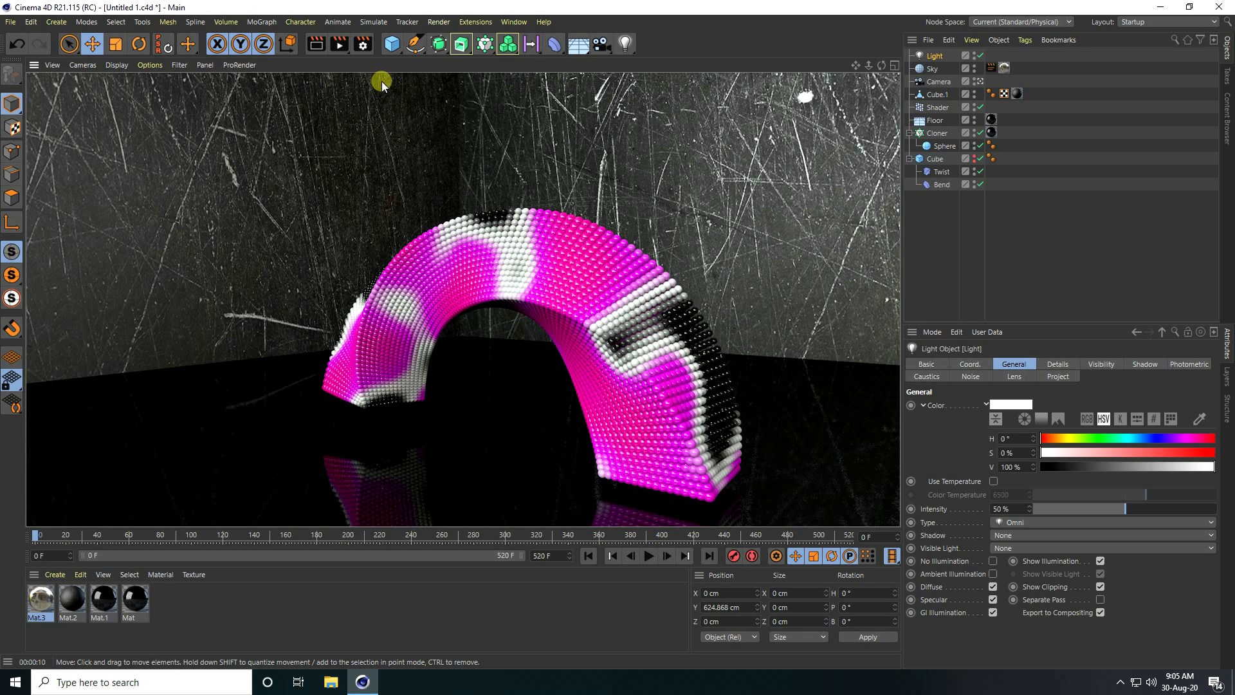
Step: Set the render output frame range to All Frames and apply the HDTV 1080 29.97 film/video preset
left_click(363, 45)
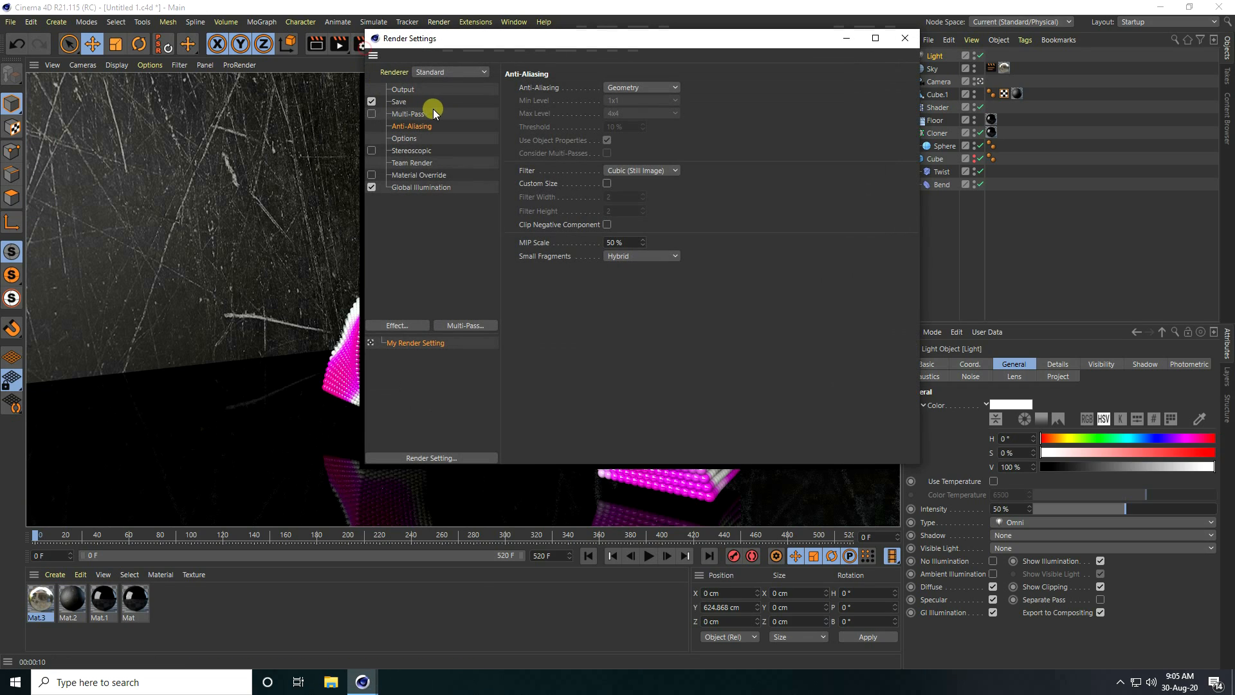
left_click(404, 90)
left_click(612, 248)
left_click(604, 288)
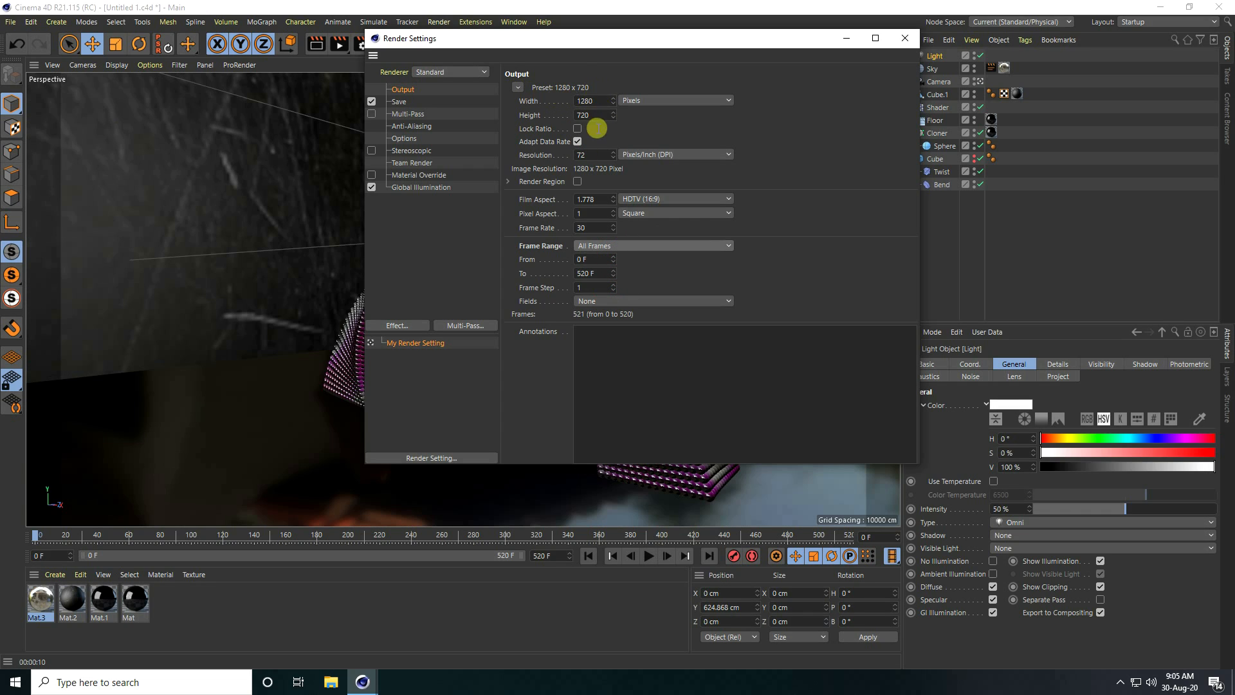
left_click(517, 89)
mouse_move(537, 129)
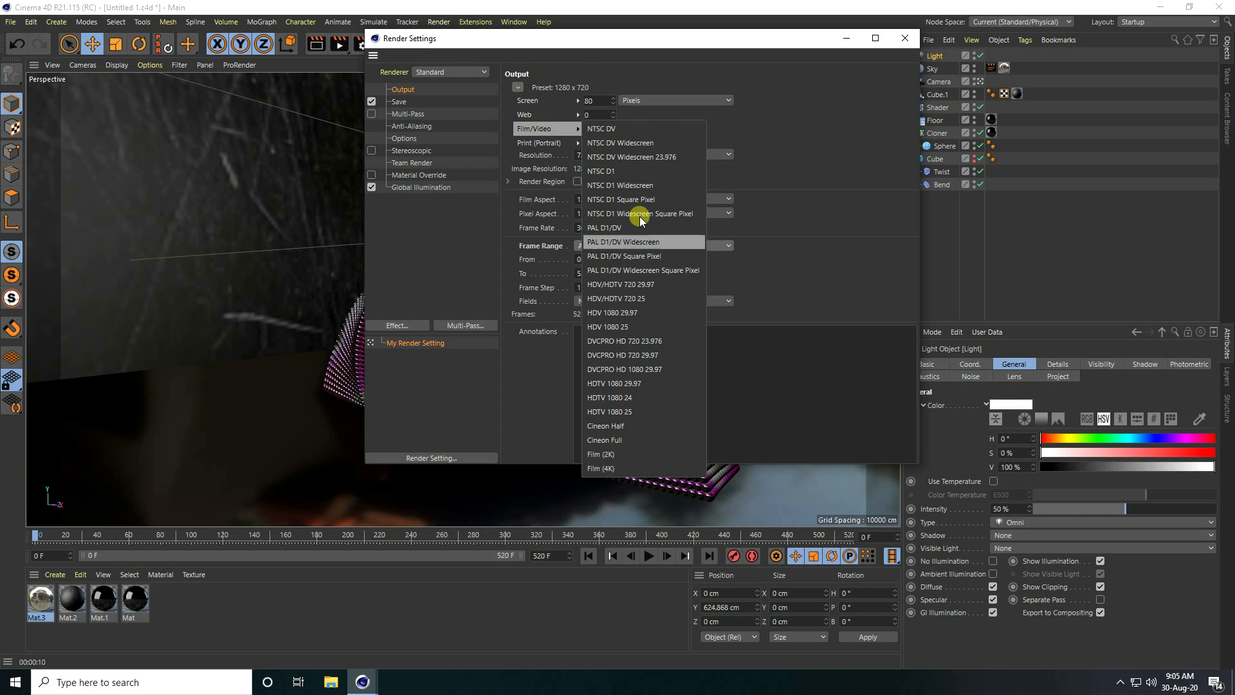
left_click(616, 383)
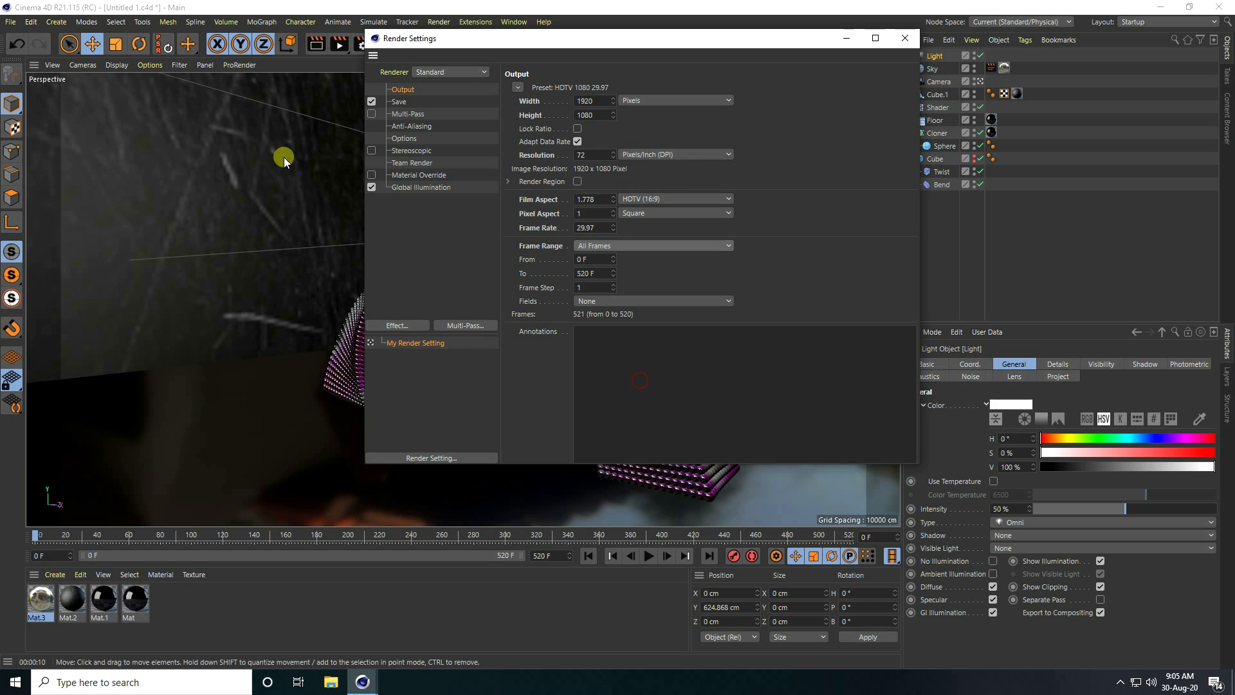
Step: Set the save format of the rendered images to JPG in the render settings
left_click(400, 102)
left_click(613, 128)
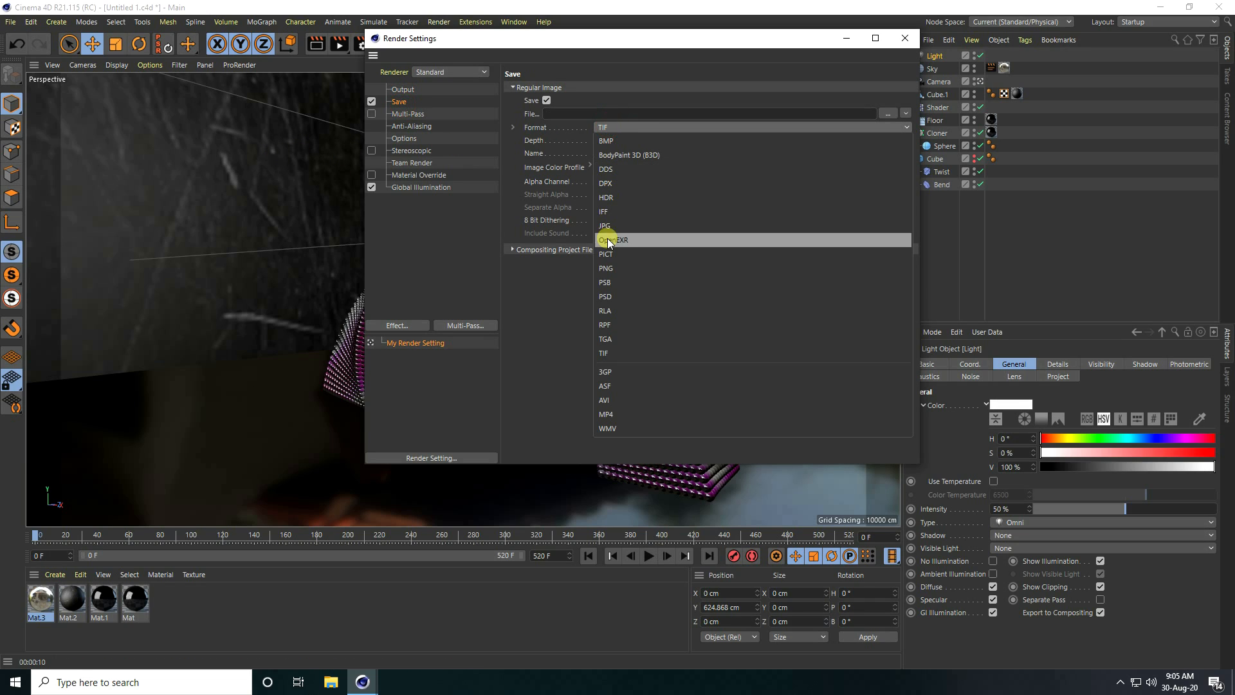
left_click(610, 228)
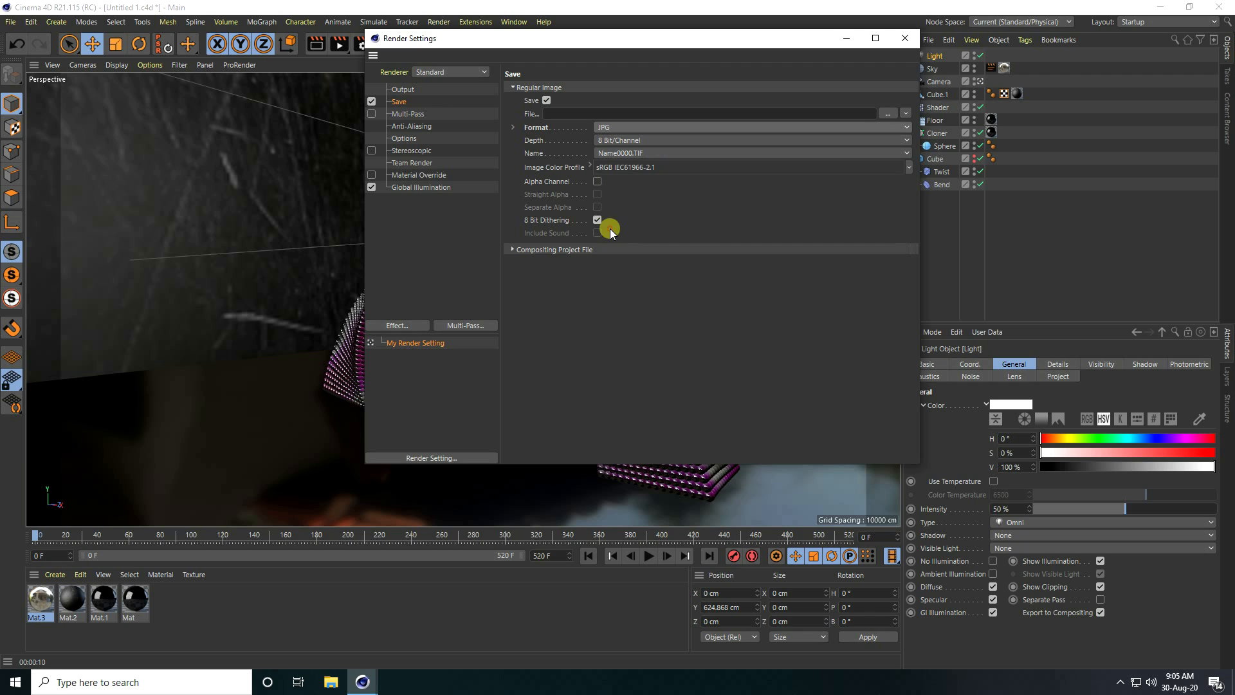
Step: Set the render output file to cc inside a new folder on the Desktop and close the render settings
left_click(887, 113)
left_click(395, 156)
right_click(697, 355)
mouse_move(736, 475)
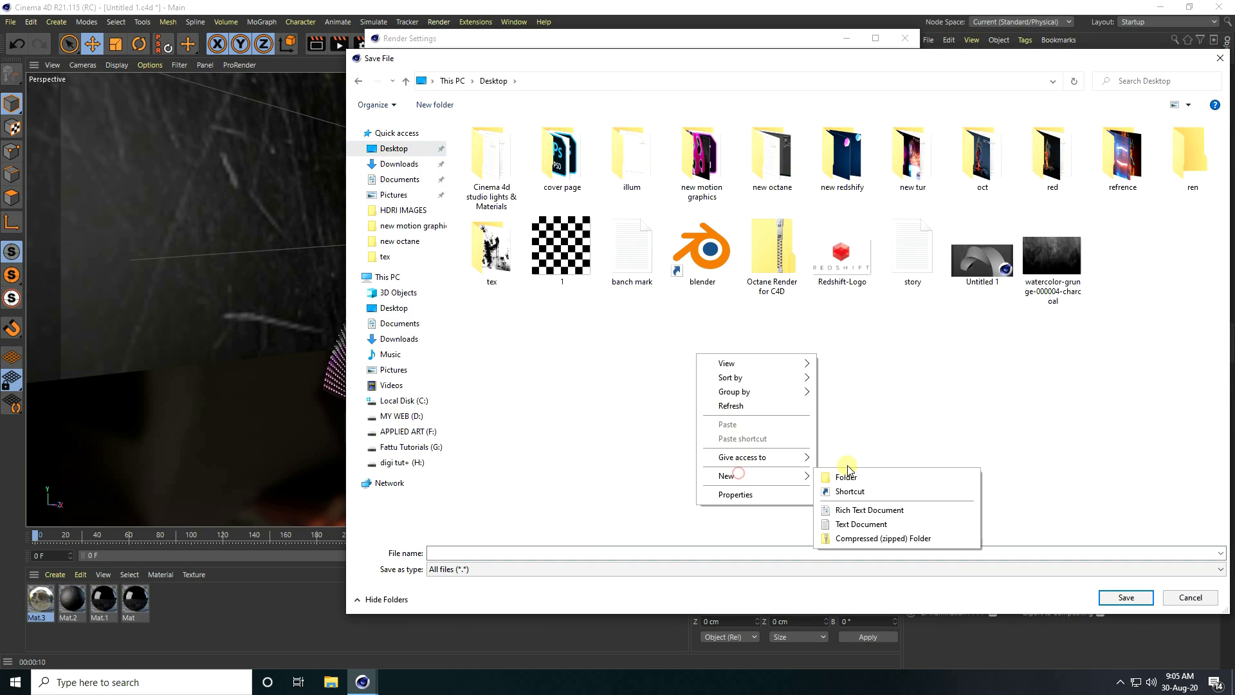
left_click(845, 477)
key("Return")
double_click(1106, 243)
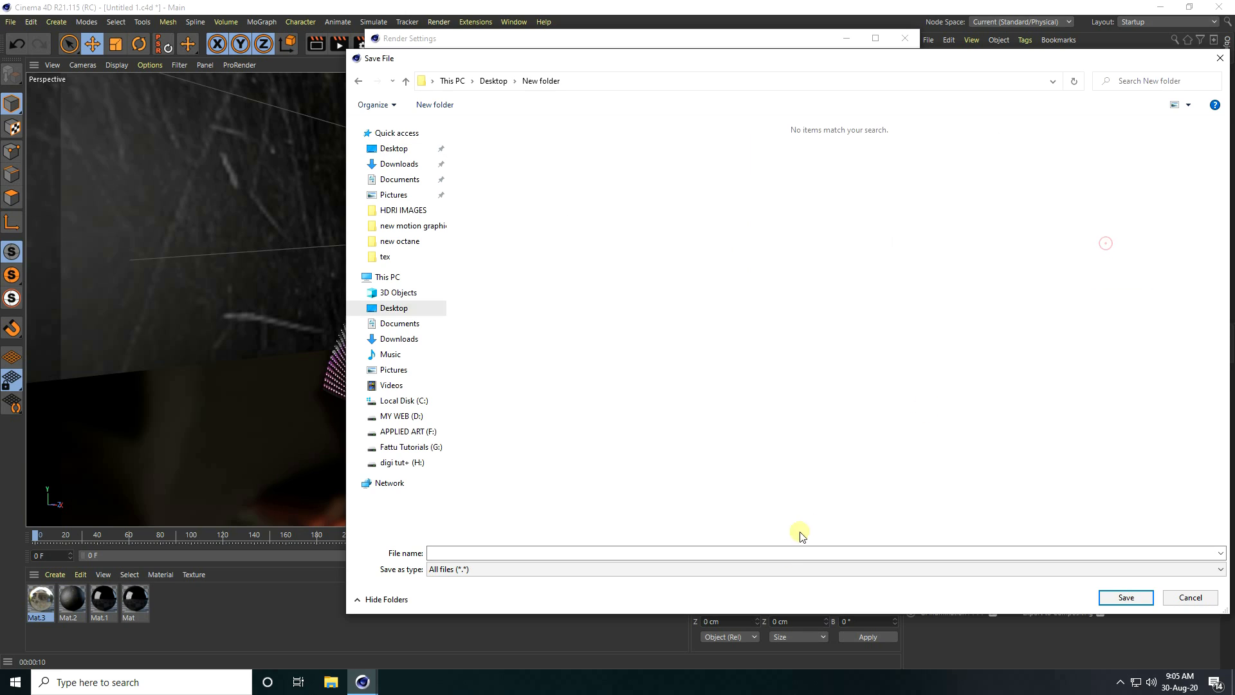
type("cc")
left_click(1126, 597)
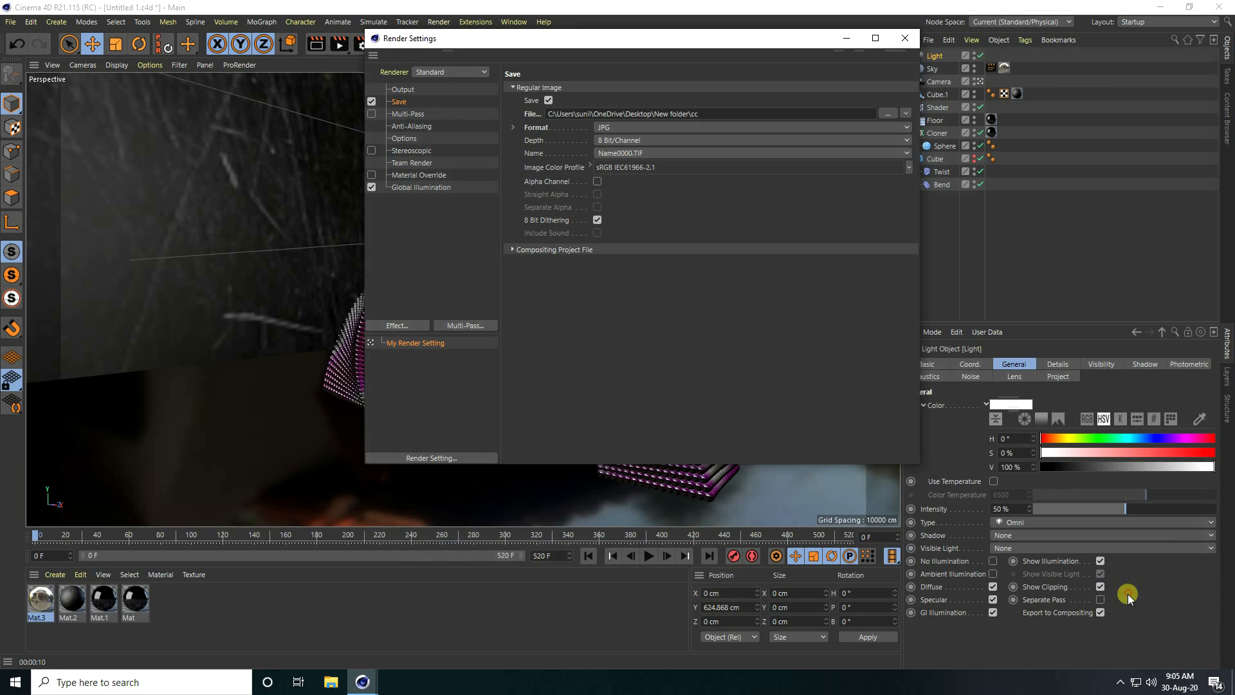
left_click(904, 38)
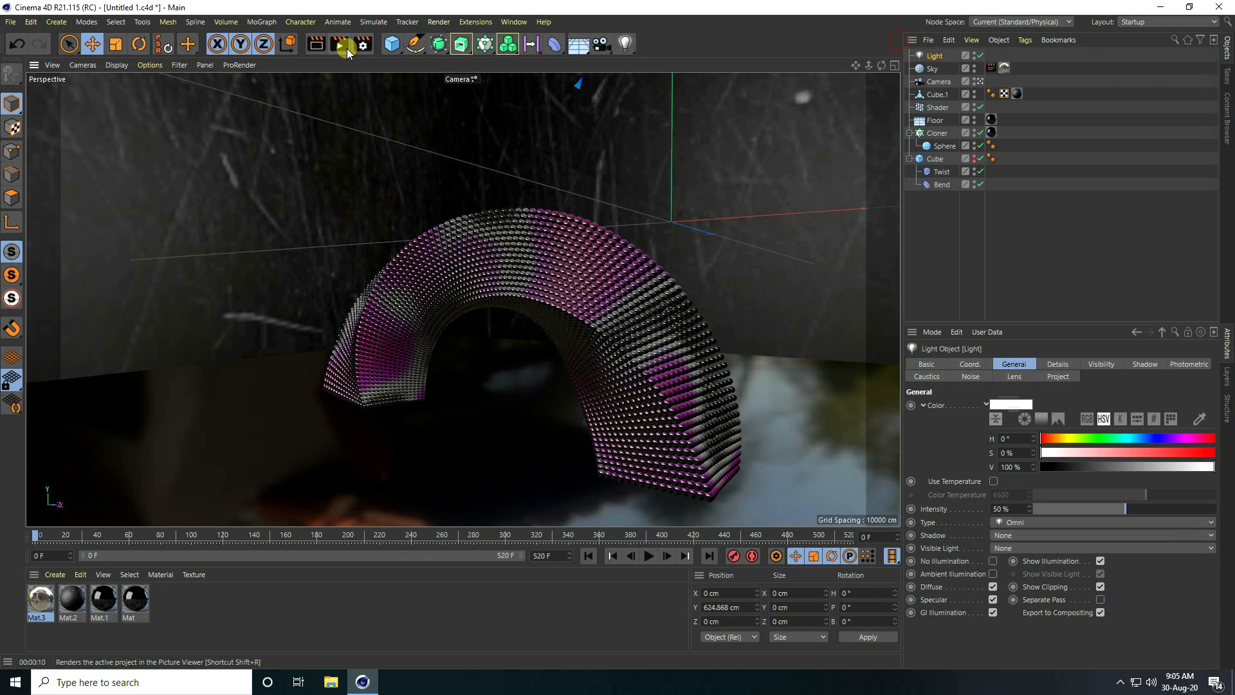
Step: Start rendering the full animation in the Picture Viewer with the whole sphere arch in frame
left_click_drag(855, 66, 573, 341)
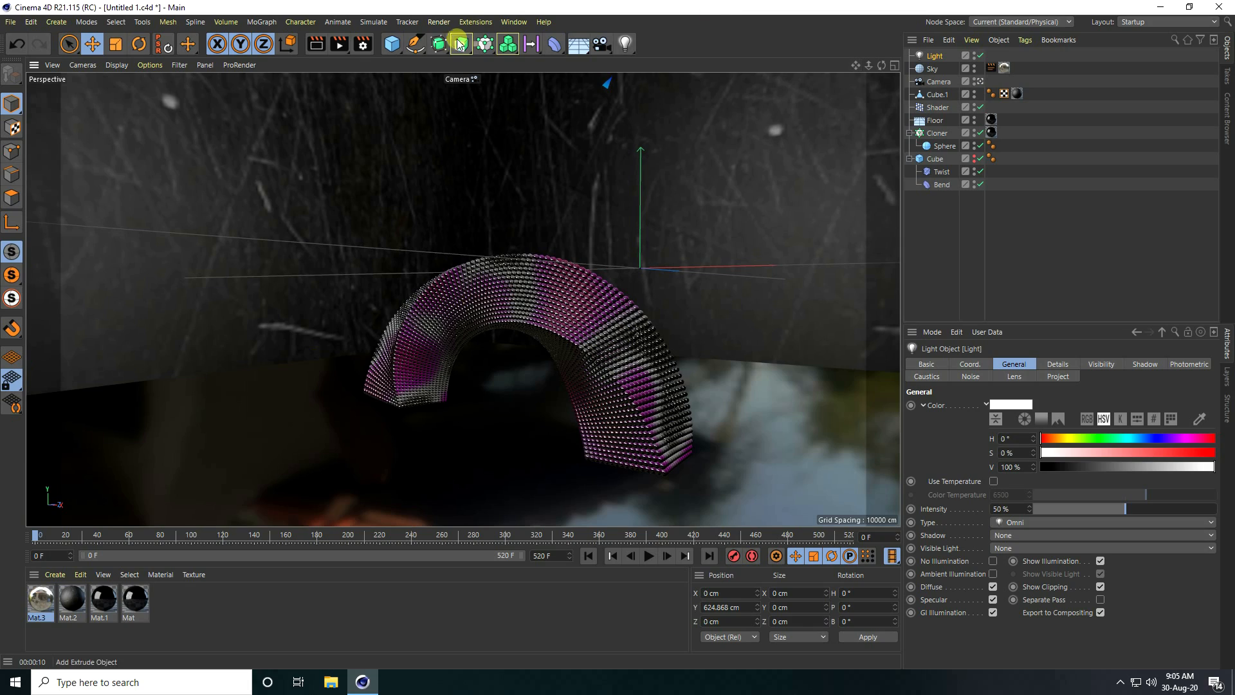
left_click(339, 43)
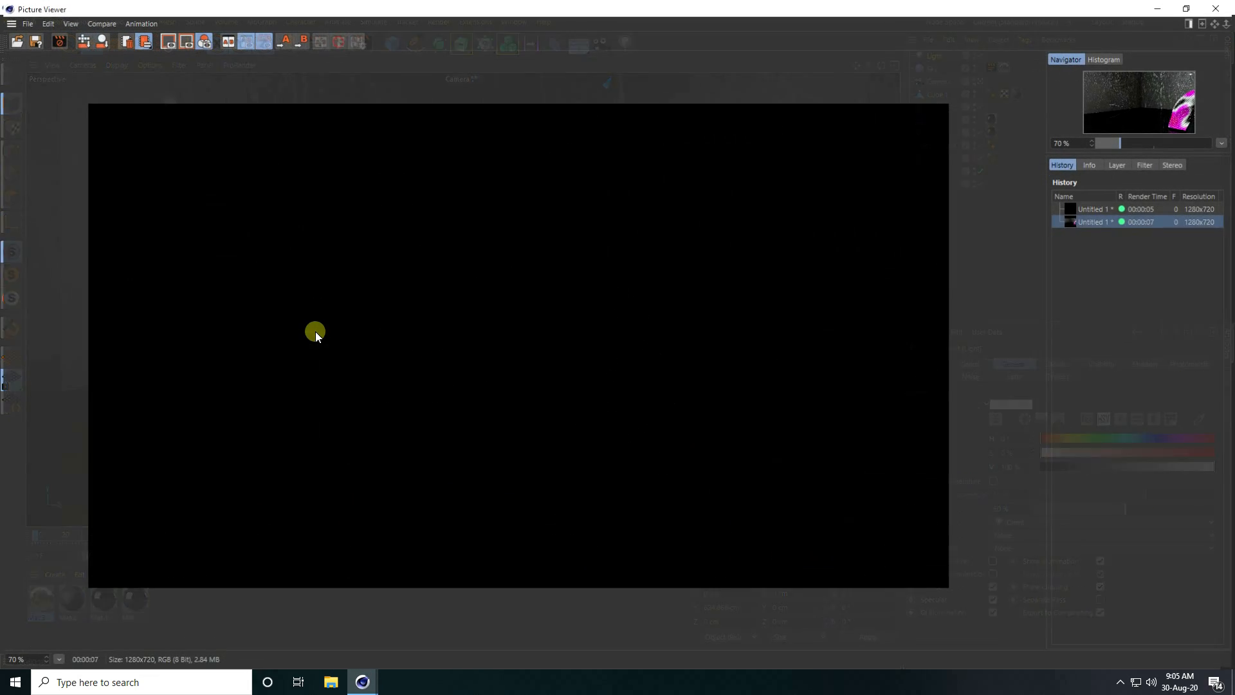